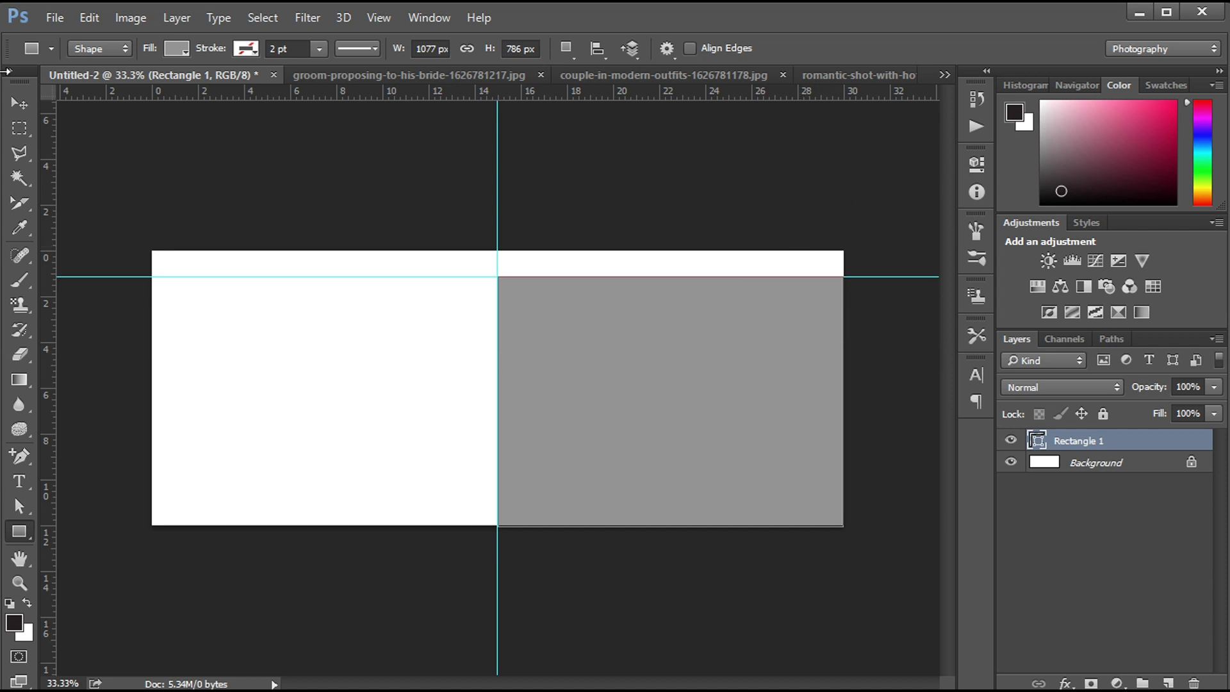
# Nudge the grey rectangle right and down to leave a narrow gap beside the vertical and horizontal guides.
pyautogui.press('v')
pyautogui.hotkey('shift', 'Right')
pyautogui.hotkey('shift', 'Right')
pyautogui.hotkey('shift', 'Right')
pyautogui.hotkey('shift', 'Down')
pyautogui.hotkey('shift', 'Down')
pyautogui.hotkey('shift', 'Down')
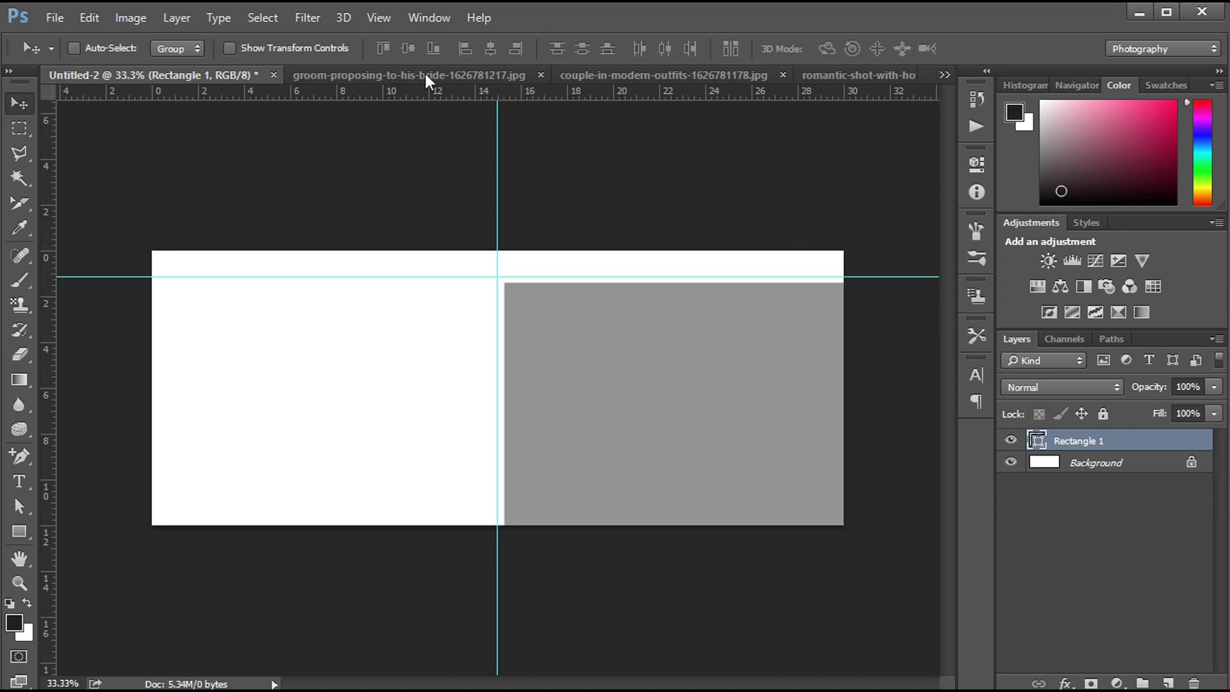
# Bring the groom-proposing-to-his-bride photo into the Untitled-2 layout and clip it to the grey rectangle.
pyautogui.click(359, 77)
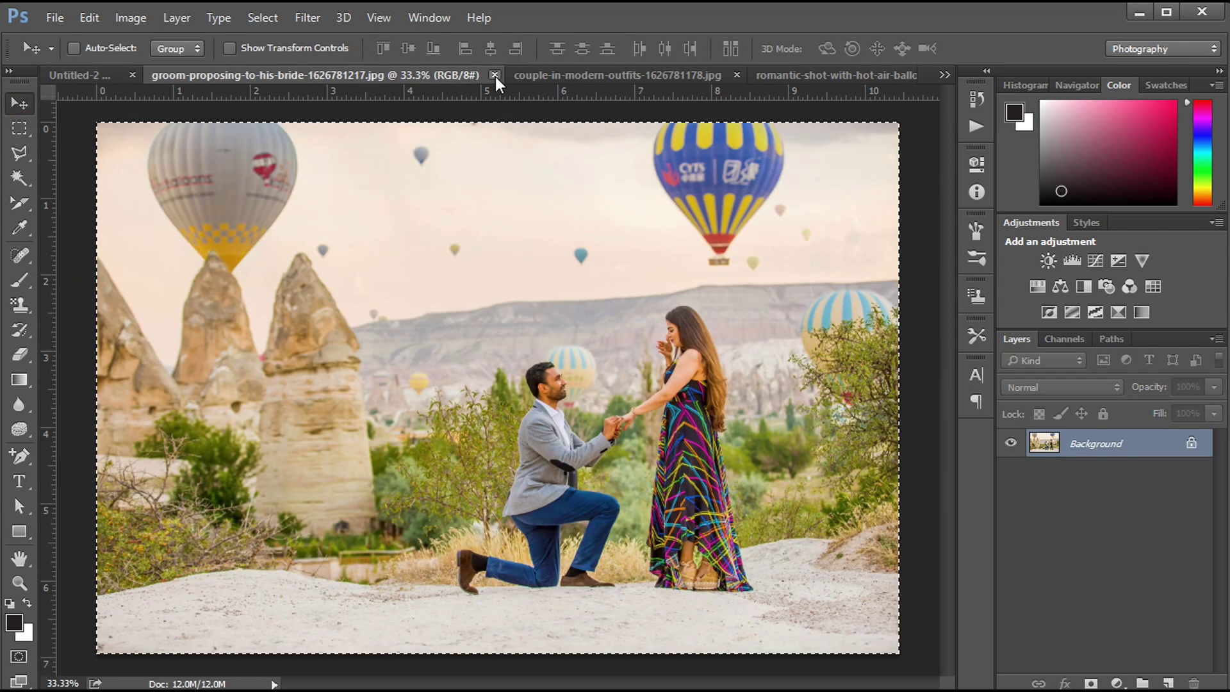
pyautogui.click(494, 75)
pyautogui.hotkey('ctrl', 'v')
pyautogui.keyDown('alt'); pyautogui.click(1093, 451); pyautogui.keyUp('alt')
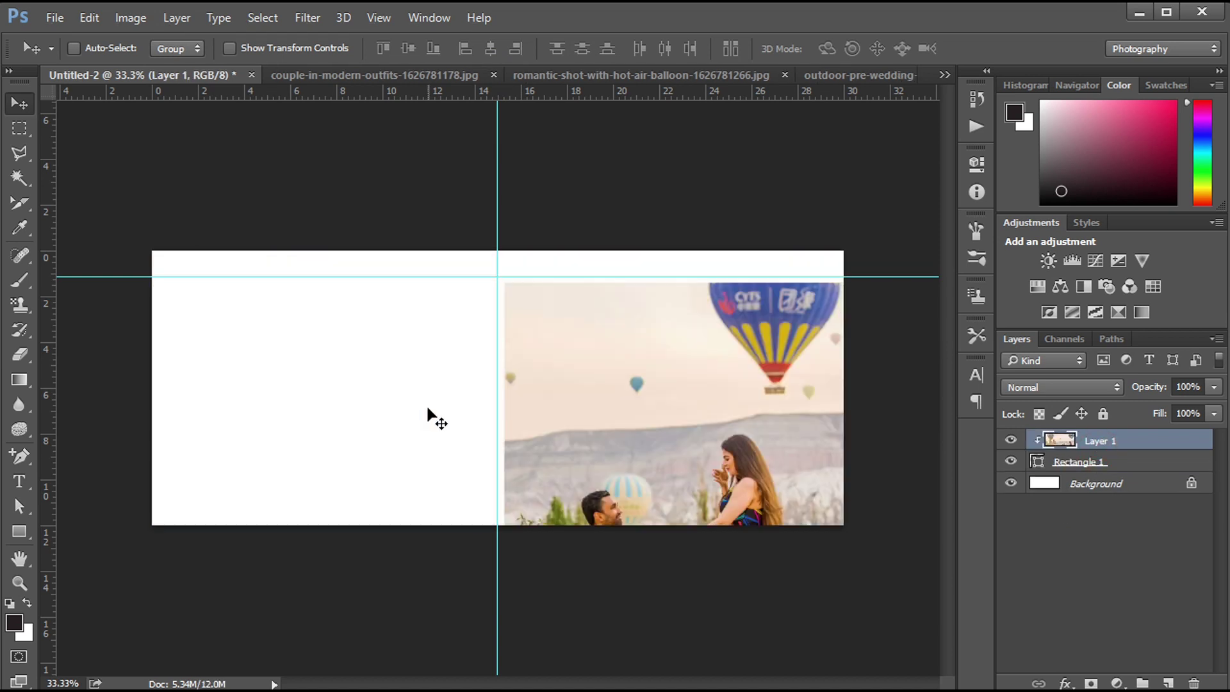
# Scale the proposal photo to about 50% and position it over the grey rectangle so it covers the frame.
pyautogui.hotkey('ctrl', 't')
pyautogui.moveTo(152, 251); pyautogui.dragTo(388, 408)
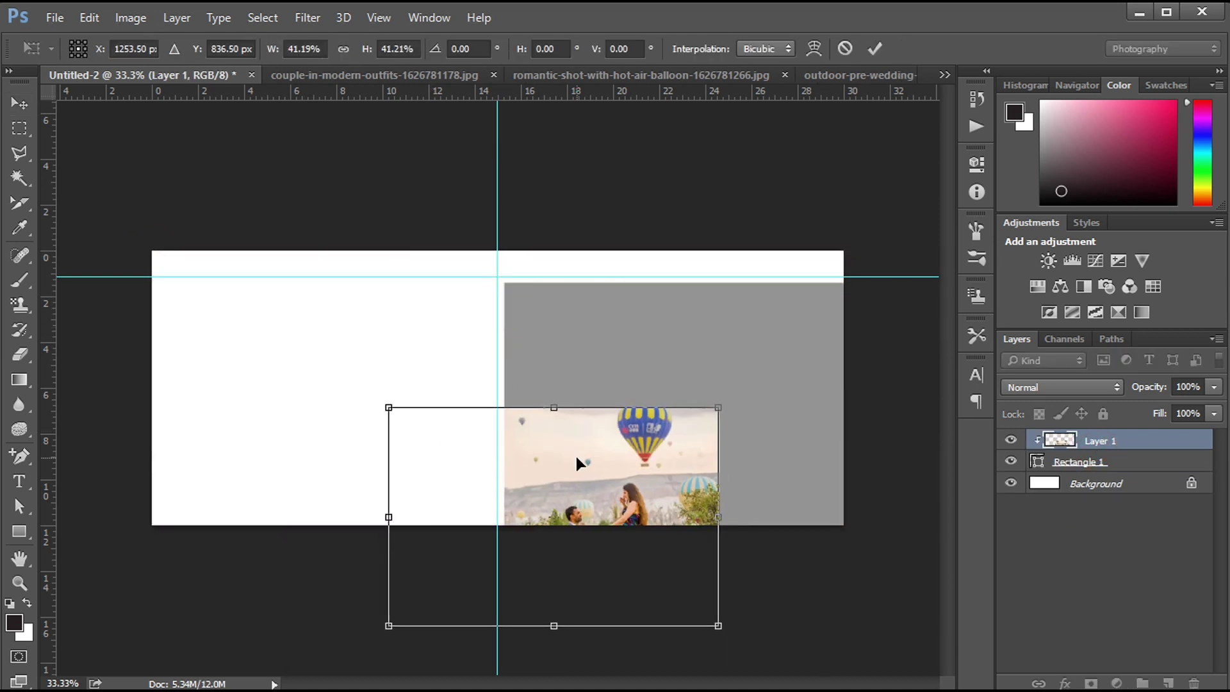
pyautogui.moveTo(575, 453); pyautogui.dragTo(655, 335)
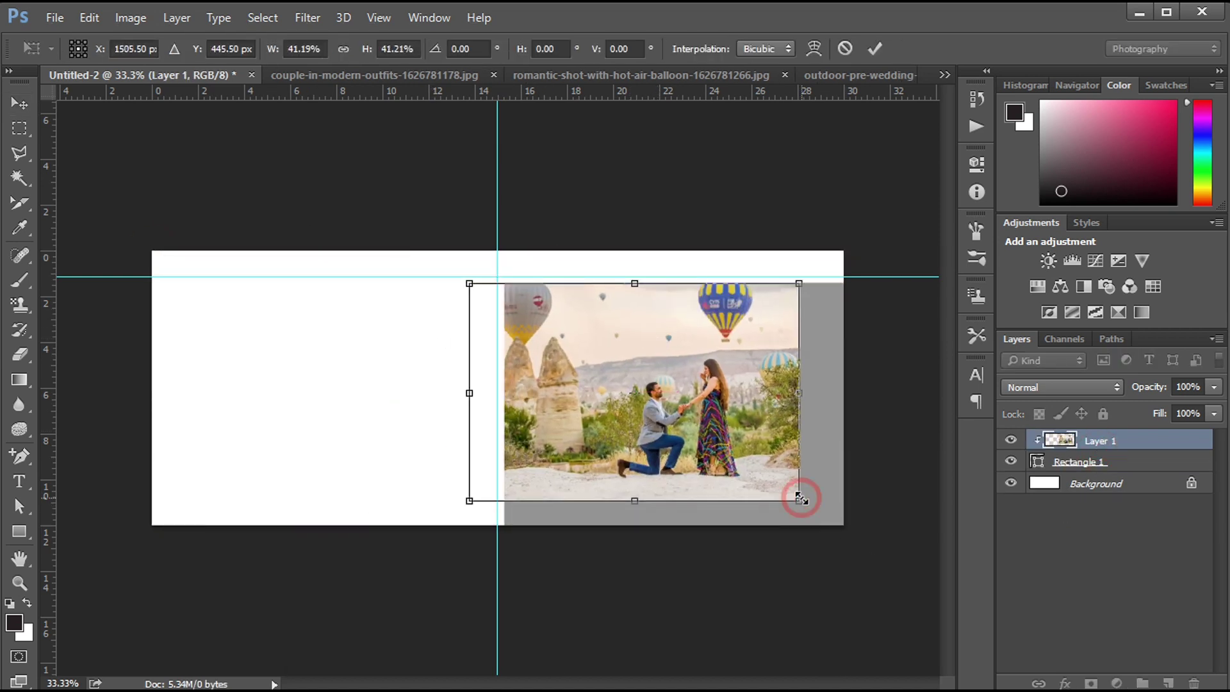
pyautogui.moveTo(799, 499); pyautogui.dragTo(835, 524)
pyautogui.moveTo(775, 413); pyautogui.dragTo(814, 426)
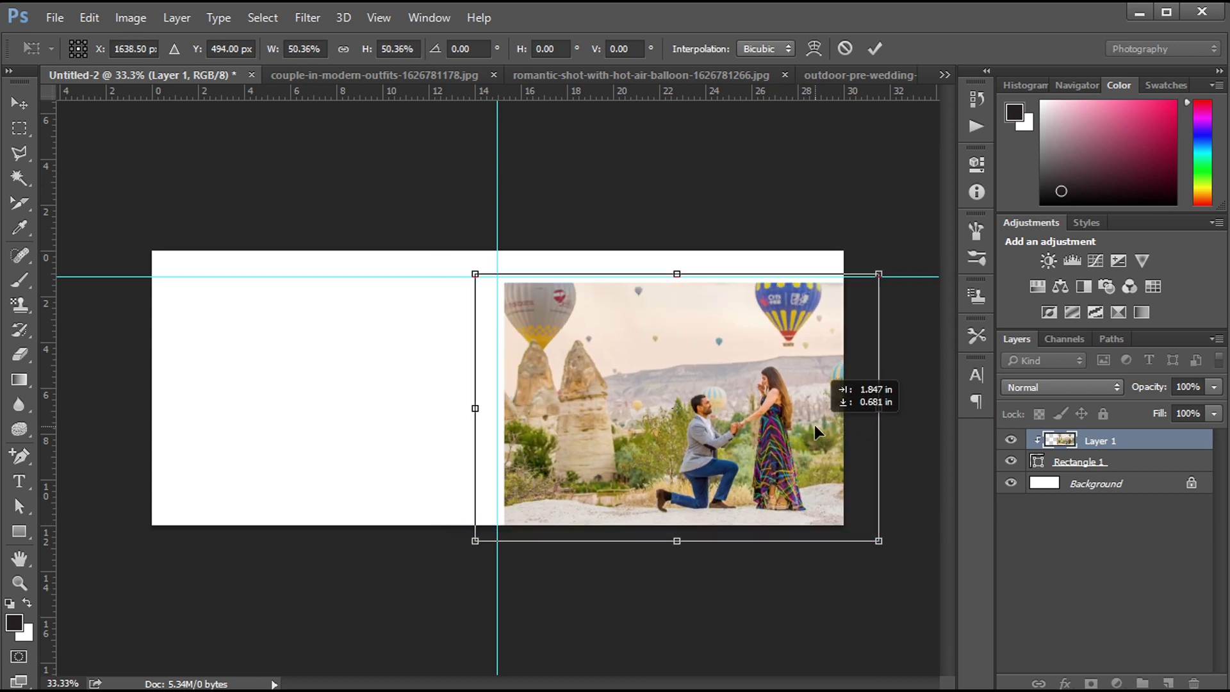
# Enlarge the proposal photo slightly, shift it right so the couple sits near the frame's right edge, and apply the transform.
pyautogui.moveTo(878, 274); pyautogui.dragTo(886, 269)
pyautogui.moveTo(813, 408)
pyautogui.mouseDown()
pyautogui.moveTo(820, 395)
pyautogui.moveTo(827, 408)
pyautogui.mouseUp()
pyautogui.press('Down')
pyautogui.press('Down')
pyautogui.press('Right')
pyautogui.press('Right')
pyautogui.press('Right')
pyautogui.press('Right')
pyautogui.press('Right')
pyautogui.press('Right')
pyautogui.press('Right')
pyautogui.press('Right')
pyautogui.press('Up')
pyautogui.press('Return')
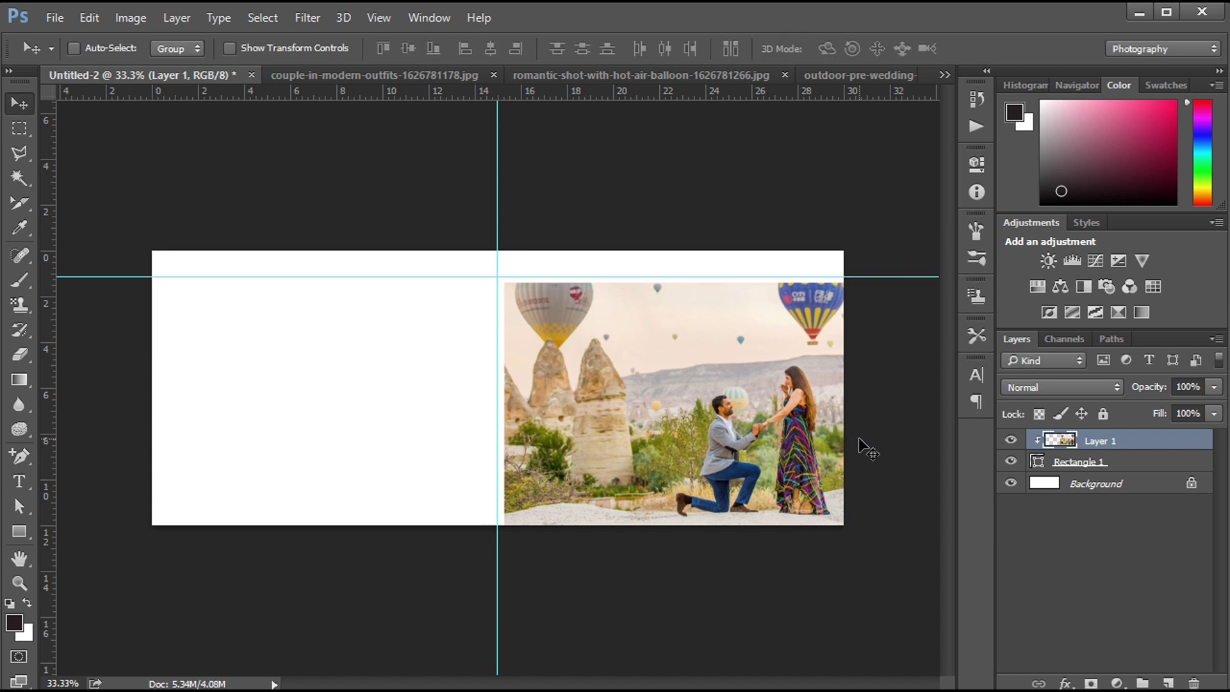
# Create a black rectangle 10 in wide and 8.5 in high on the spread's blank left page.
pyautogui.click(20, 537)
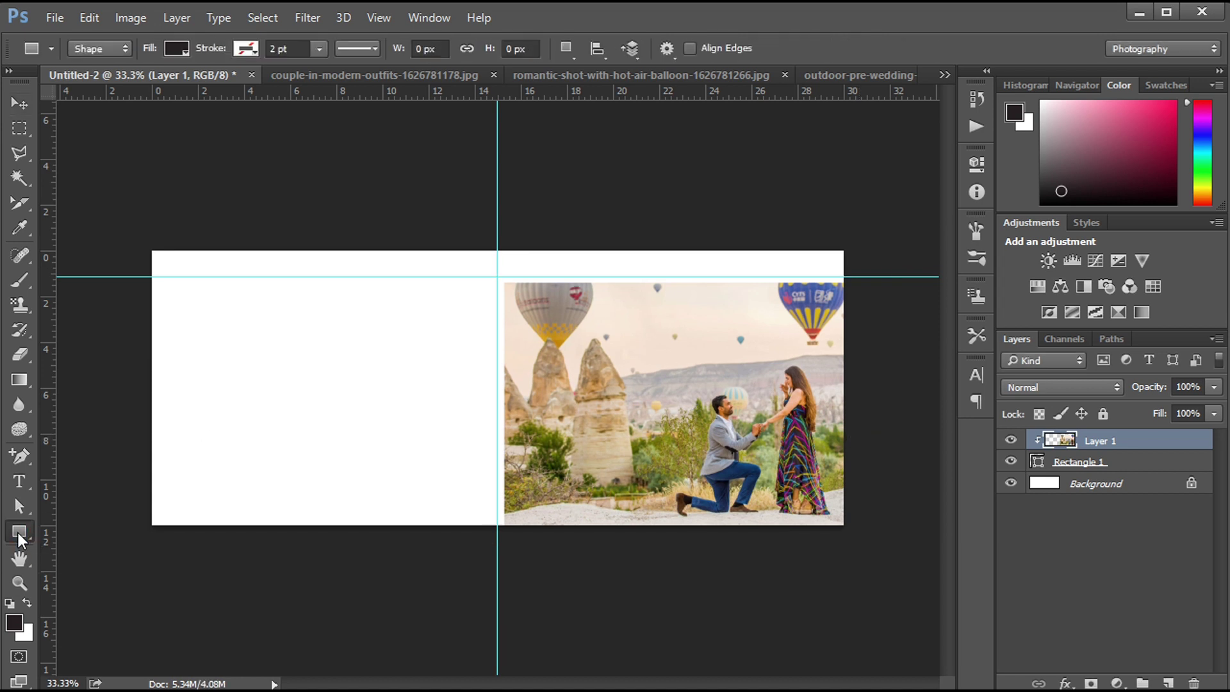
pyautogui.click(228, 341)
pyautogui.rightClick(659, 238)
pyautogui.click(695, 261)
pyautogui.rightClick(794, 242)
pyautogui.click(828, 264)
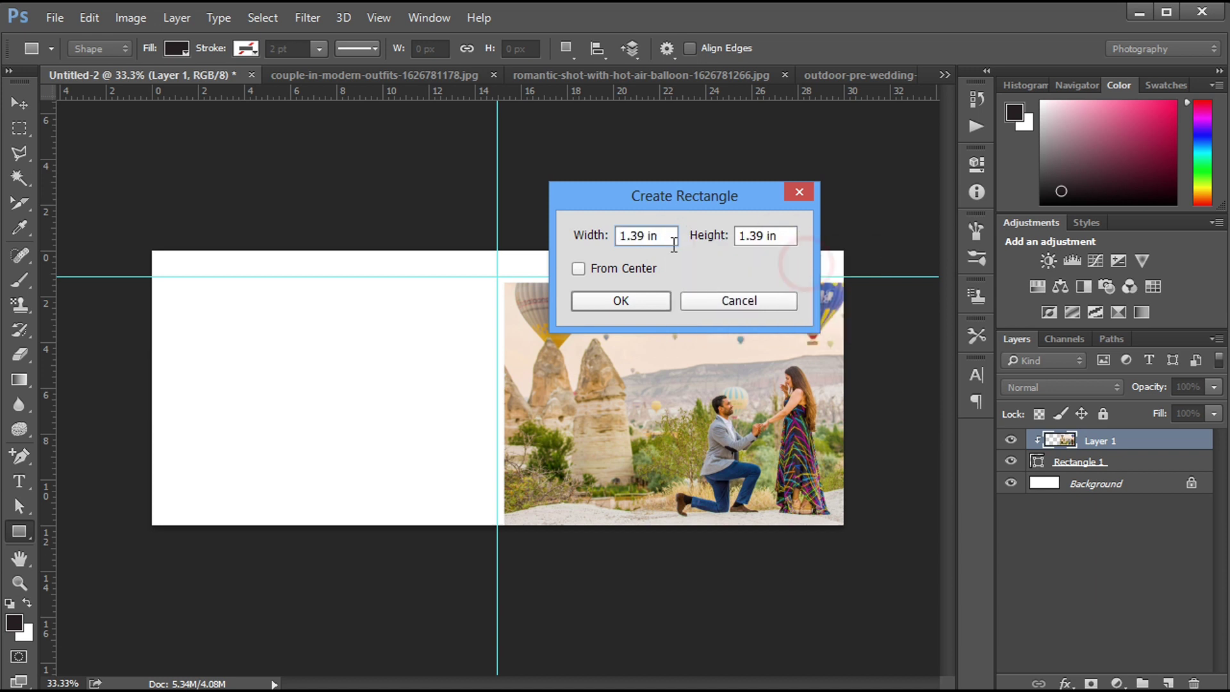
pyautogui.moveTo(672, 241); pyautogui.dragTo(587, 246)
pyautogui.write('10')
pyautogui.moveTo(792, 236); pyautogui.dragTo(738, 236)
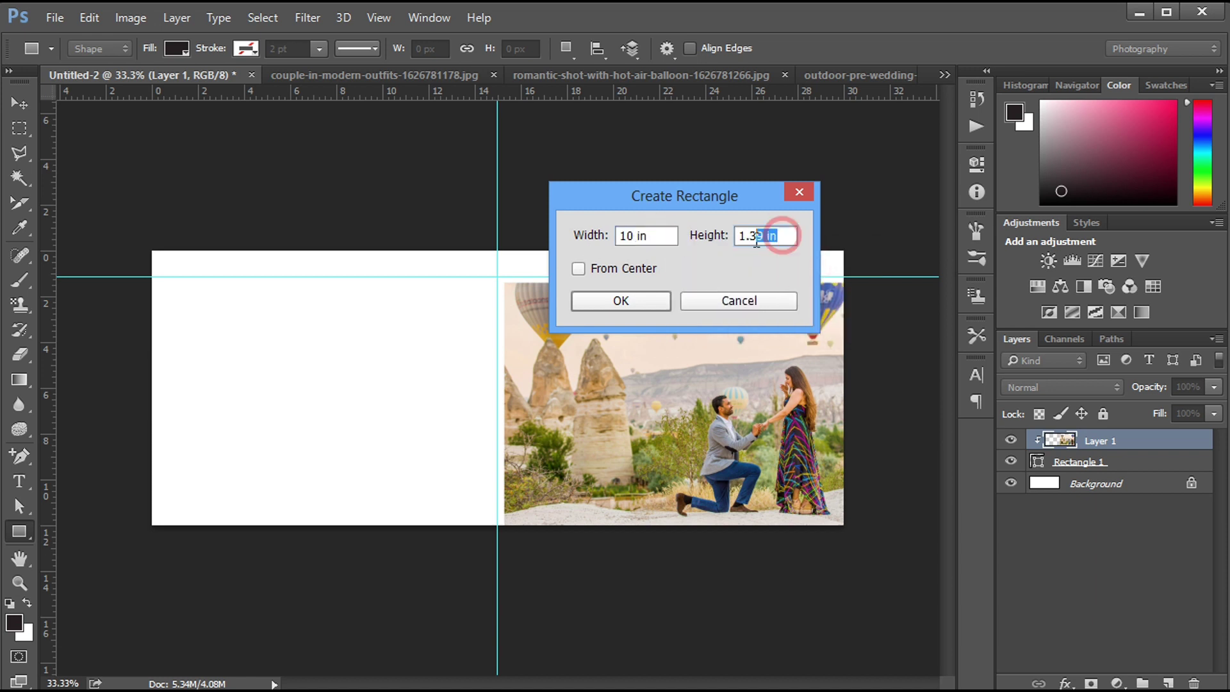
pyautogui.write('8.5')
pyautogui.press('Return')
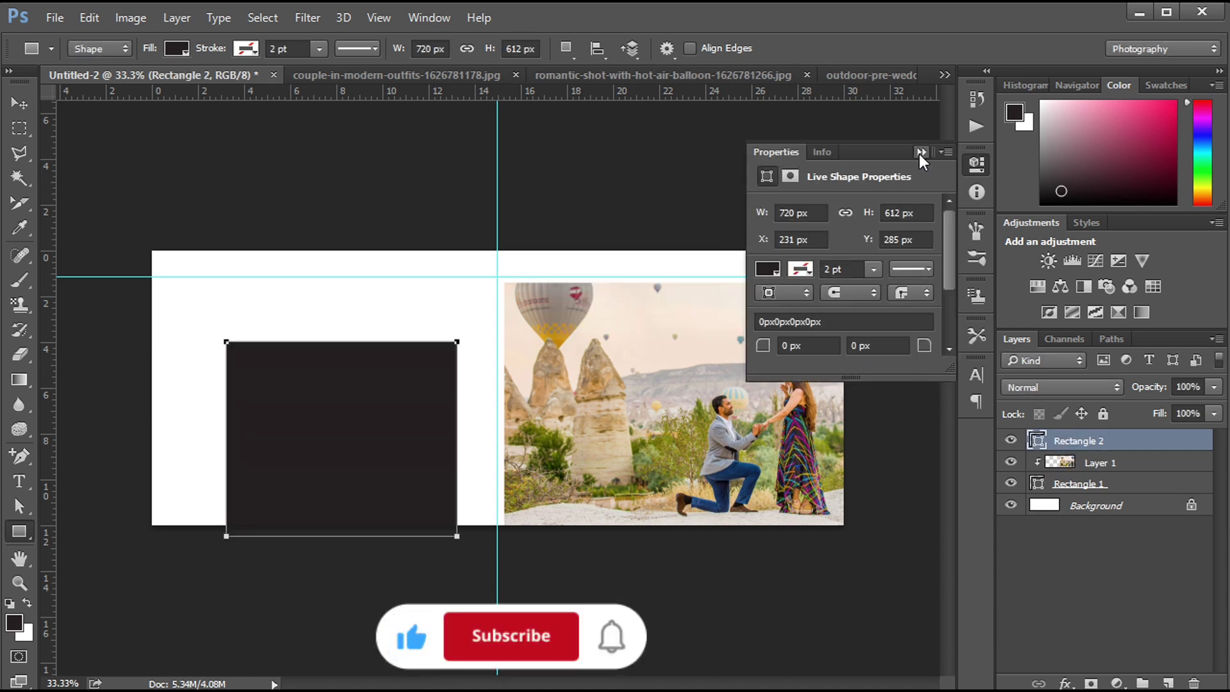
# Move the black rectangle against the spread's left edge, with its top level with the proposal photo.
pyautogui.click(920, 154)
pyautogui.click(19, 103)
pyautogui.moveTo(358, 469); pyautogui.dragTo(287, 421)
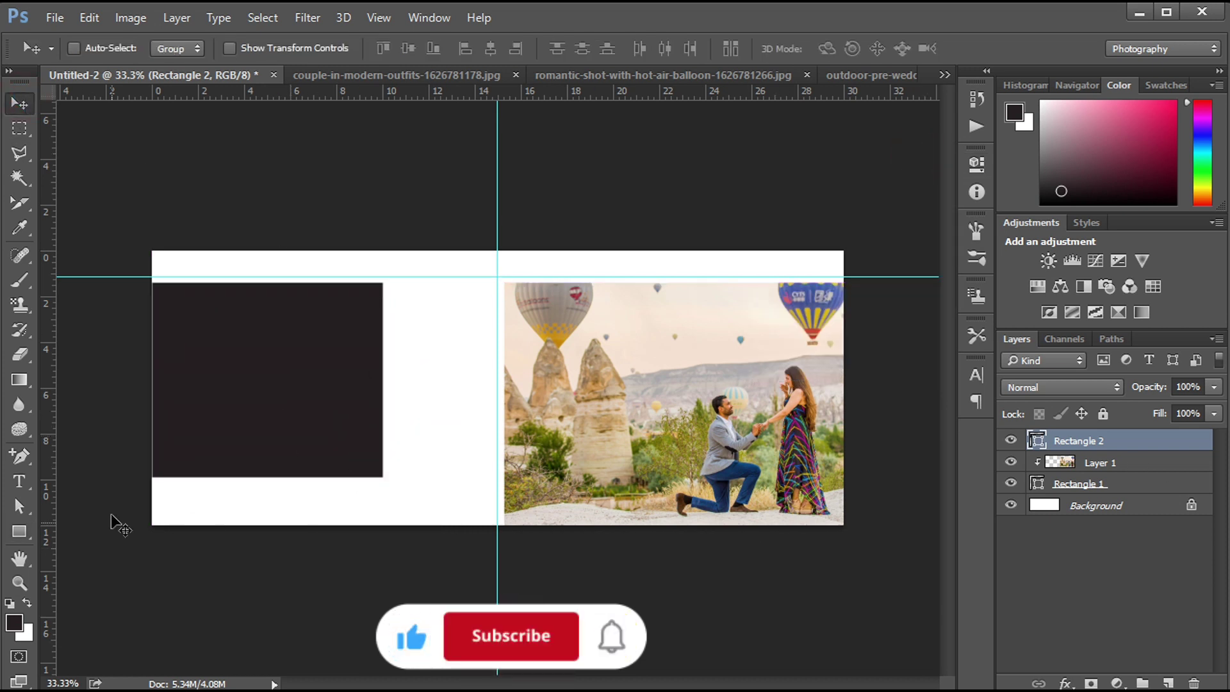
# Draw a 360 by 468 px rectangle between the large black rectangle and the vertical guide, with their tops aligned.
pyautogui.click(19, 531)
pyautogui.moveTo(383, 284); pyautogui.dragTo(497, 432)
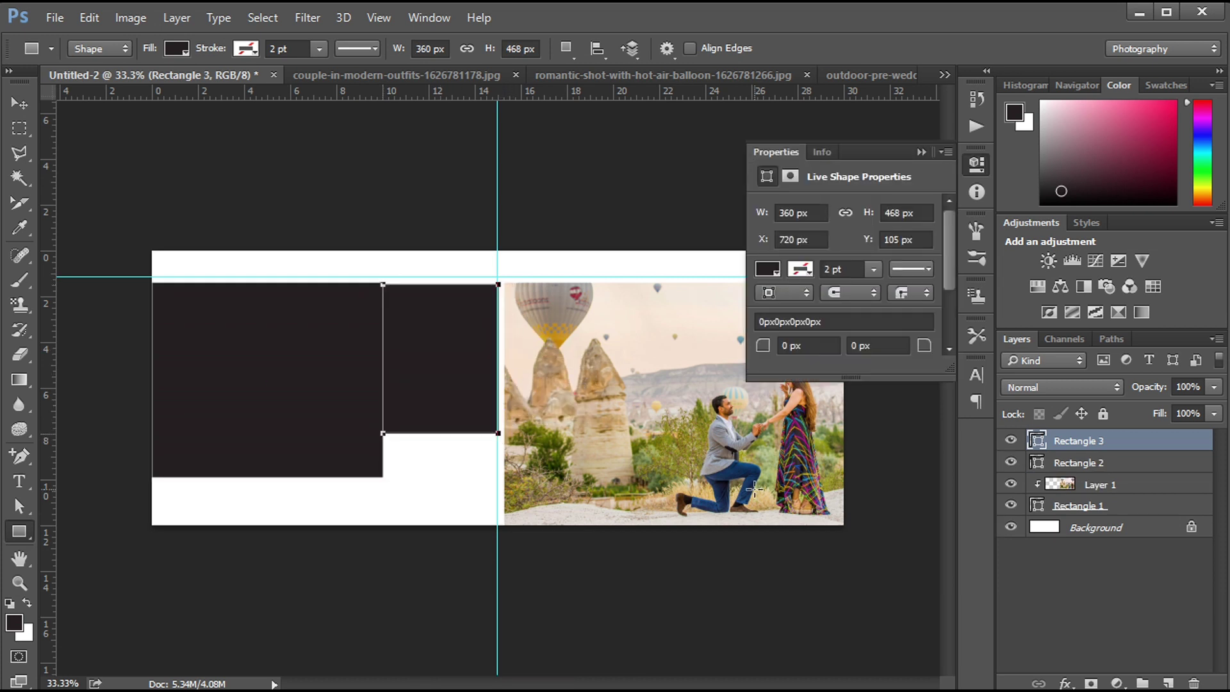
pyautogui.press('v')
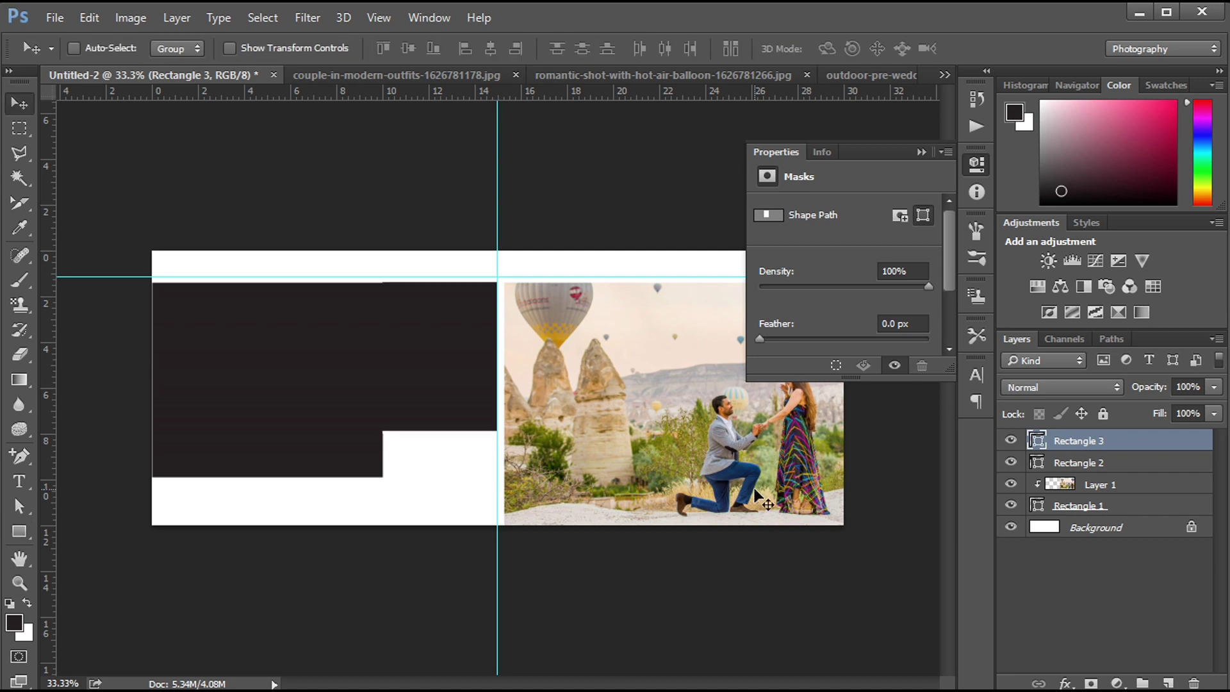
pyautogui.hotkey('ctrl', '+')
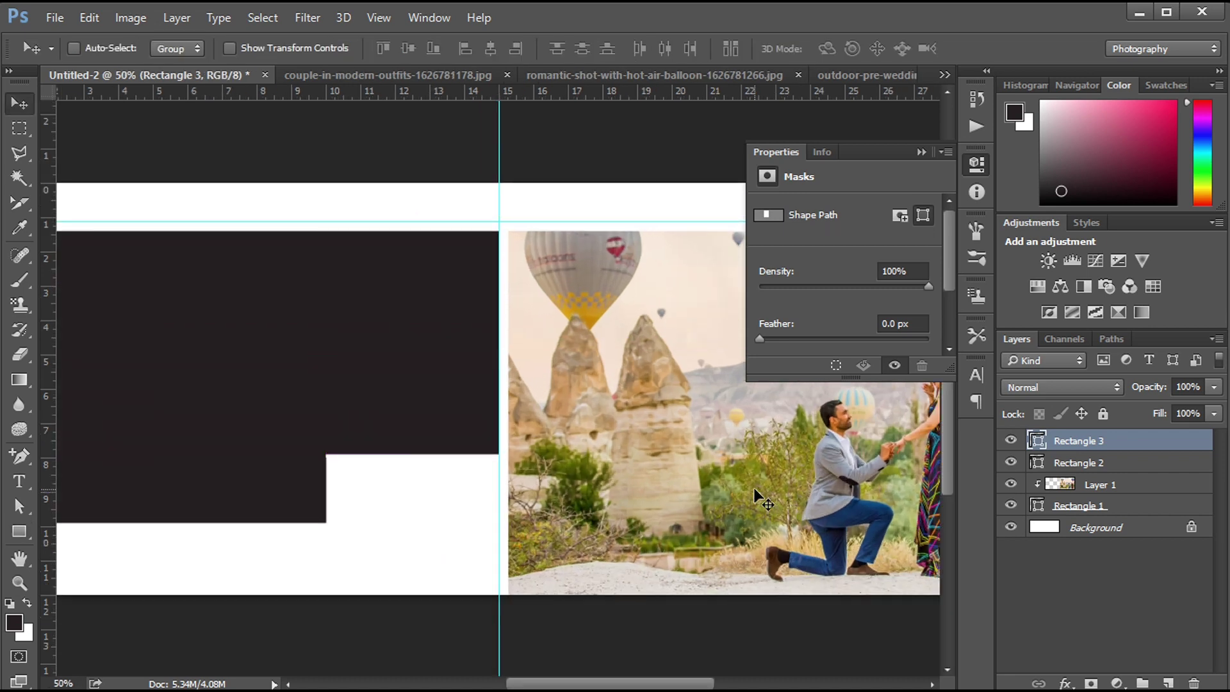
pyautogui.hotkey('ctrl', '-')
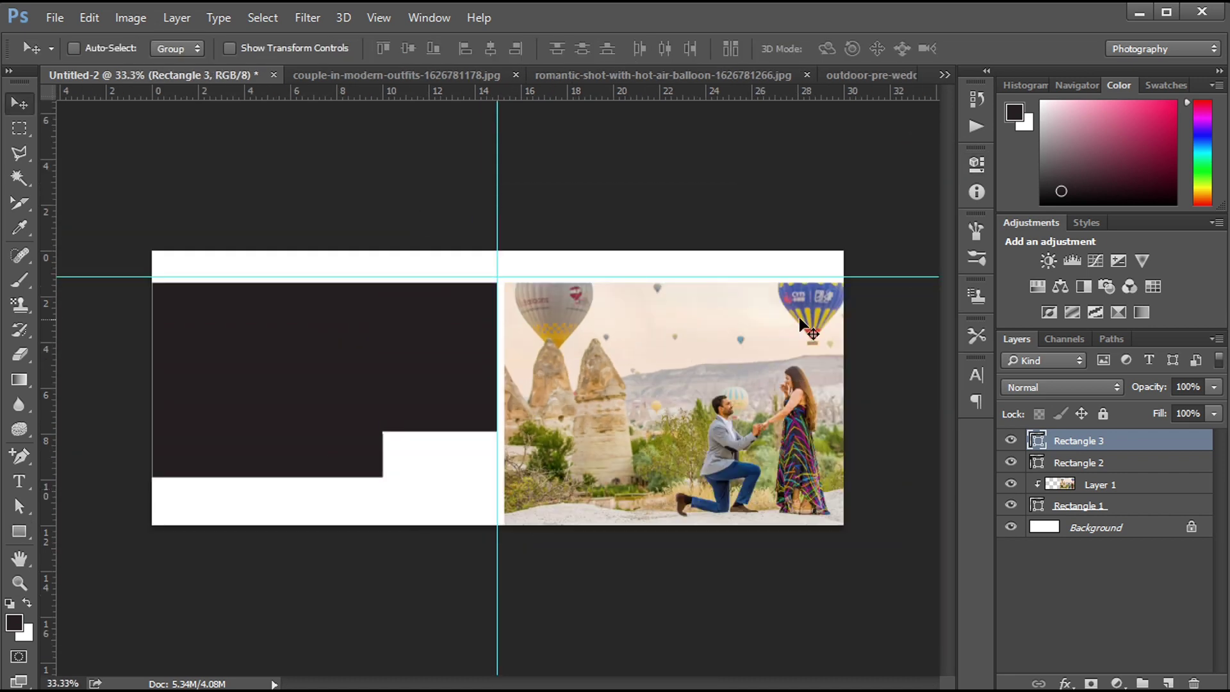
# Copy the couple-in-modern-outfits photo into the Untitled-2 layout and clip it to the smaller black rectangle.
pyautogui.click(944, 74)
pyautogui.click(993, 121)
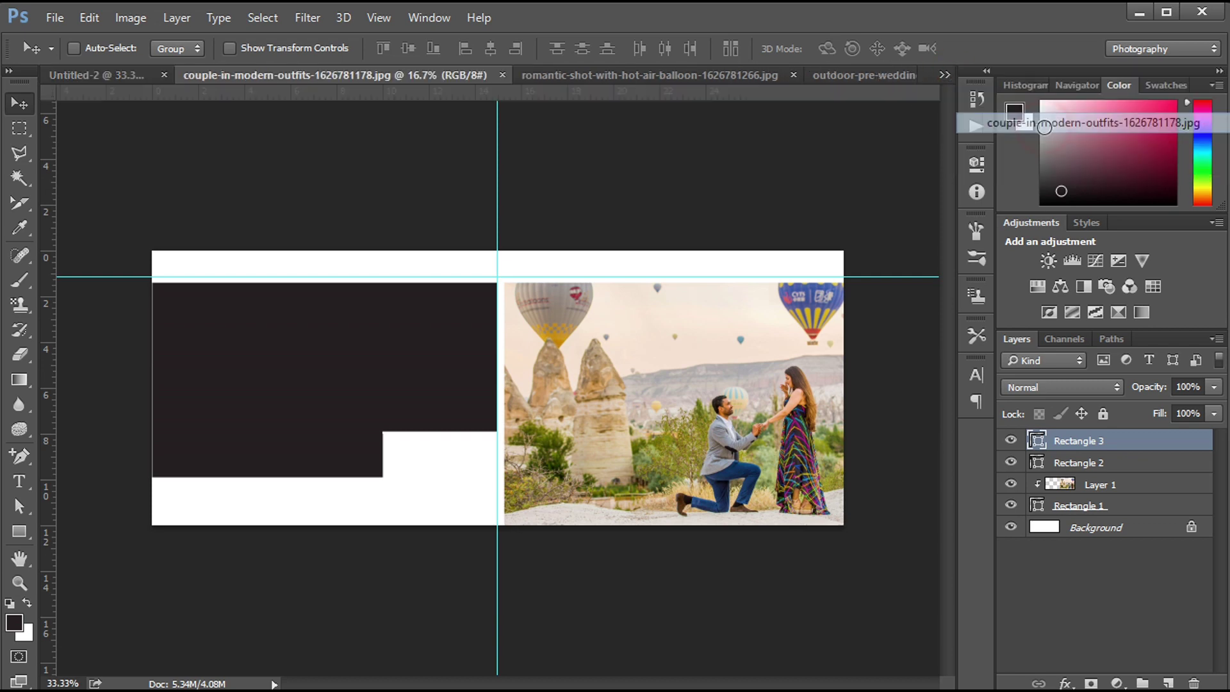
pyautogui.hotkey('ctrl', 'a')
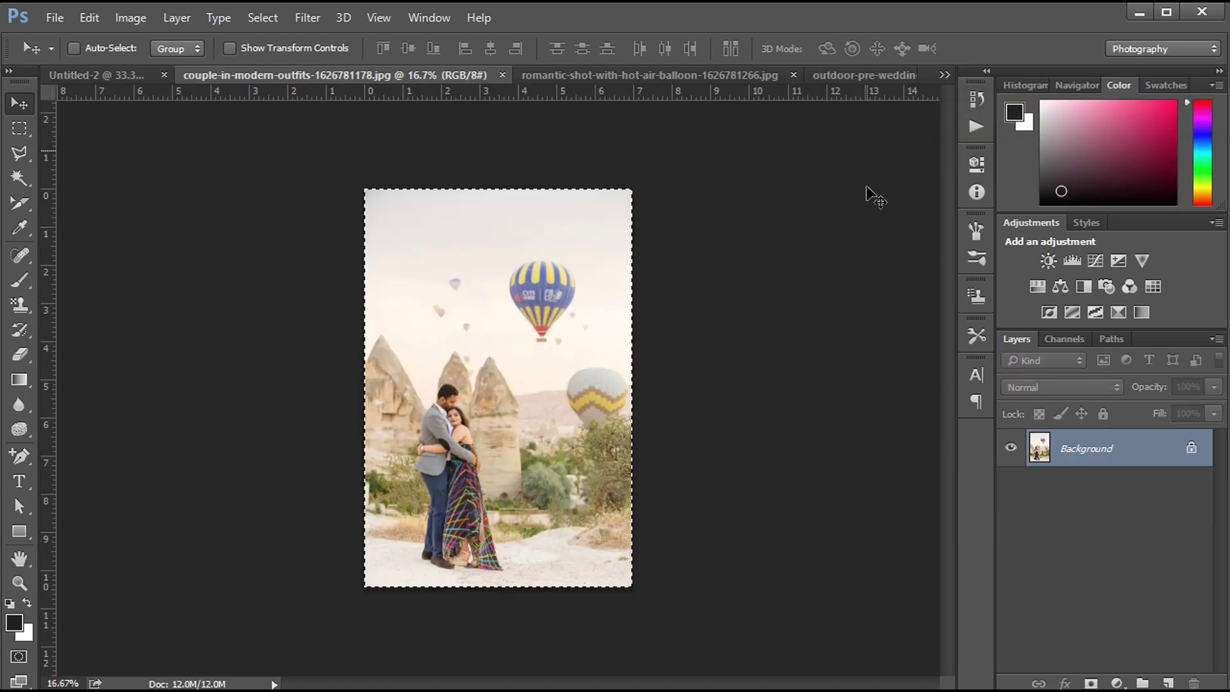
pyautogui.click(502, 75)
pyautogui.hotkey('ctrl', 'v')
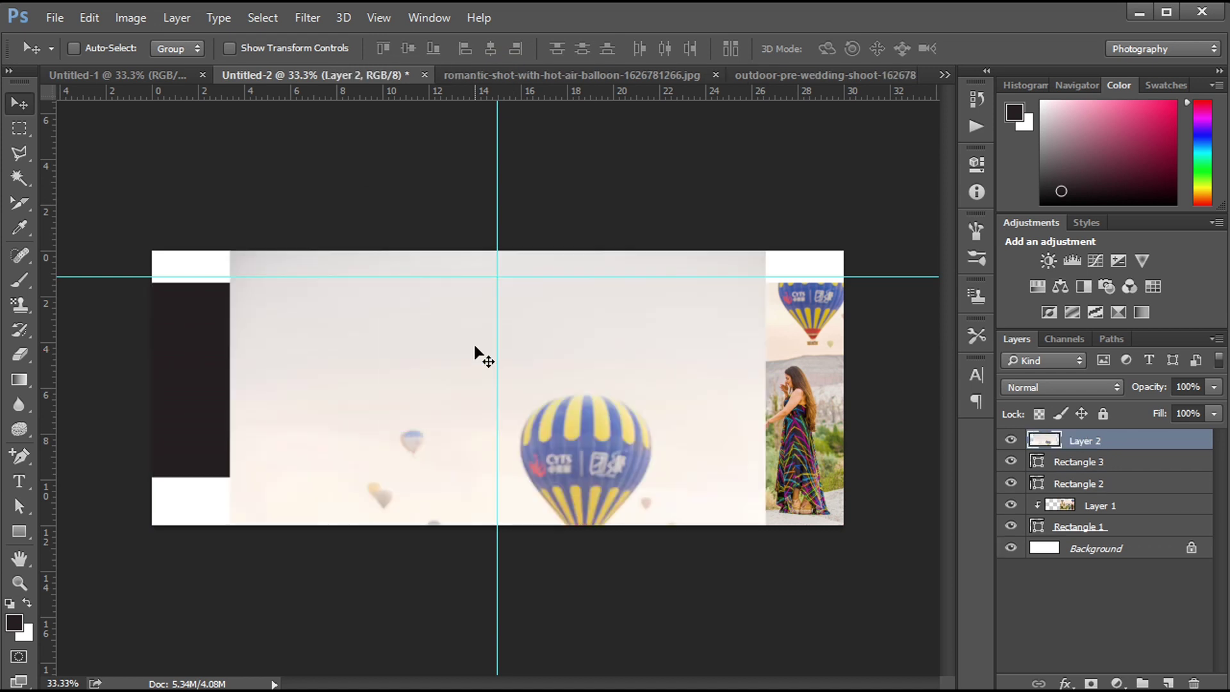
pyautogui.keyDown('alt'); pyautogui.click(1087, 451); pyautogui.keyUp('alt')
# Scale the embracing couple's photo to about 26.6% and position it over the narrow frame beside the vertical guide.
pyautogui.hotkey('ctrl', 't')
pyautogui.moveTo(230, 250); pyautogui.dragTo(468, 492)
pyautogui.moveTo(483, 539); pyautogui.dragTo(426, 297)
pyautogui.moveTo(335, 249); pyautogui.dragTo(403, 298)
pyautogui.moveTo(435, 339); pyautogui.dragTo(448, 269)
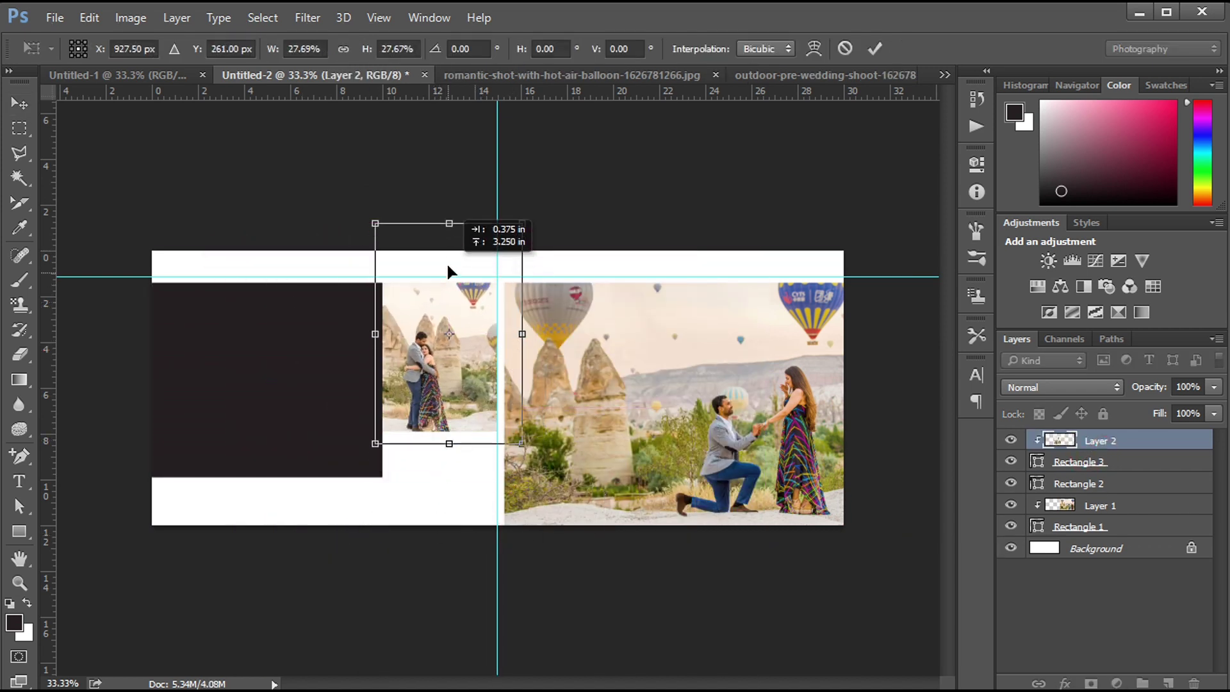
pyautogui.moveTo(513, 217); pyautogui.dragTo(512, 224)
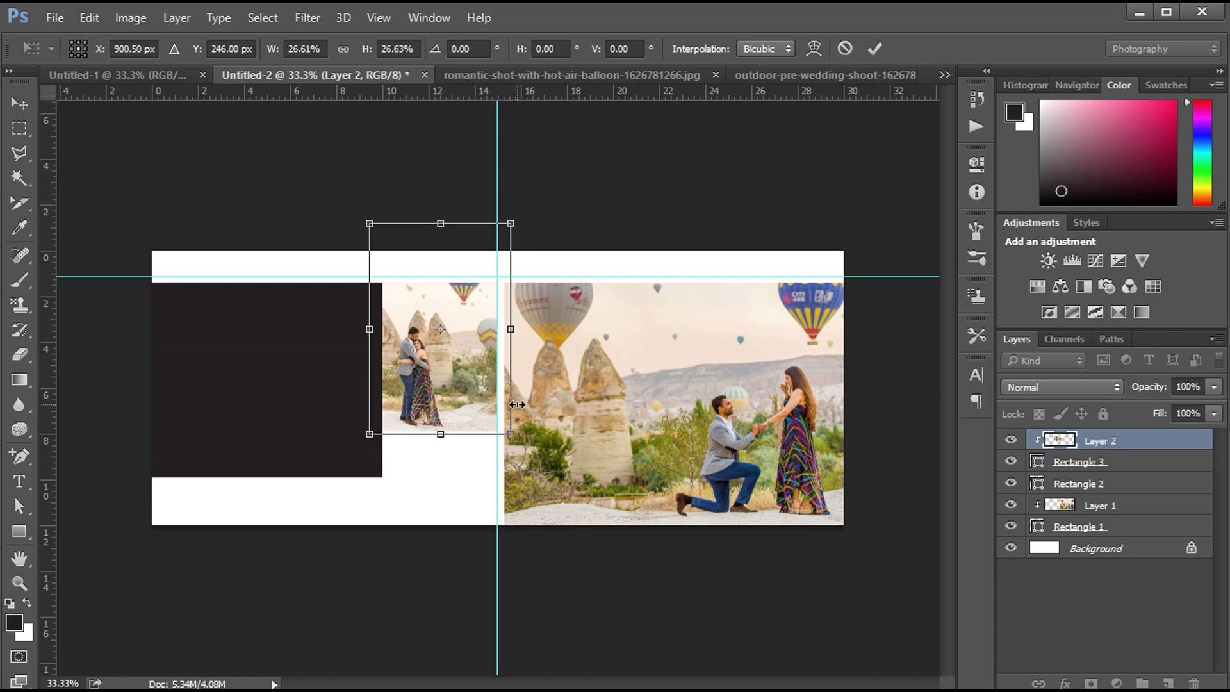
# Fine-tune the embracing couple's vertical position within the narrow frame and apply the transform.
pyautogui.press('Down')
pyautogui.press('Down')
pyautogui.press('Down')
pyautogui.press('Down')
pyautogui.press('Down')
pyautogui.press('Down')
pyautogui.press('Down')
pyautogui.press('Down')
pyautogui.press('Down')
pyautogui.press('Down')
pyautogui.press('Down')
pyautogui.press('Down')
pyautogui.press('Down')
pyautogui.press('Down')
pyautogui.press('Up')
pyautogui.press('Up')
pyautogui.press('Up')
pyautogui.press('Up')
pyautogui.press('Up')
pyautogui.press('Up')
pyautogui.press('Up')
pyautogui.press('Up')
pyautogui.press('Up')
pyautogui.press('Up')
pyautogui.press('Up')
pyautogui.press('Up')
pyautogui.press('Up')
pyautogui.press('Up')
pyautogui.press('Up')
pyautogui.press('Up')
pyautogui.press('Up')
pyautogui.press('Up')
pyautogui.press('Up')
pyautogui.press('Up')
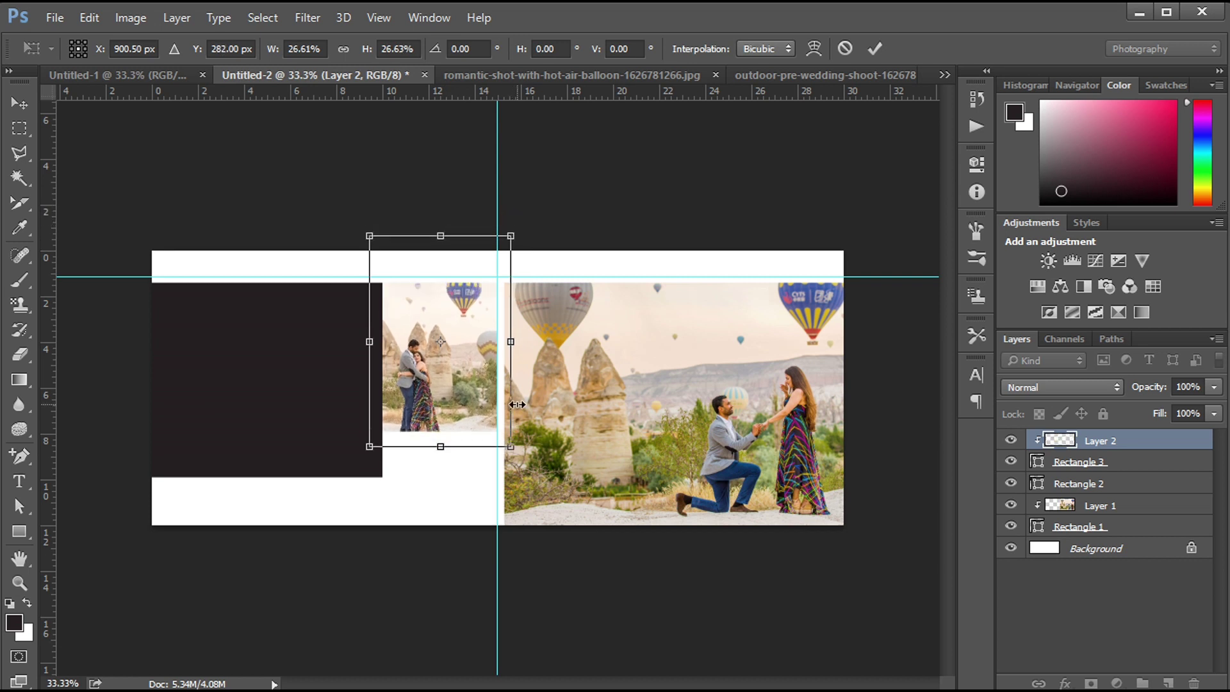
pyautogui.press('Down')
pyautogui.press('Down')
pyautogui.press('Down')
pyautogui.press('Down')
pyautogui.press('Down')
pyautogui.press('Down')
pyautogui.press('Down')
pyautogui.press('Down')
pyautogui.press('Down')
pyautogui.press('Down')
pyautogui.press('Down')
pyautogui.press('Down')
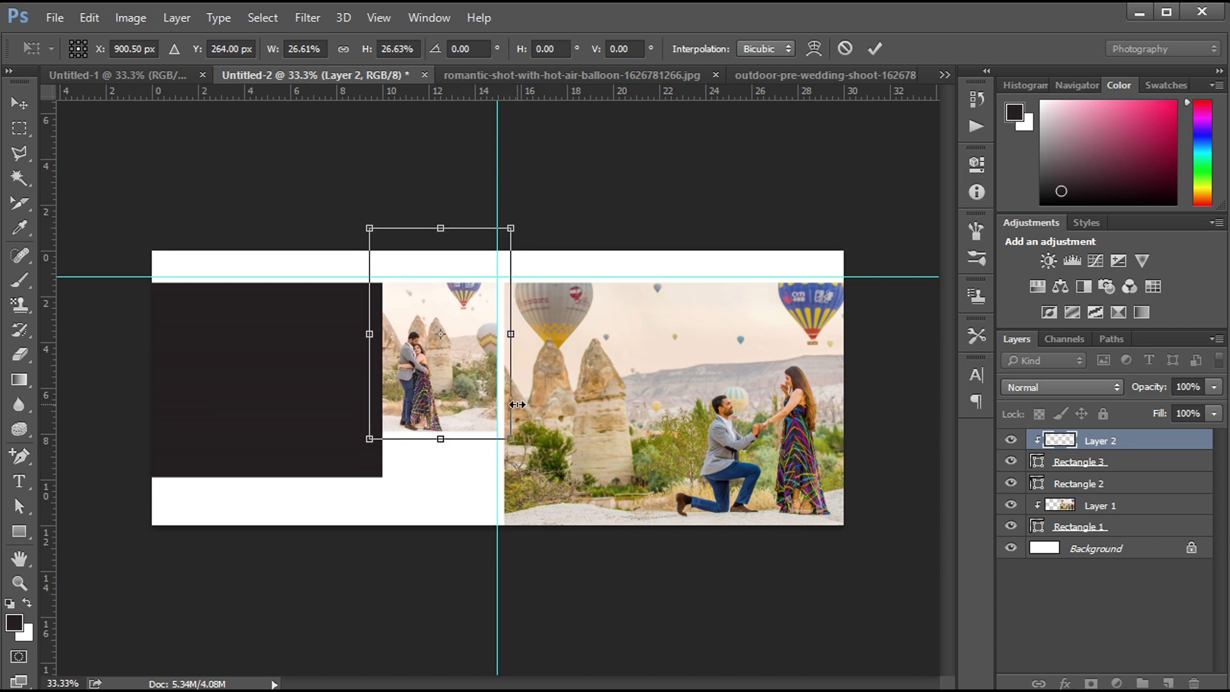
pyautogui.press('Return')
# Bring the outdoor-pre-wedding-shoot photo into the layout above the large black rectangle and clip it to that shape.
pyautogui.keyDown('ctrl'); pyautogui.click(298, 391); pyautogui.keyUp('ctrl')
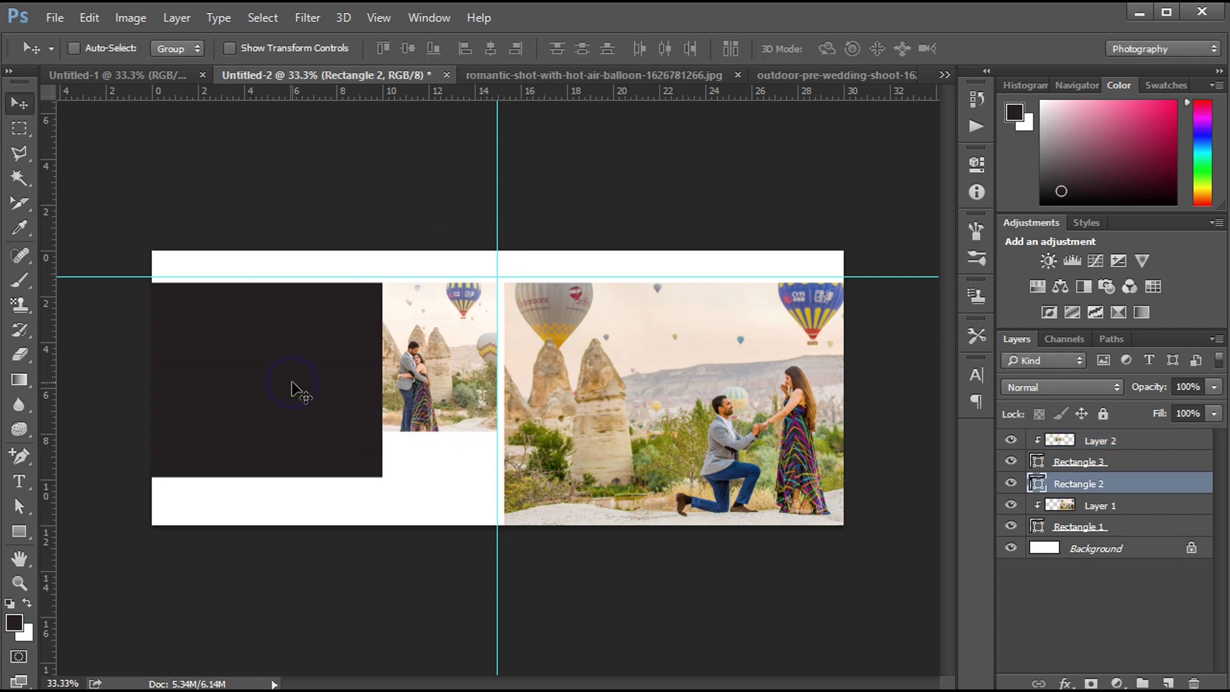
pyautogui.click(524, 74)
pyautogui.click(848, 73)
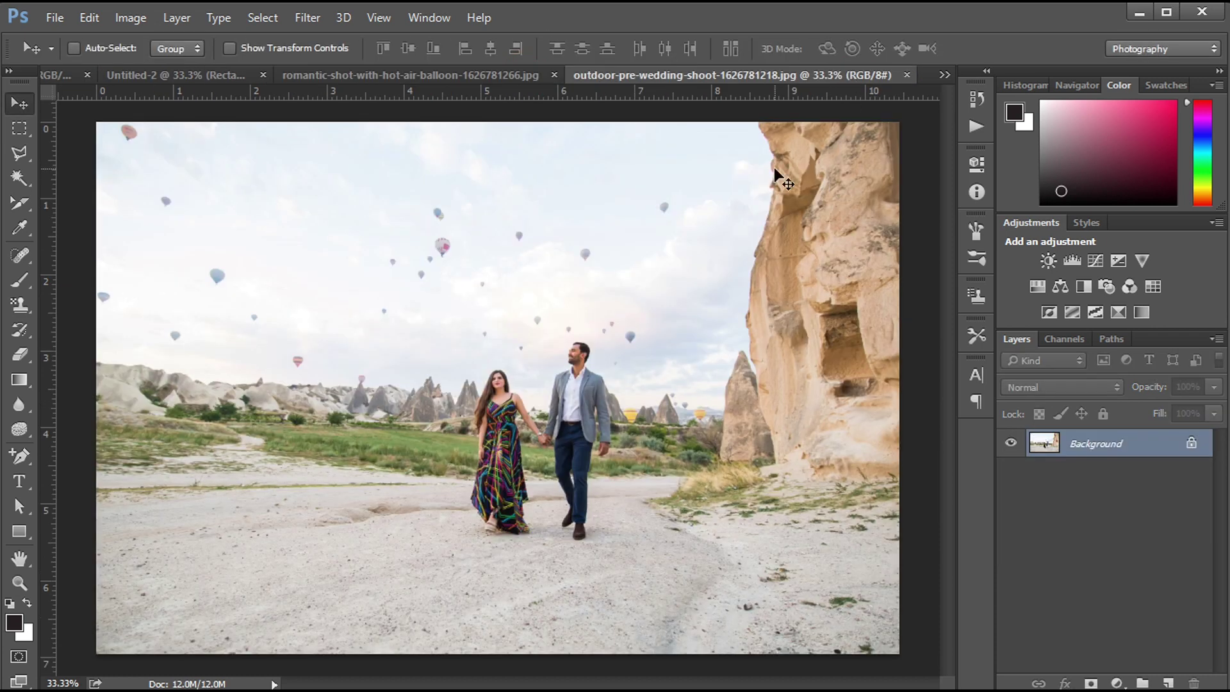
pyautogui.moveTo(677, 403); pyautogui.dragTo(288, 391)
pyautogui.keyDown('alt'); pyautogui.click(1120, 488); pyautogui.keyUp('alt')
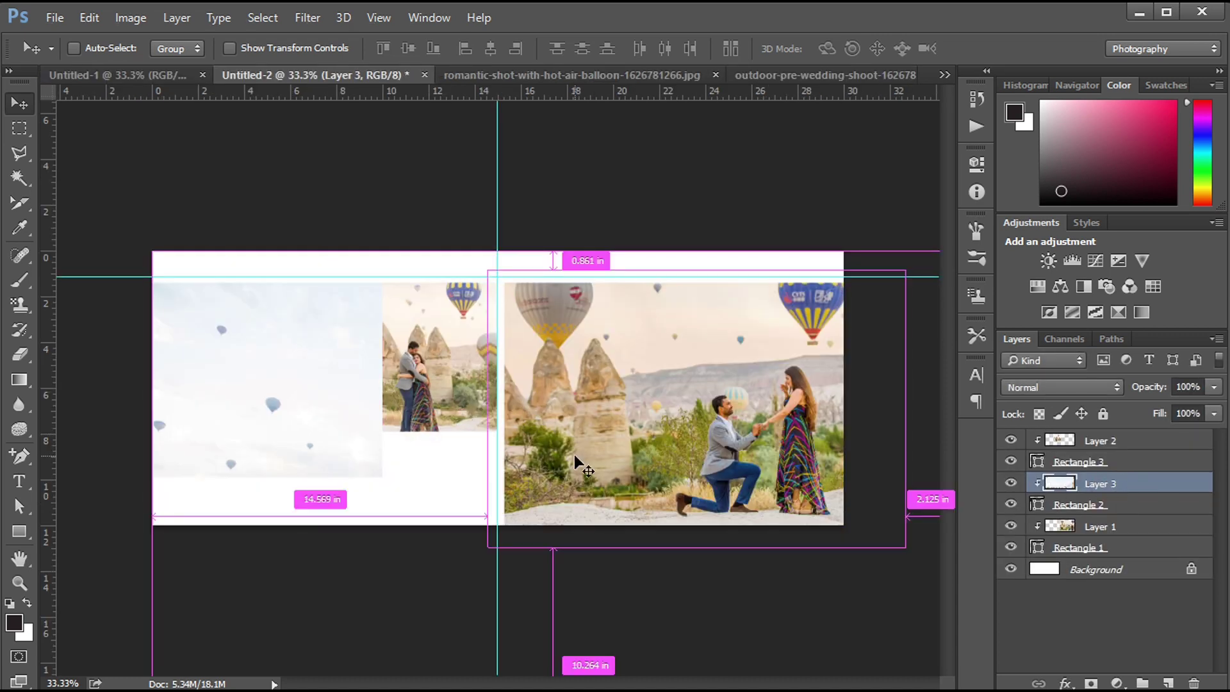
# Scale the walking couple's photo to about 70%, position it in the large left frame, and flip it horizontally.
pyautogui.hotkey('ctrl', 't')
pyautogui.moveTo(151, 251); pyautogui.dragTo(406, 383)
pyautogui.moveTo(473, 491); pyautogui.dragTo(178, 332)
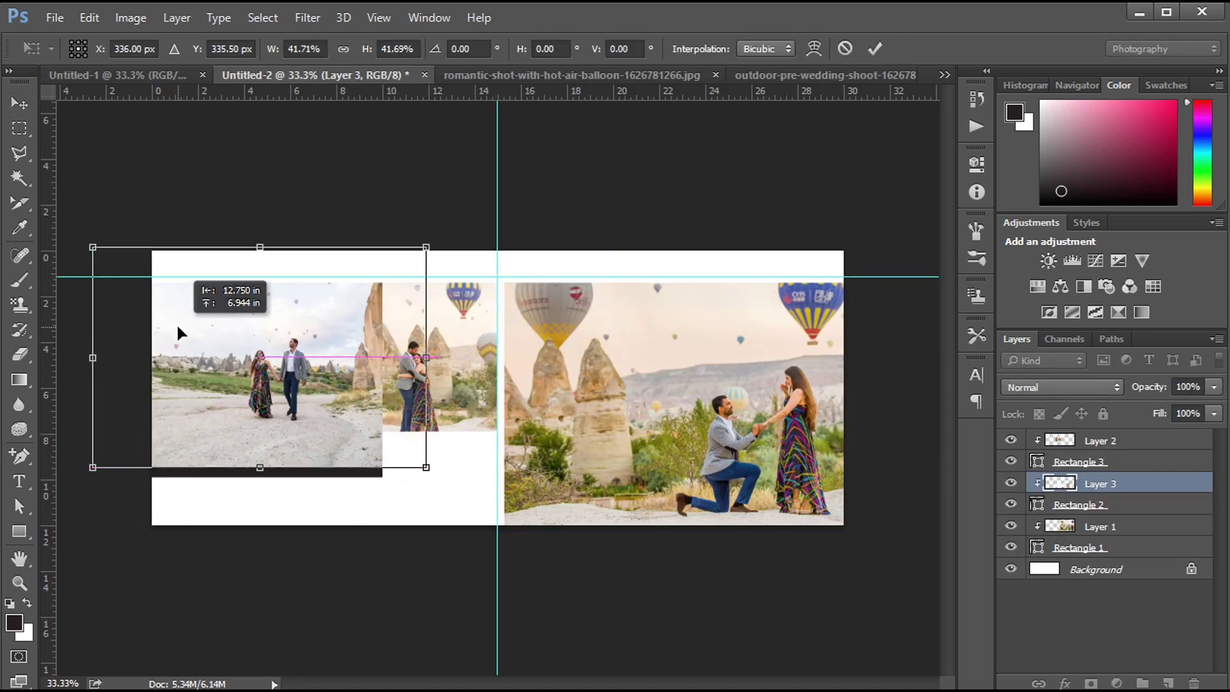
pyautogui.moveTo(426, 468); pyautogui.dragTo(564, 541)
pyautogui.moveTo(305, 405); pyautogui.dragTo(390, 434)
pyautogui.rightClick(351, 328)
pyautogui.click(384, 579)
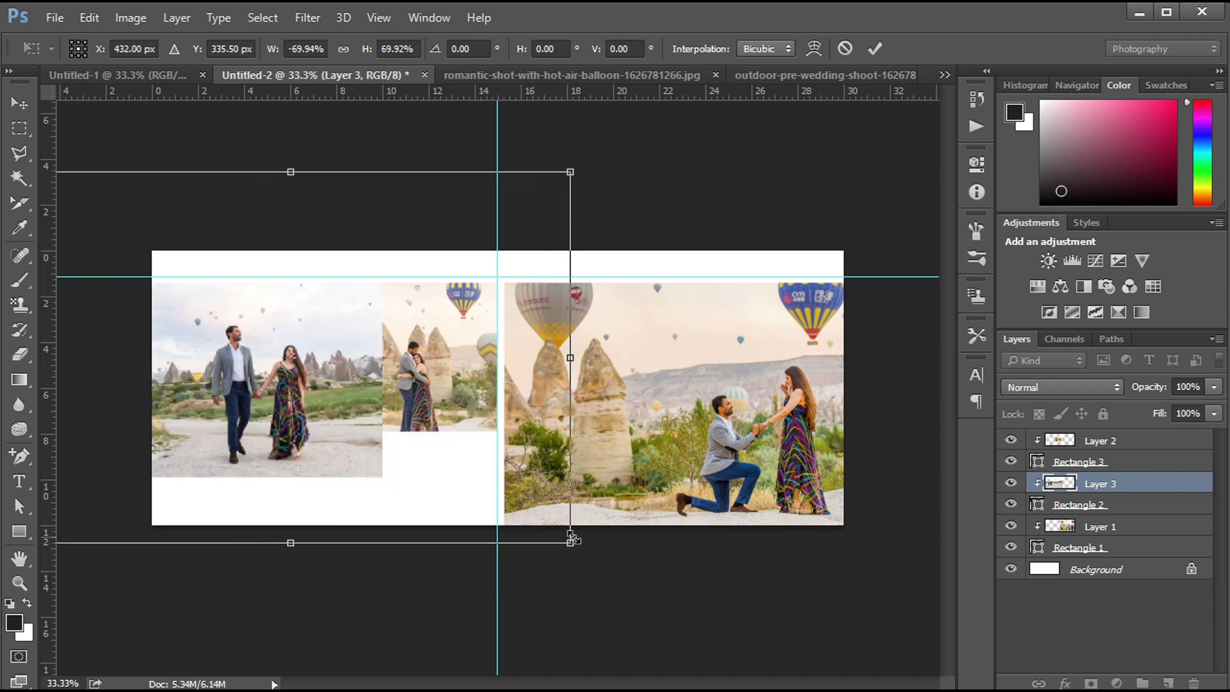
# Shift the walking couple's photo slightly down within the large left frame and apply the transform.
pyautogui.moveTo(340, 371); pyautogui.dragTo(341, 376)
pyautogui.press('Down')
pyautogui.press('Down')
pyautogui.press('Down')
pyautogui.press('Down')
pyautogui.press('Down')
pyautogui.press('Down')
pyautogui.press('Down')
pyautogui.press('Down')
pyautogui.press('Down')
pyautogui.press('Down')
pyautogui.press('Down')
pyautogui.press('Down')
pyautogui.press('Down')
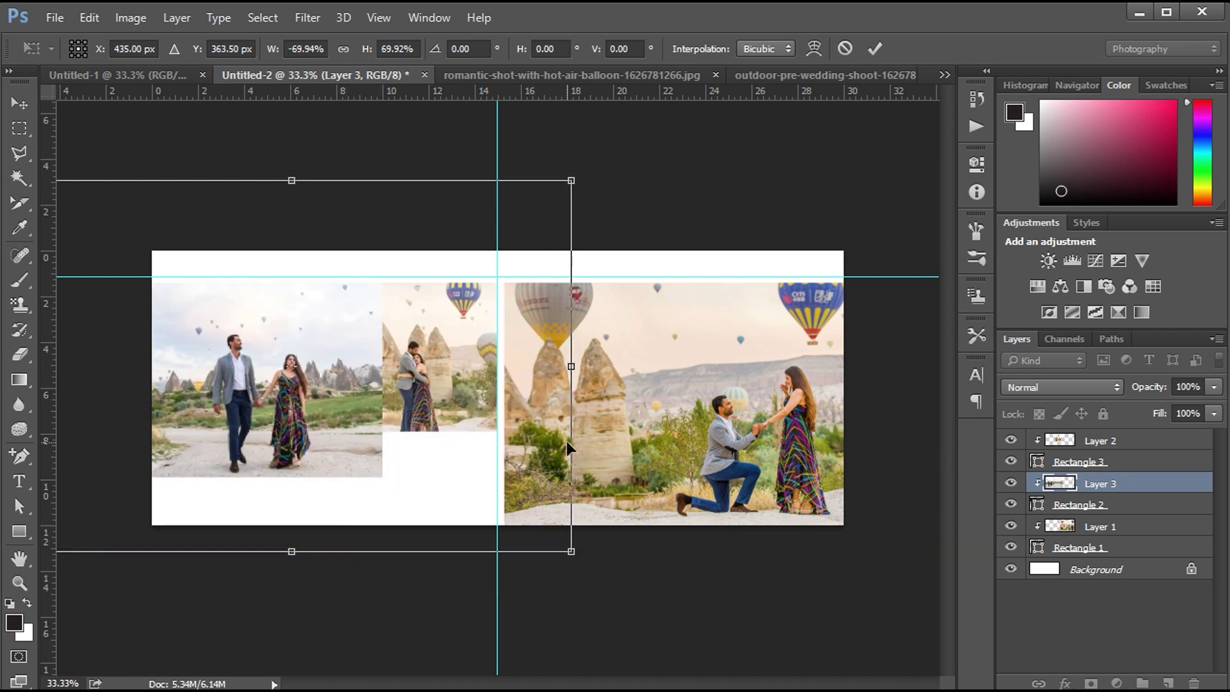
pyautogui.press('Return')
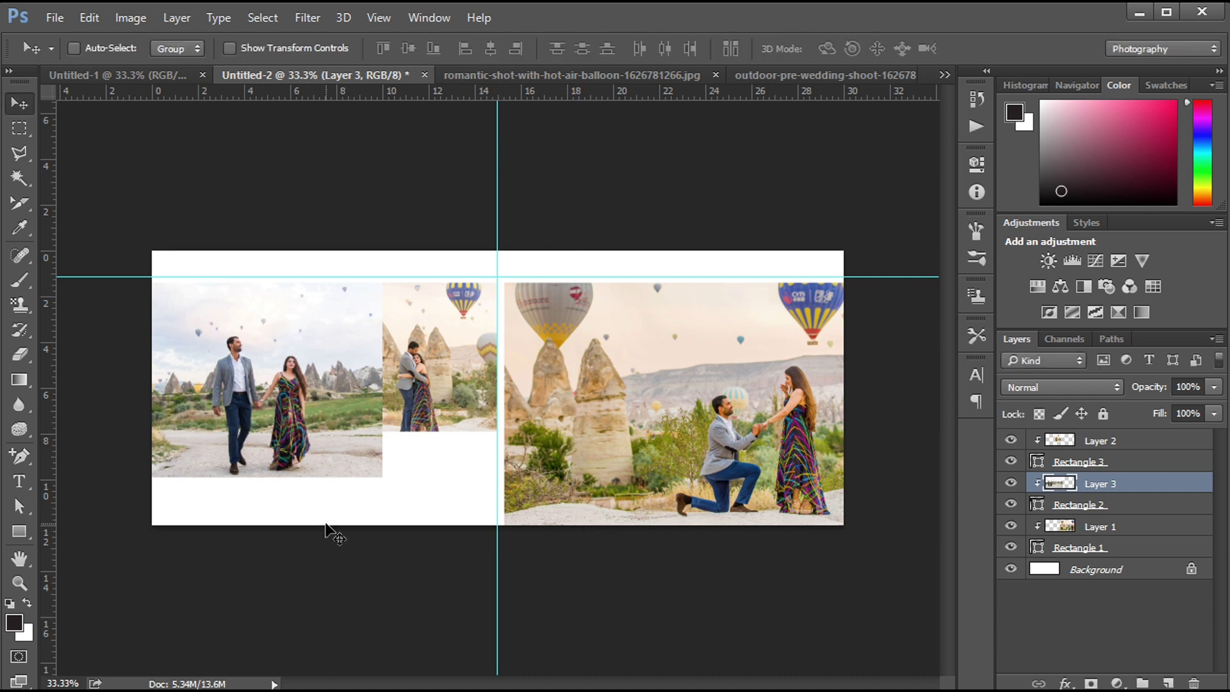
# Create a 4.375 by 3.225 in black rectangle and place it over the left part of the proposal photo.
pyautogui.press('u')
pyautogui.click(579, 357)
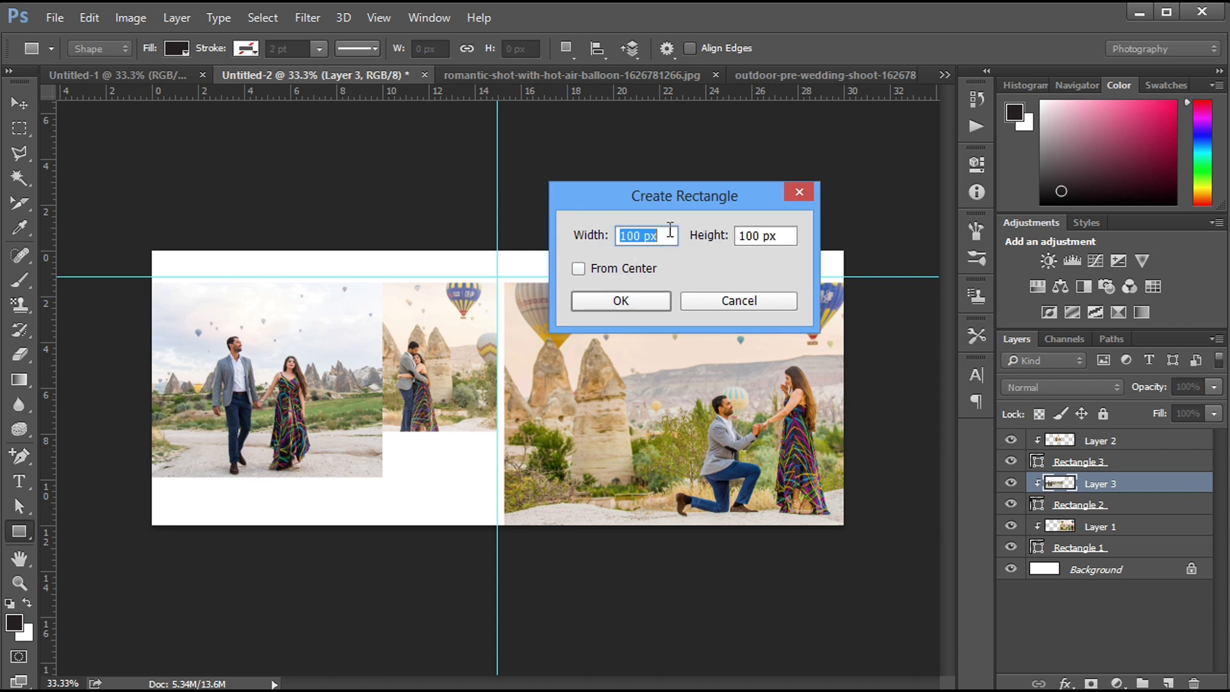
pyautogui.rightClick(670, 230)
pyautogui.click(692, 249)
pyautogui.rightClick(778, 236)
pyautogui.click(801, 262)
pyautogui.write('4.375')
pyautogui.click(784, 236)
pyautogui.write('3')
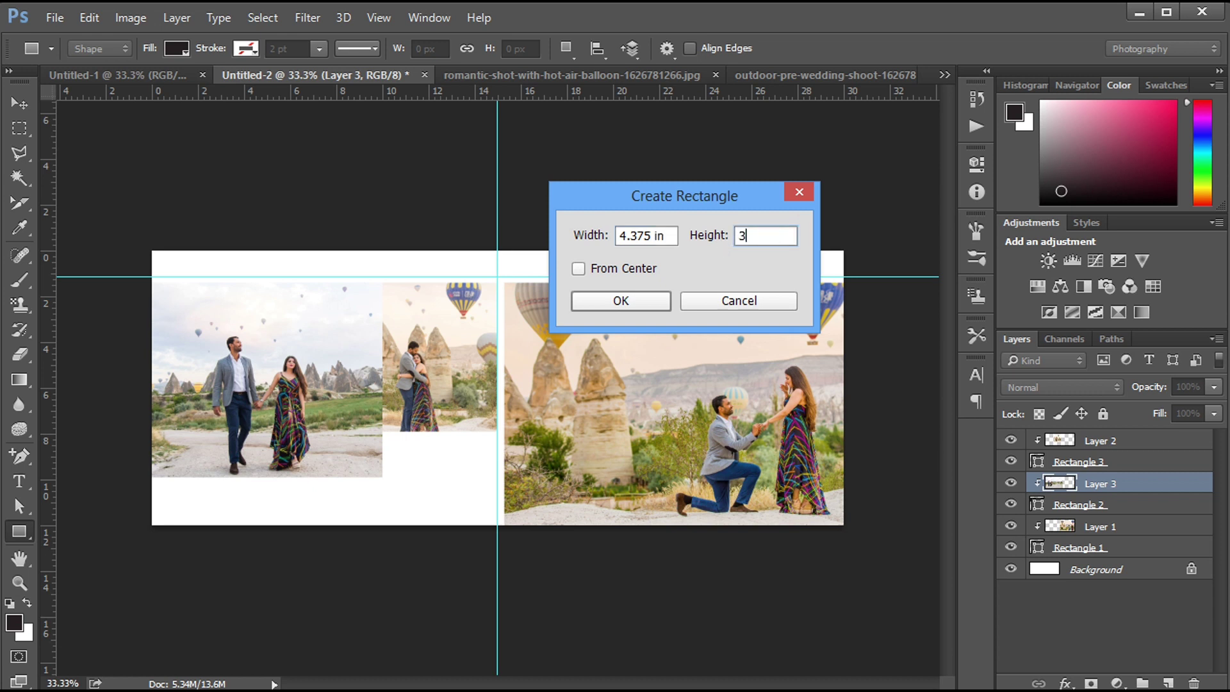
pyautogui.write('.225')
pyautogui.press('Tab')
pyautogui.press('Return')
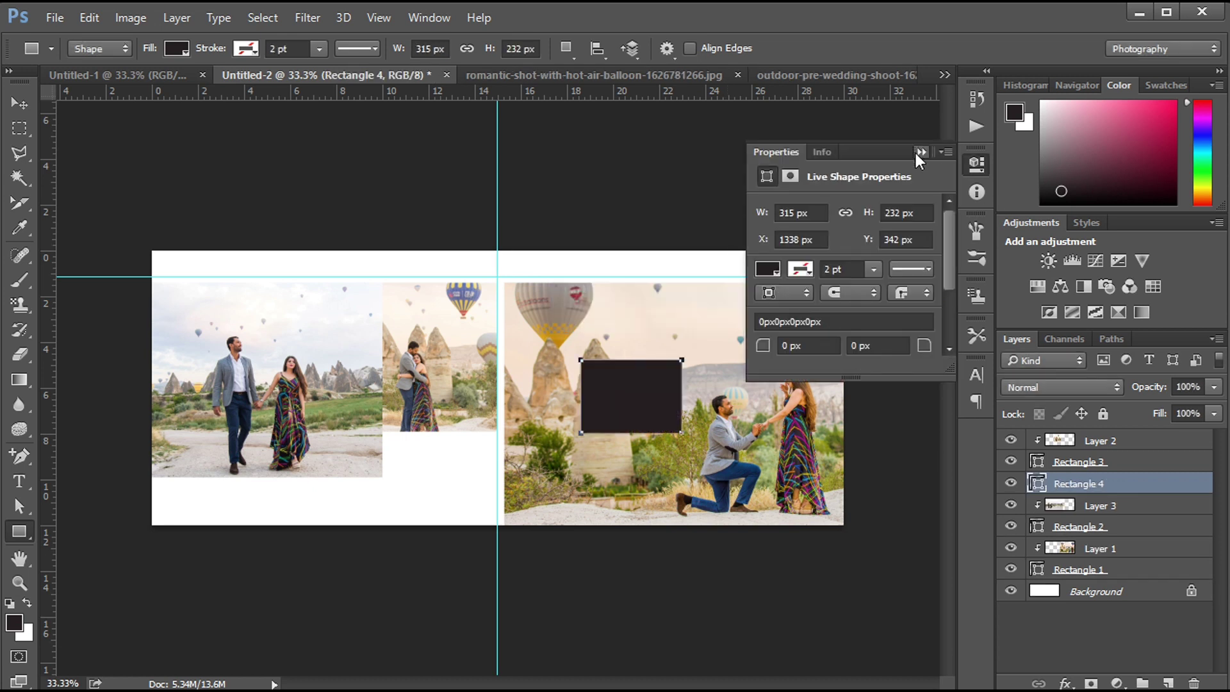
pyautogui.press('v')
pyautogui.moveTo(623, 392); pyautogui.dragTo(557, 417)
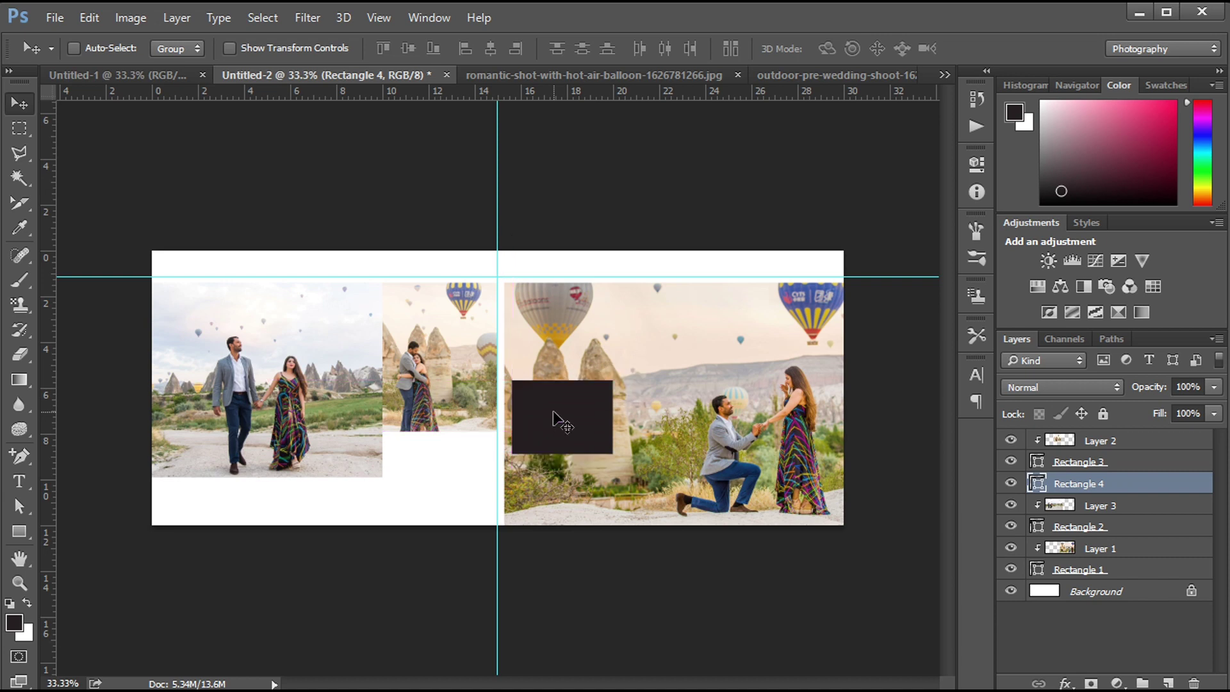
# Close the outdoor-pre-wedding-shoot photo and display the romantic-shot-with-hot-air-balloon photo.
pyautogui.click(583, 74)
pyautogui.click(805, 76)
pyautogui.click(909, 75)
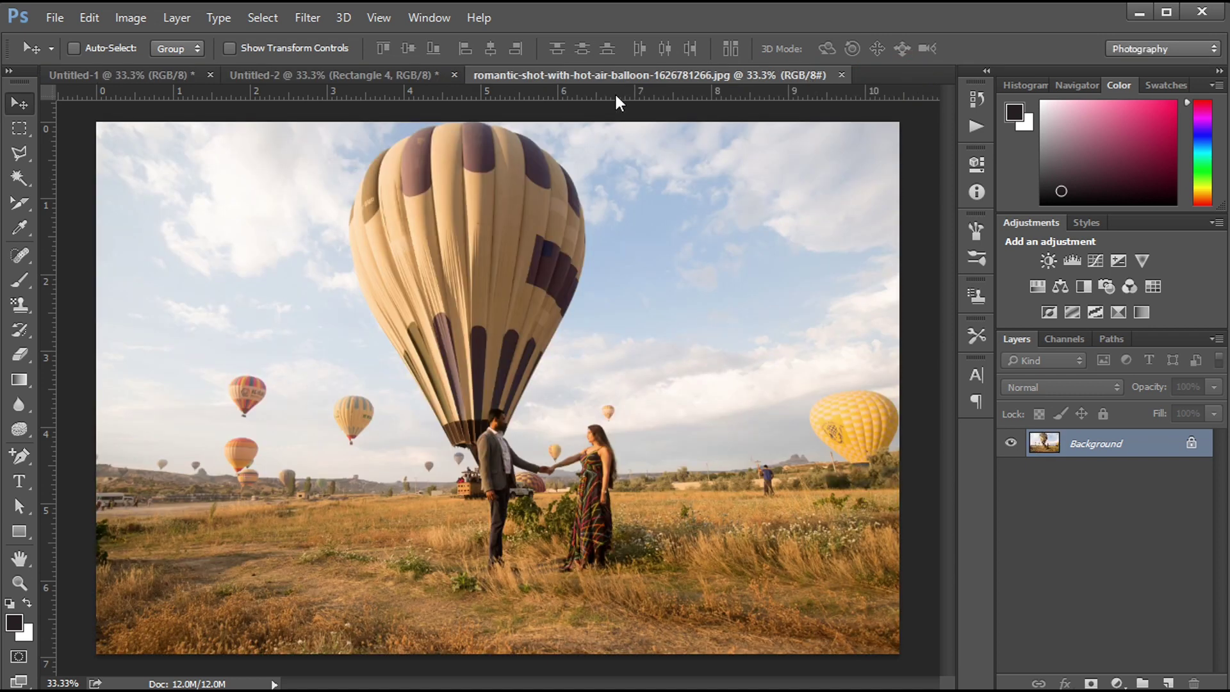
# Paste the hot-air-balloon photo into the Untitled-2 album spread and clip it to the small black rectangle.
pyautogui.click(262, 75)
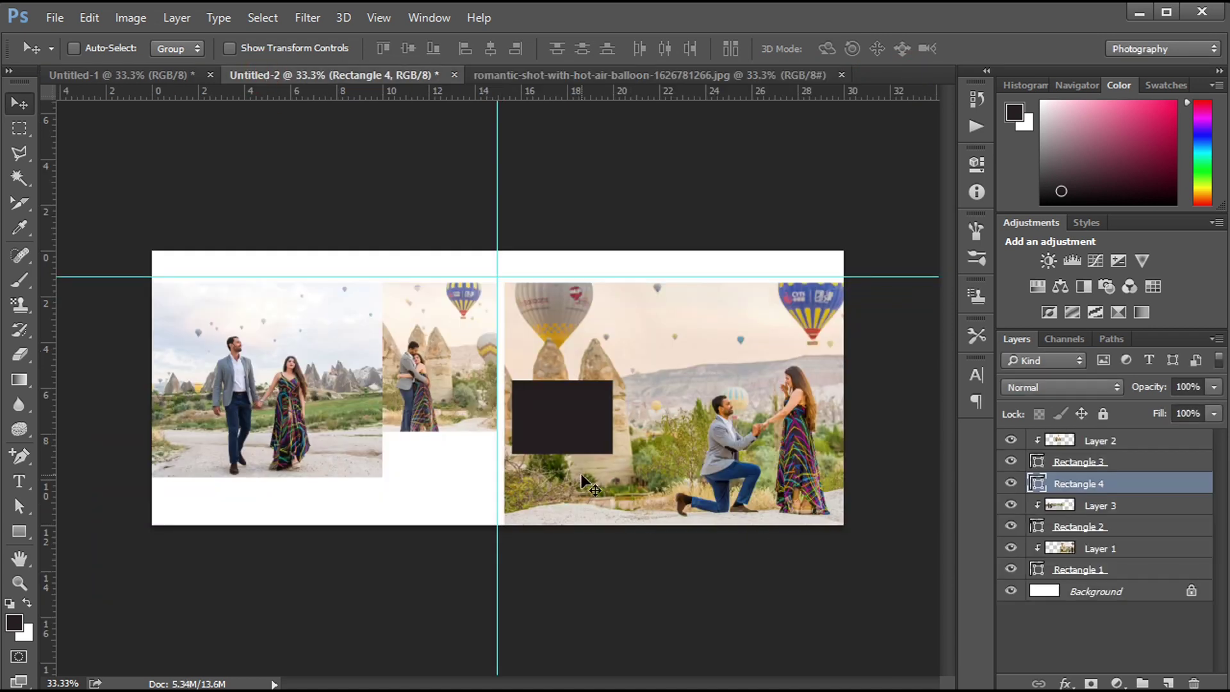
pyautogui.hotkey('ctrl', 'v')
pyautogui.keyDown('alt'); pyautogui.click(1096, 485); pyautogui.keyUp('alt')
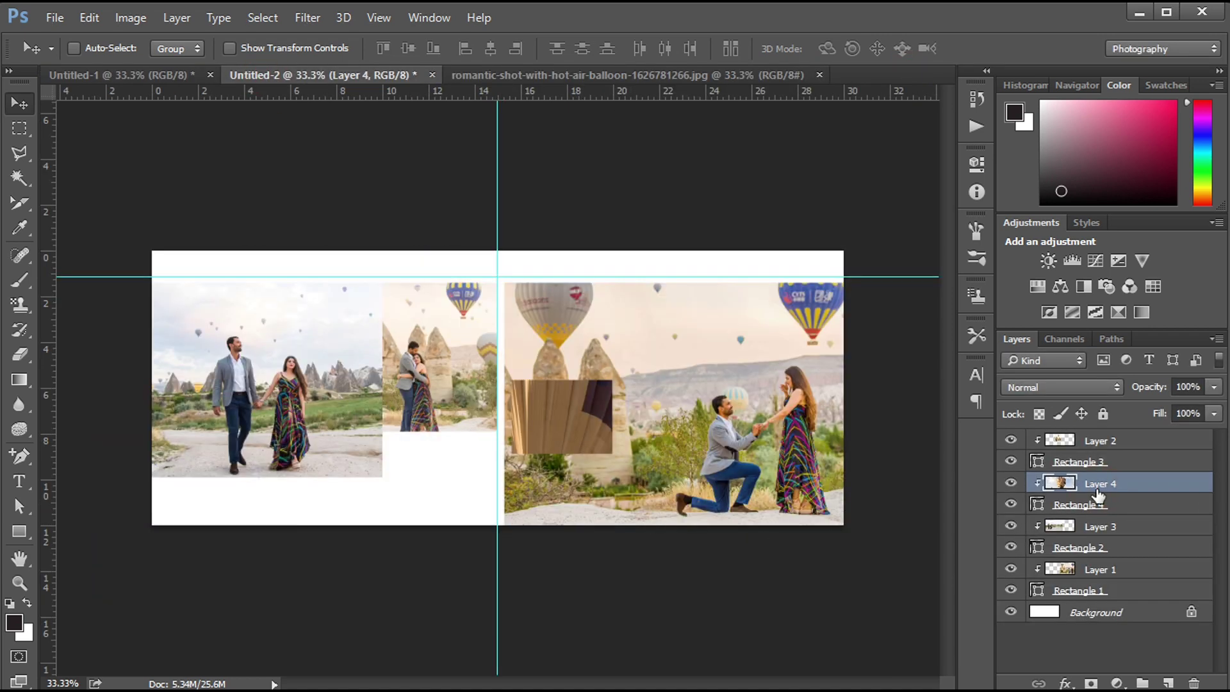
# Scale down the hot-air-balloon photo and position it so the couple sits inside the small frame.
pyautogui.hotkey('ctrl', 't')
pyautogui.moveTo(151, 251); pyautogui.dragTo(439, 439)
pyautogui.moveTo(576, 512); pyautogui.dragTo(566, 410)
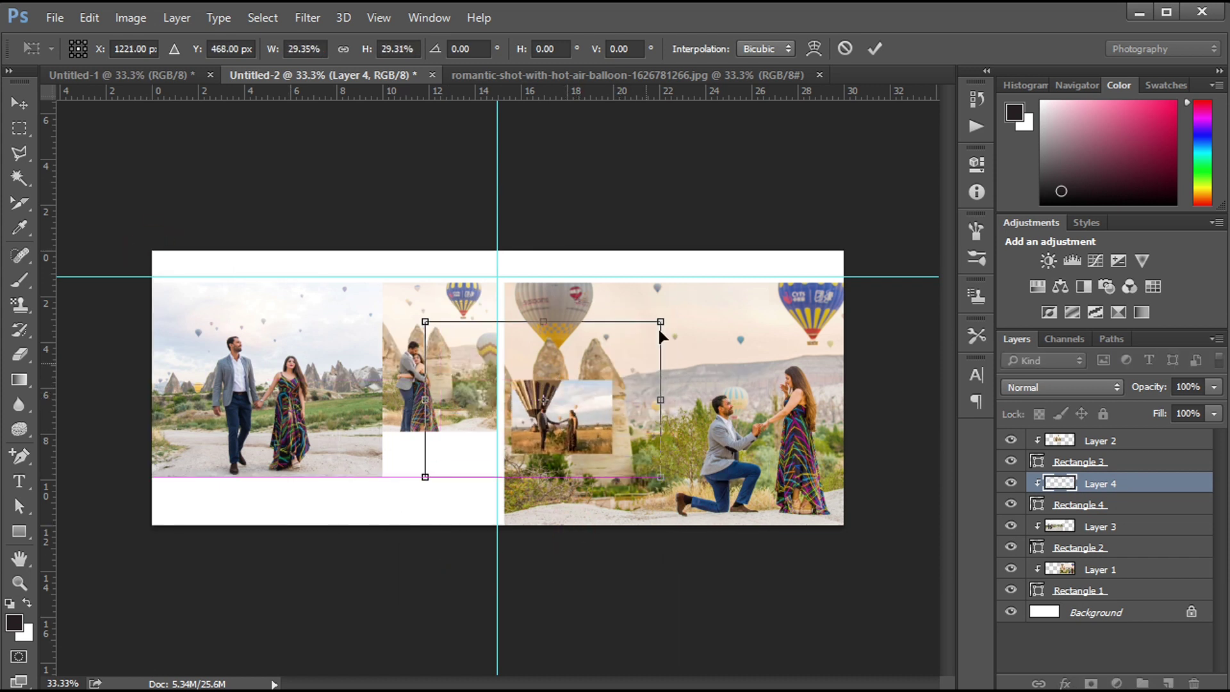
pyautogui.moveTo(660, 321); pyautogui.dragTo(675, 300)
pyautogui.press('Return')
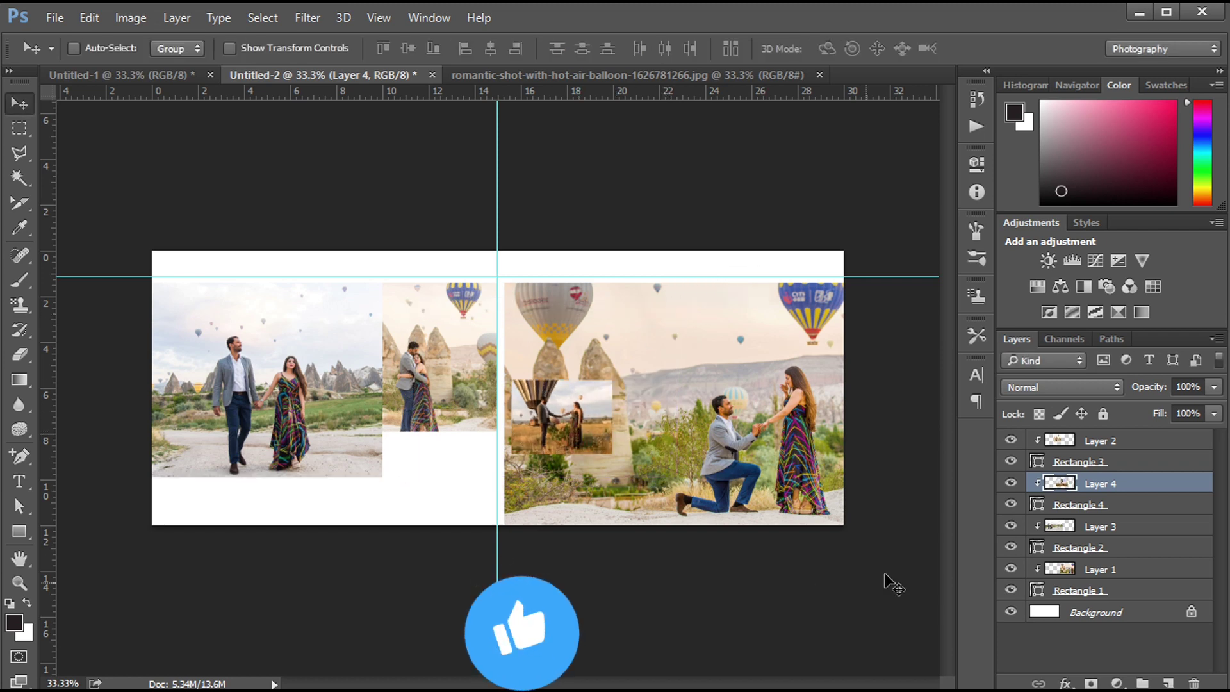
# Add a drop shadow to the small balloon-photo frame with 0 px distance, 5% spread and 21 px size.
pyautogui.click(1063, 505)
pyautogui.click(1065, 682)
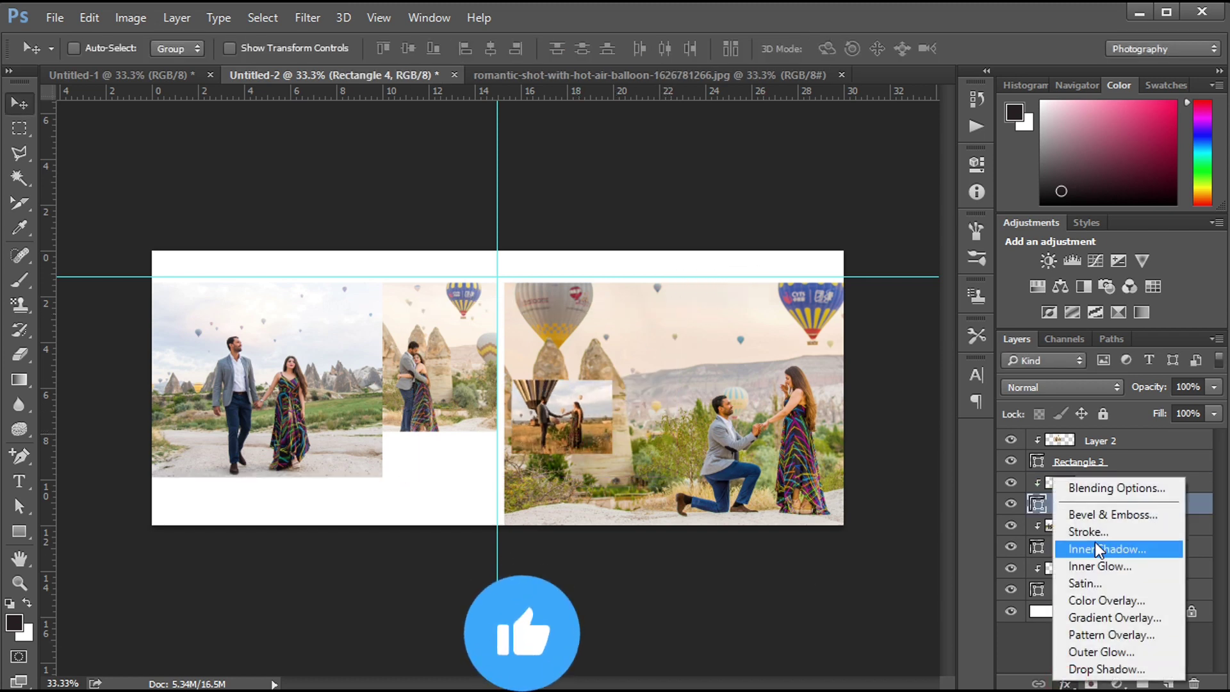
pyautogui.click(1106, 669)
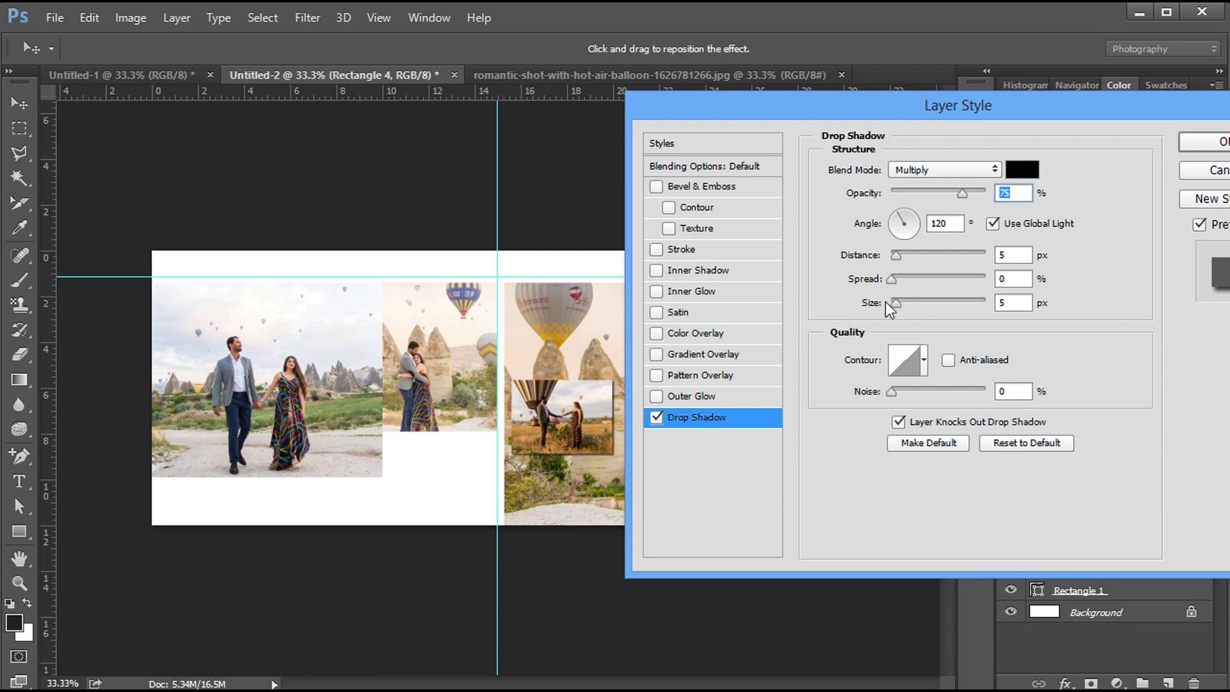
pyautogui.moveTo(894, 306); pyautogui.dragTo(904, 304)
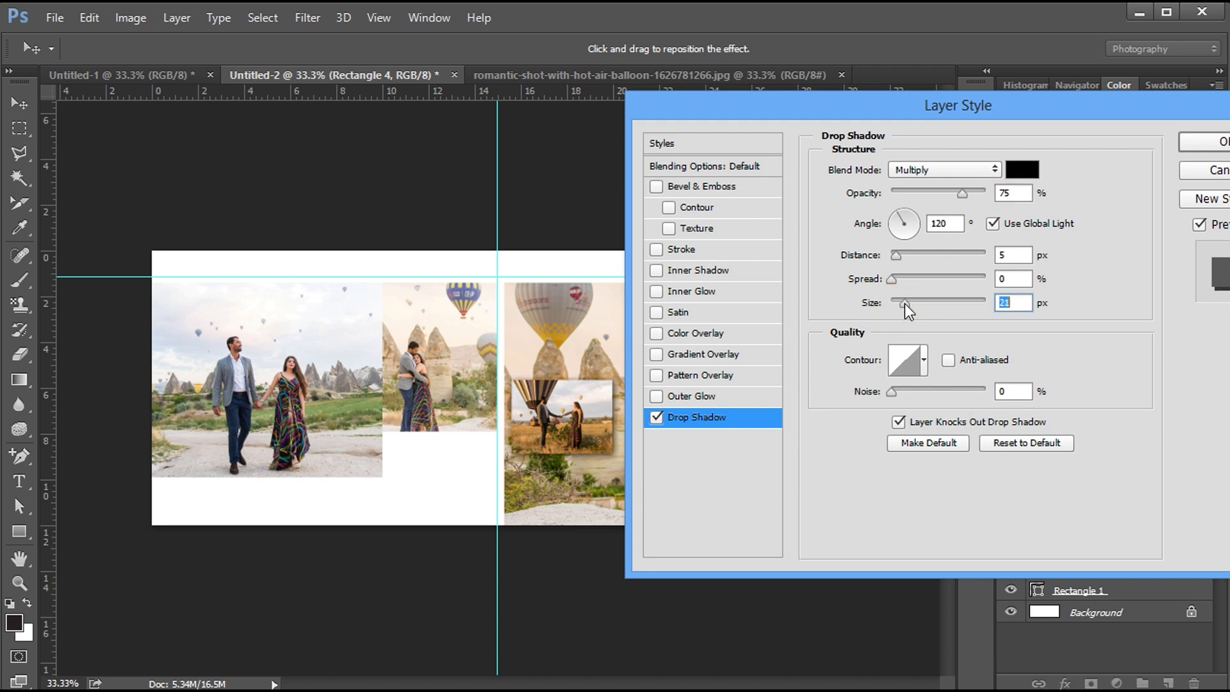
pyautogui.moveTo(897, 255); pyautogui.dragTo(890, 255)
pyautogui.click(1002, 275)
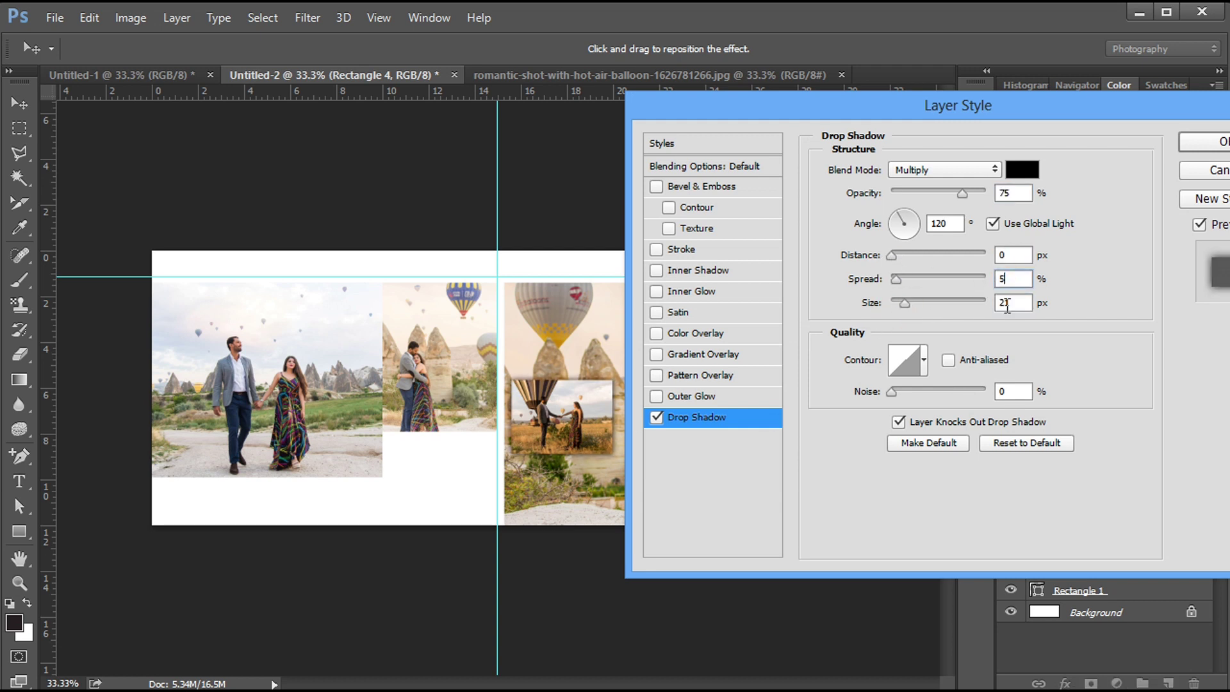
pyautogui.write('5')
pyautogui.click(1212, 142)
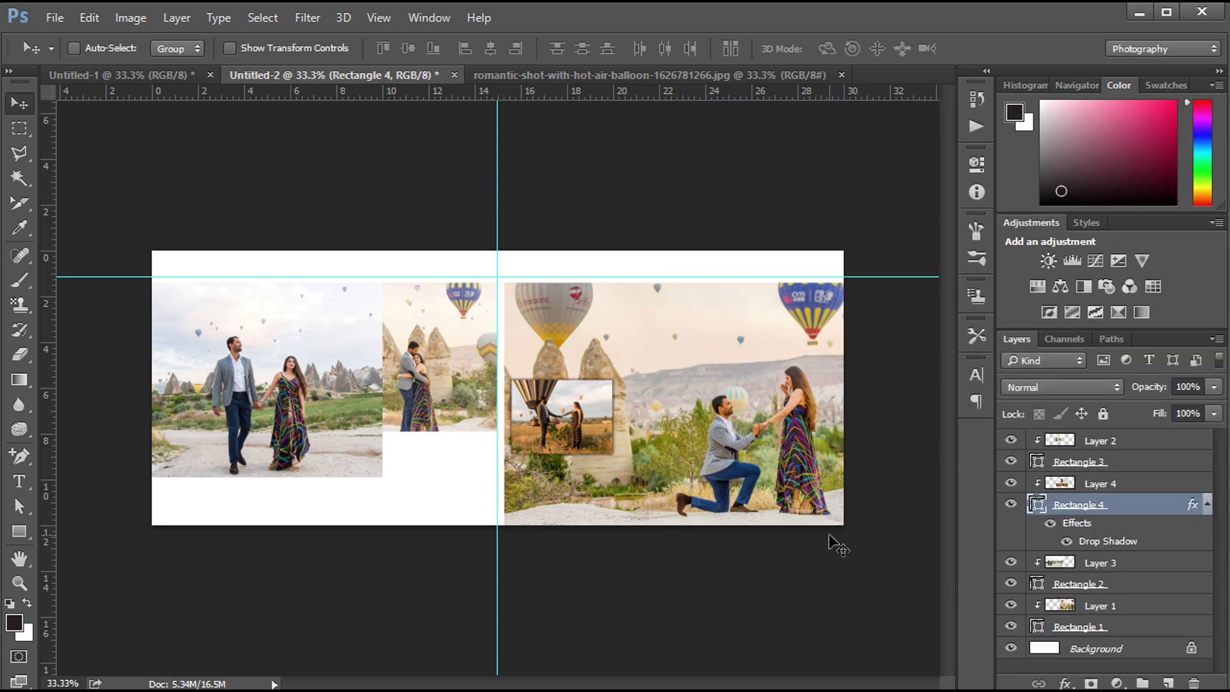
# Set the drop shadow size of the small balloon-photo frame to 5 px.
pyautogui.hotkey('ctrl', '+')
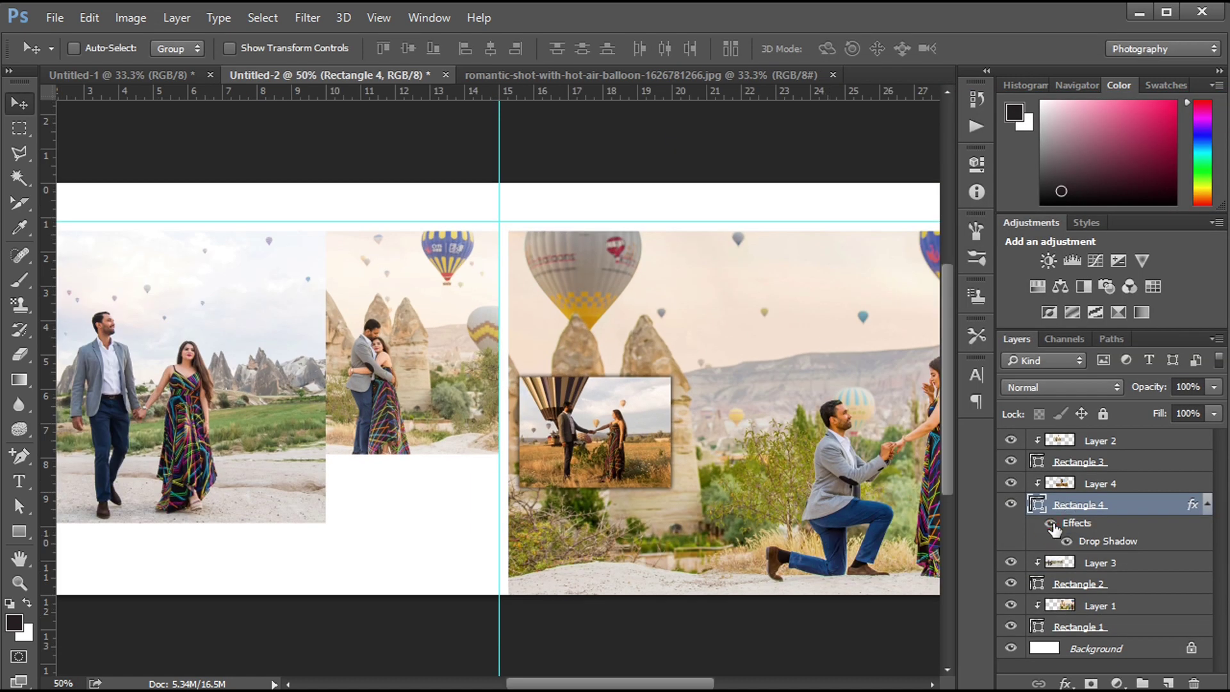
pyautogui.doubleClick(1077, 523)
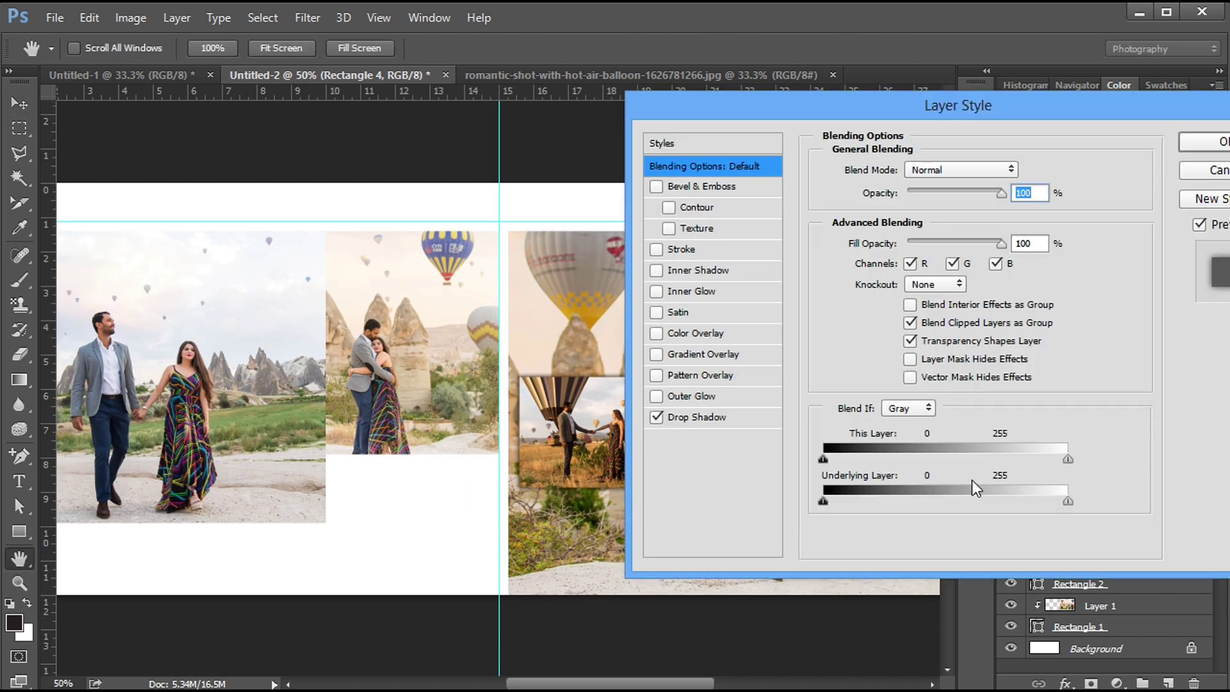
pyautogui.click(695, 417)
pyautogui.click(1010, 302)
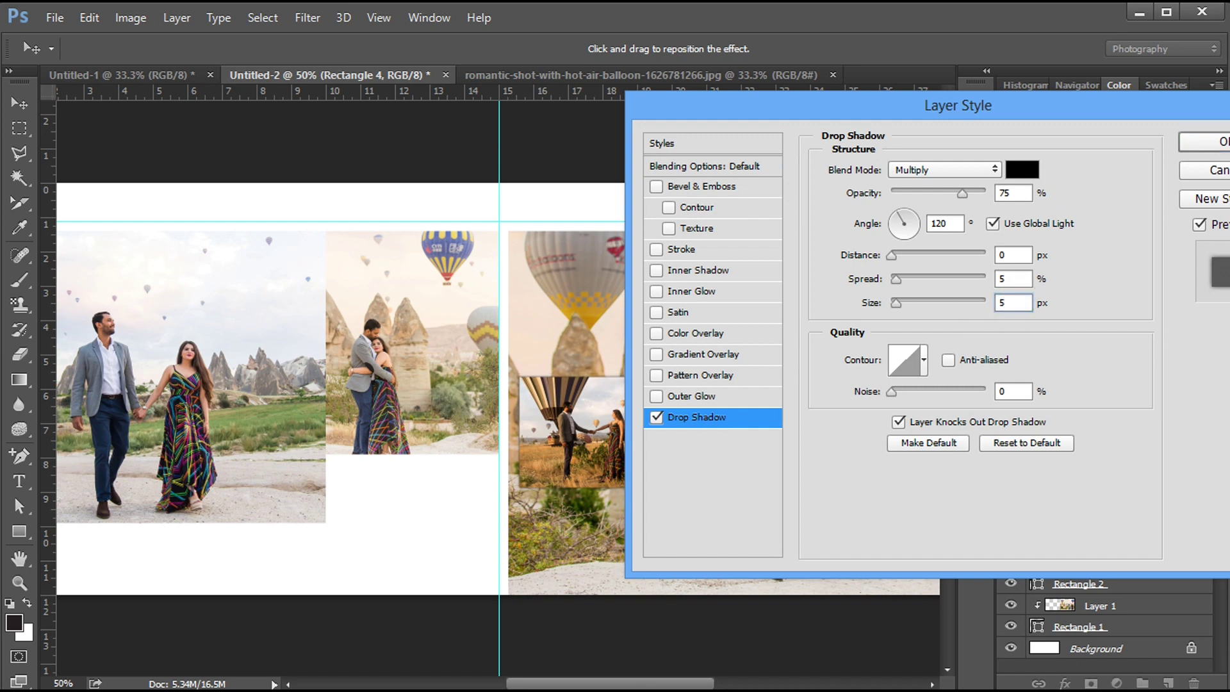
pyautogui.press('Return')
pyautogui.hotkey('ctrl', '-')
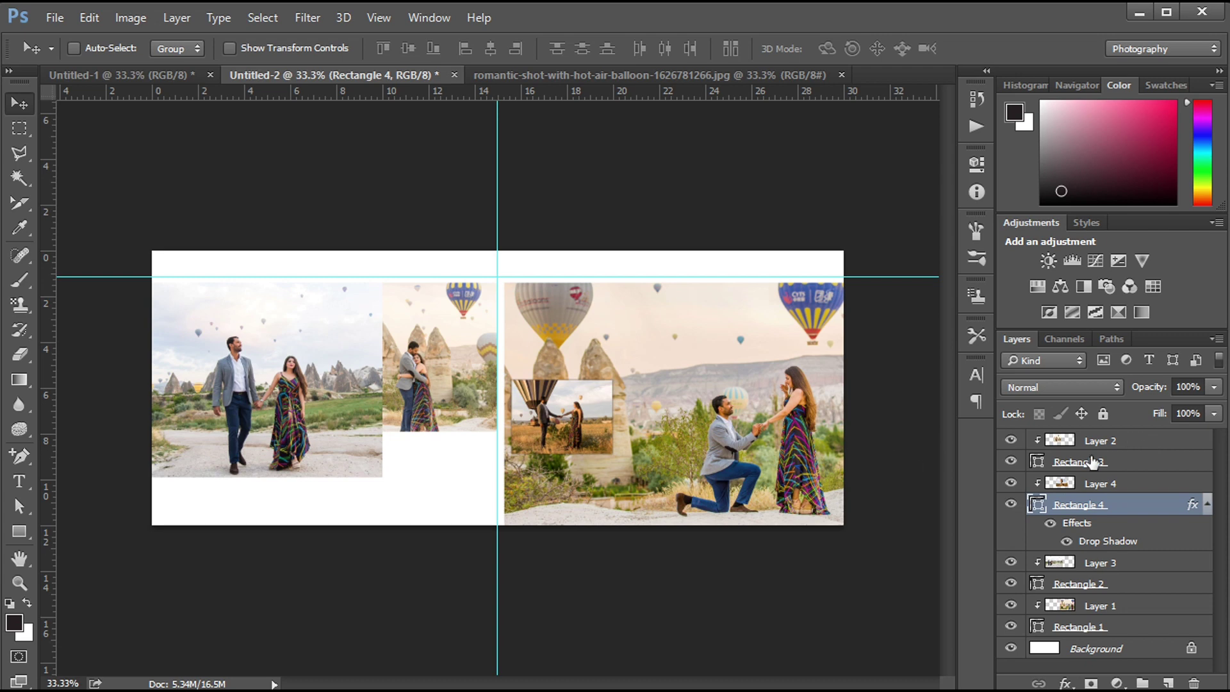
# Close the hot-air-balloon photo and copy the large names title with its Pre Wedding text, line and dots from Untitled-1 into the spread.
pyautogui.click(628, 74)
pyautogui.click(841, 75)
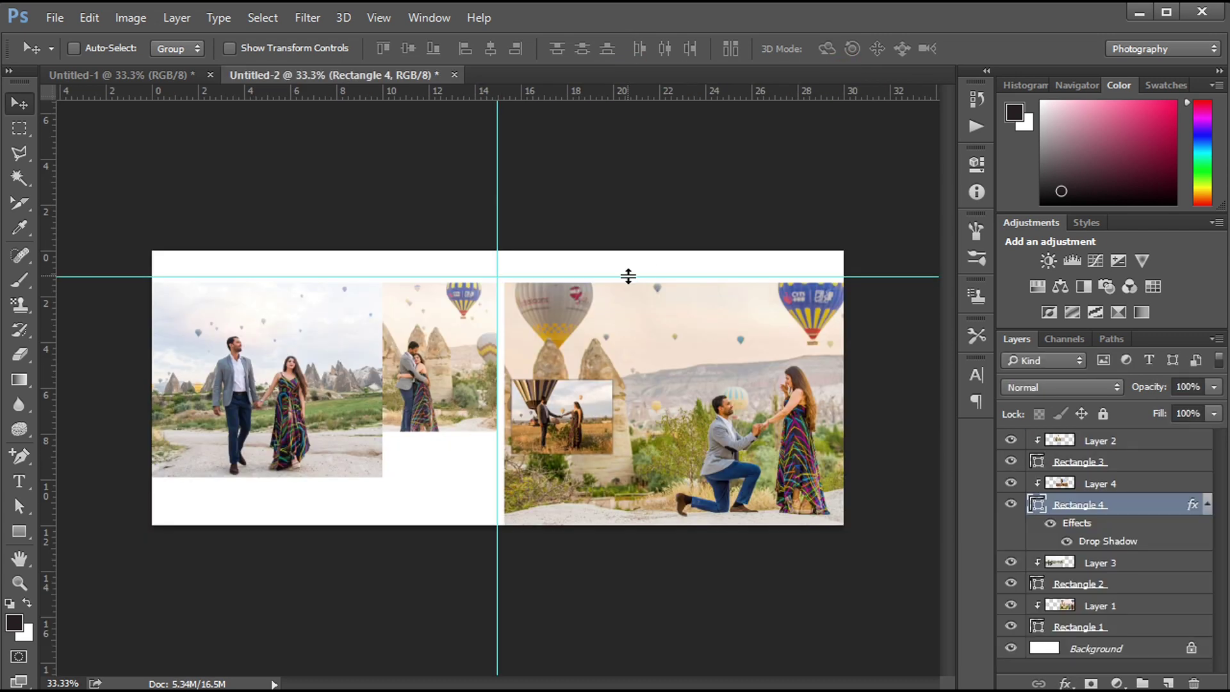
pyautogui.hotkey('ctrl', '+')
pyautogui.moveTo(632, 286); pyautogui.dragTo(813, 287)
pyautogui.click(144, 77)
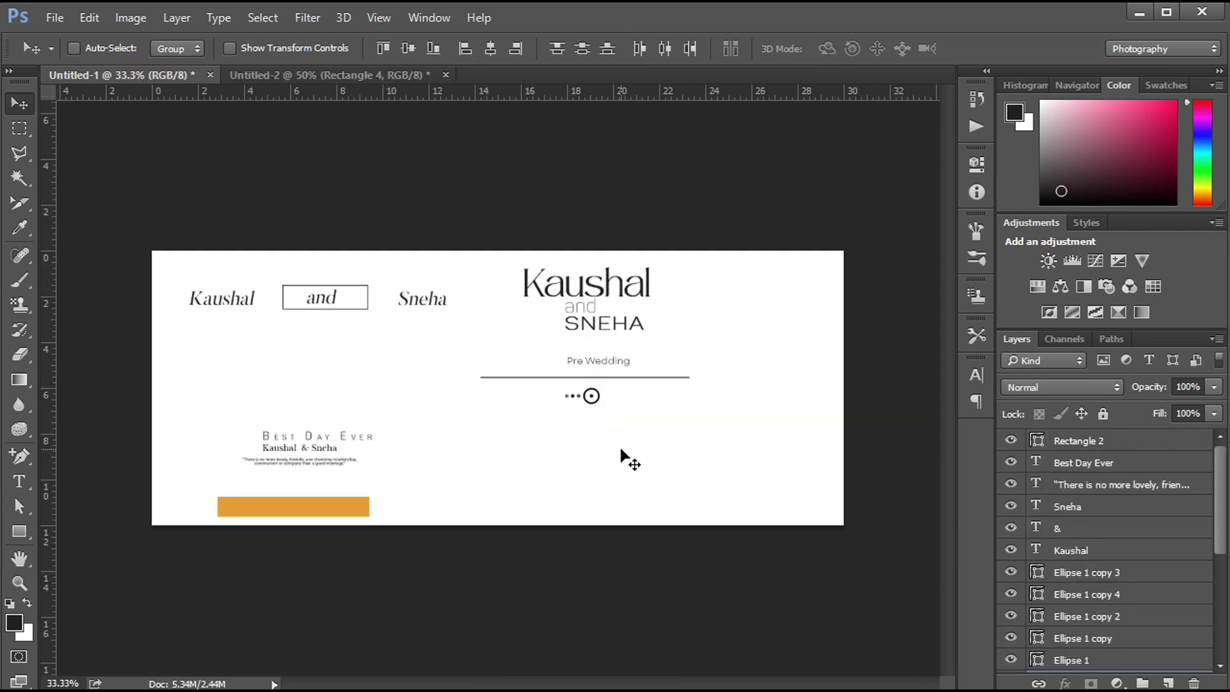
pyautogui.scroll(-3, 1172, 615)
pyautogui.keyDown('ctrl'); pyautogui.click(1107, 503); pyautogui.keyUp('ctrl')
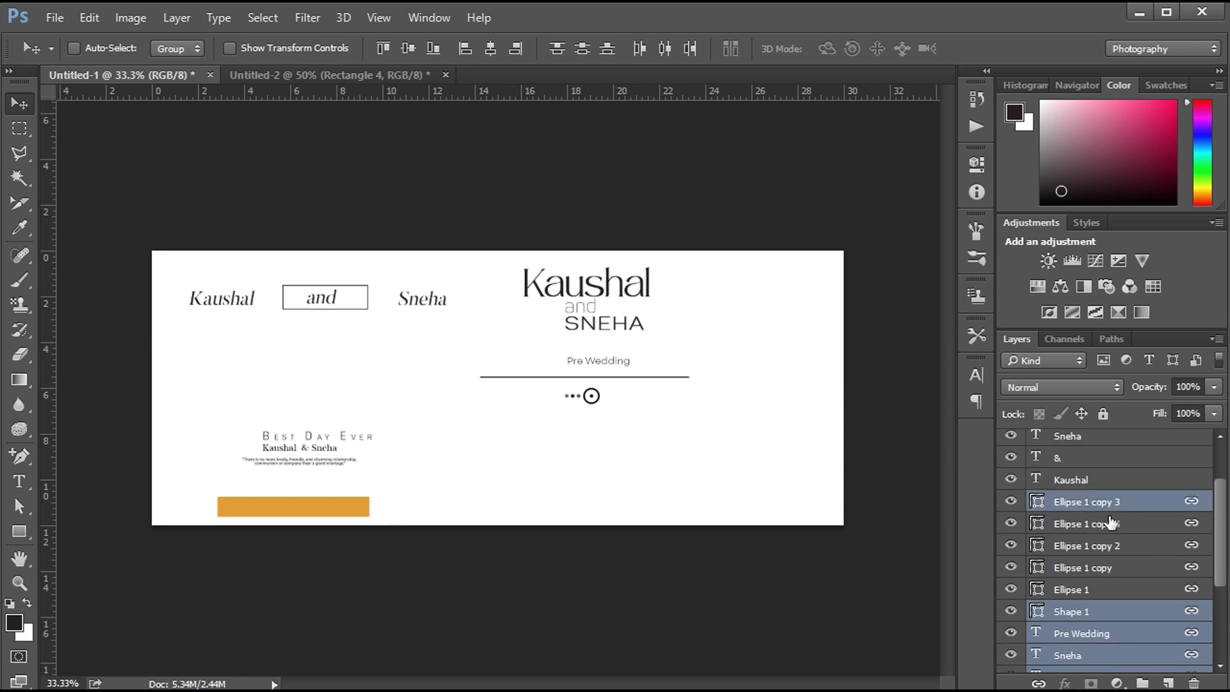
pyautogui.moveTo(593, 292); pyautogui.dragTo(565, 506)
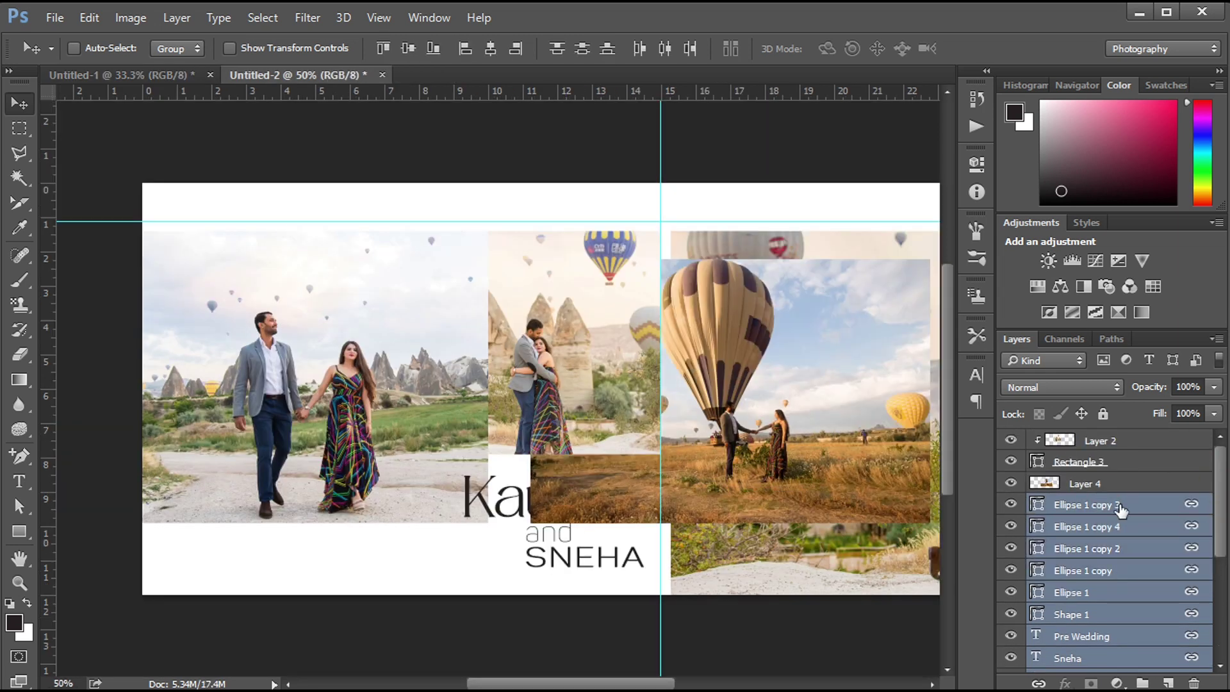
# Move the copied title layers to the top of the layer stack and clip Layer 4 to Rectangle 4 again.
pyautogui.moveTo(1119, 510); pyautogui.dragTo(1103, 438)
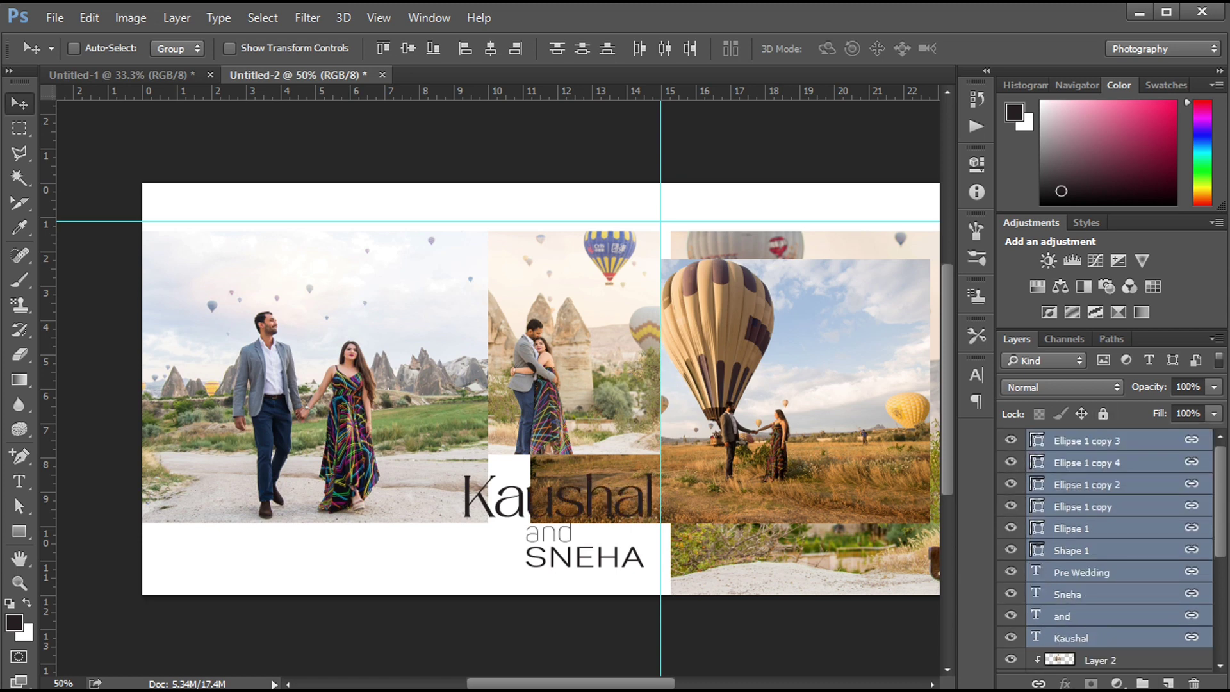
pyautogui.moveTo(1223, 511); pyautogui.dragTo(1222, 549)
pyautogui.keyDown('alt'); pyautogui.click(1094, 632); pyautogui.keyUp('alt')
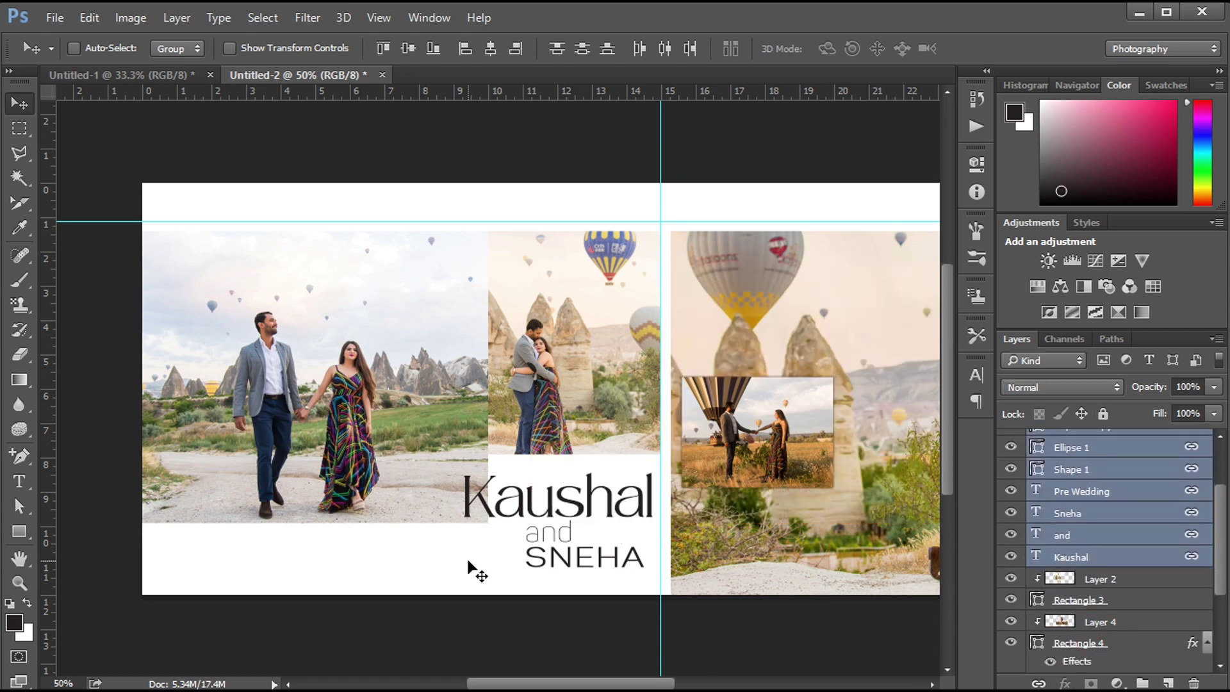
# Scale the title group to about 65% and place it in the white area below the embracing couple's photo.
pyautogui.hotkey('ctrl', 't')
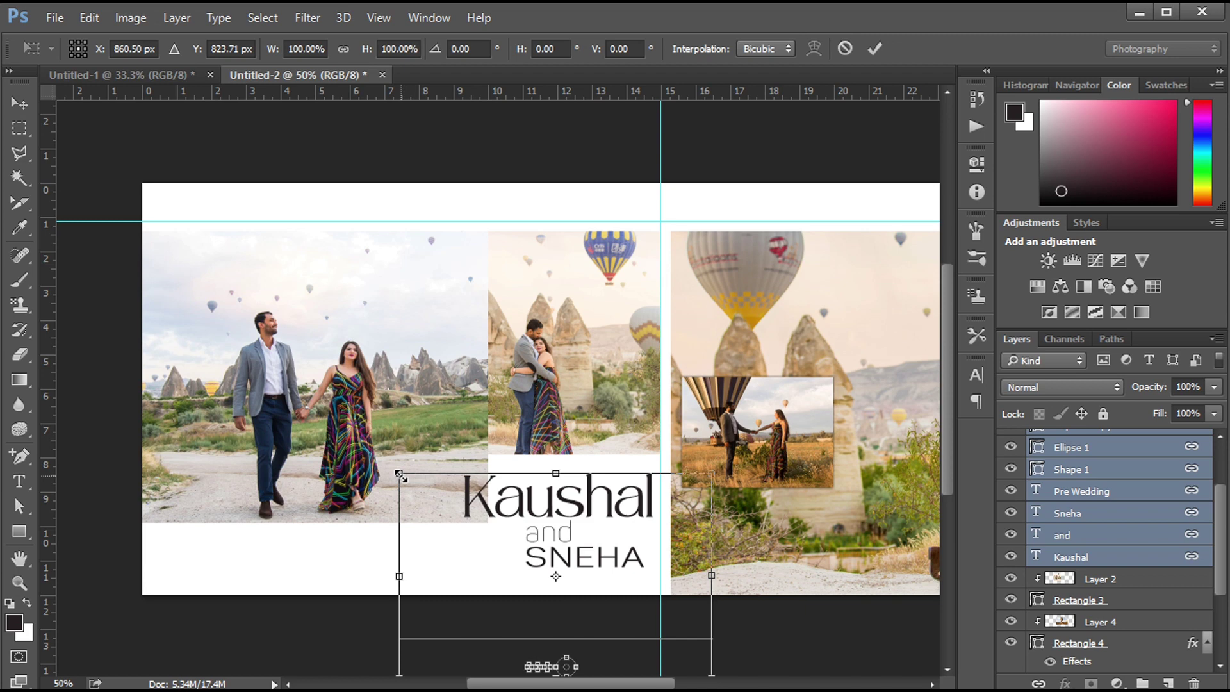
pyautogui.moveTo(398, 473); pyautogui.dragTo(453, 508)
pyautogui.moveTo(554, 541); pyautogui.dragTo(566, 486)
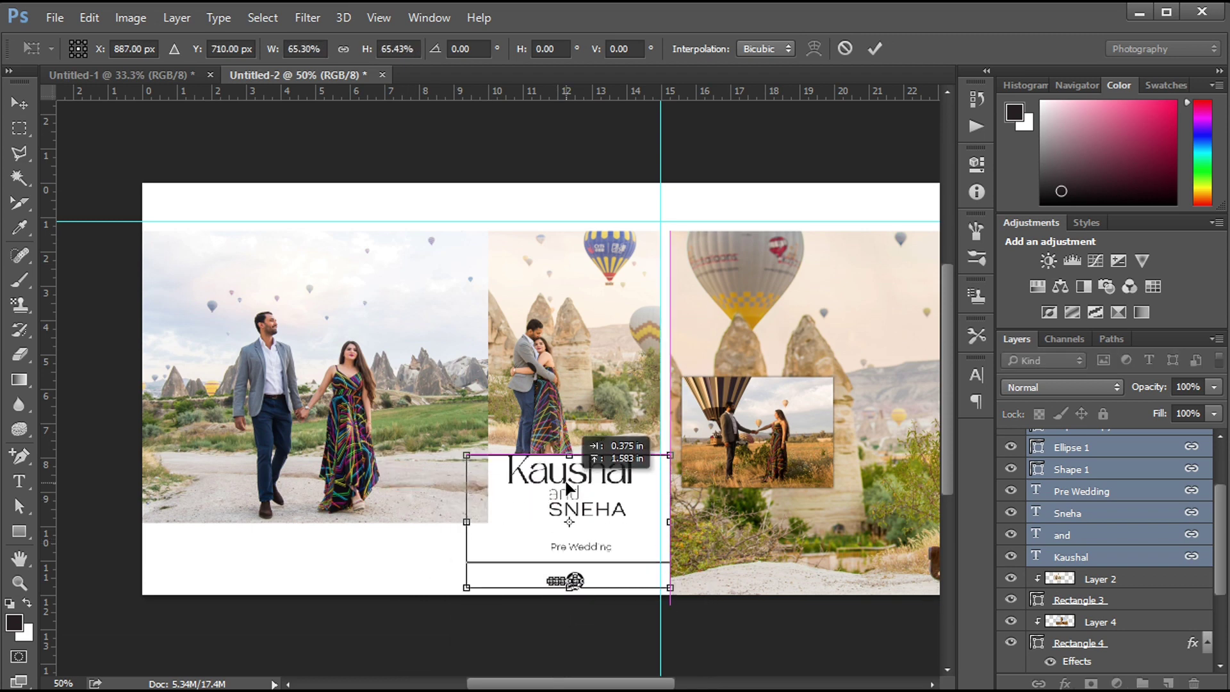
pyautogui.press('Return')
pyautogui.hotkey('shift', 'Down')
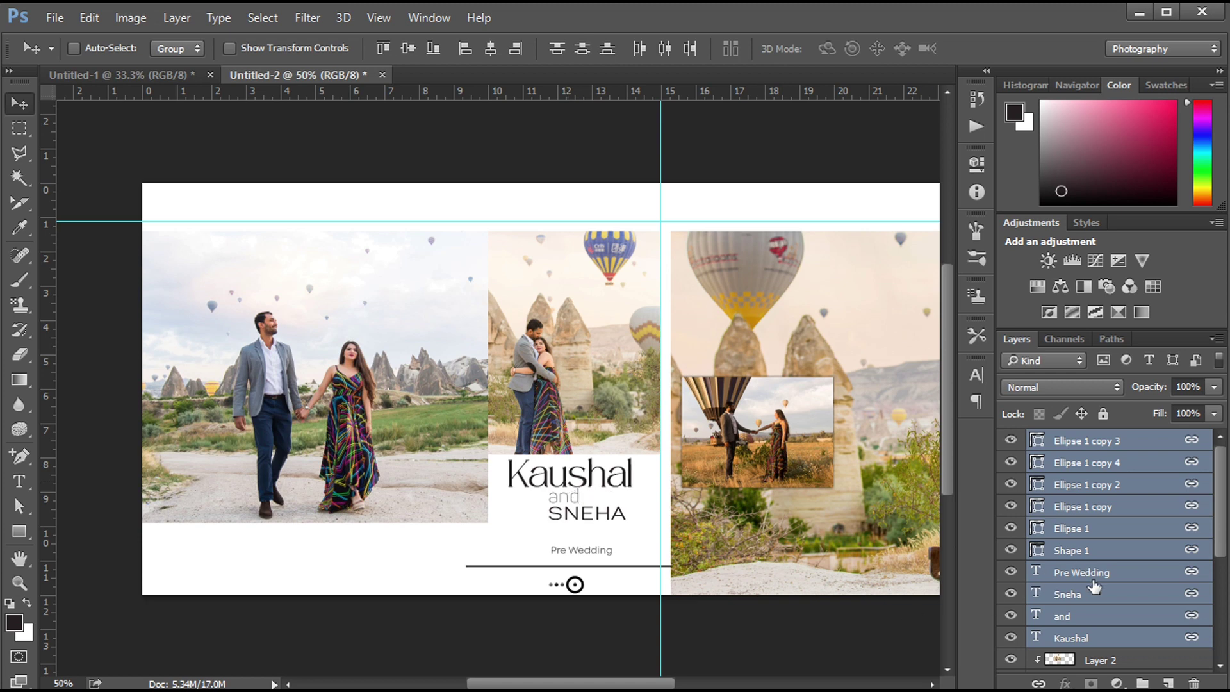
# Shrink the title text and its line slightly, and nudge them up and right between the photo edges.
pyautogui.click(1070, 637)
pyautogui.hotkey('ctrl', 't')
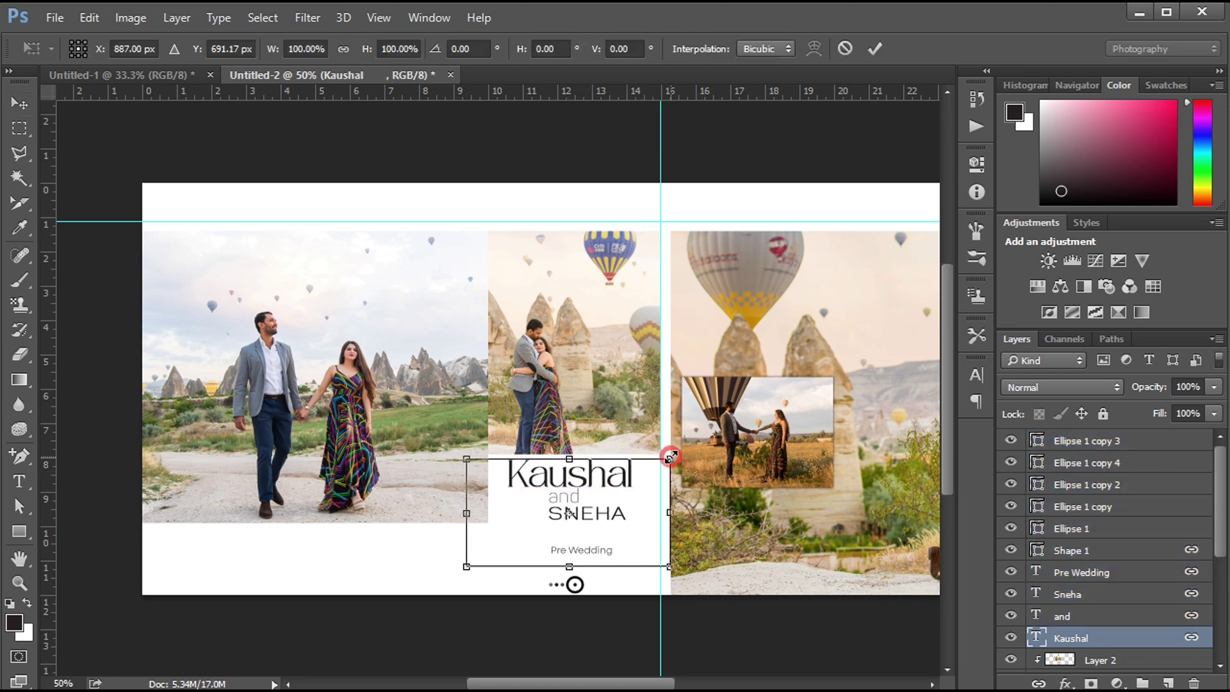
pyautogui.moveTo(666, 466); pyautogui.dragTo(661, 466)
pyautogui.press('Return')
pyautogui.press('Up')
pyautogui.press('Up')
pyautogui.press('Up')
pyautogui.press('Up')
pyautogui.press('Up')
pyautogui.press('Up')
pyautogui.press('Up')
pyautogui.press('Up')
pyautogui.press('Up')
pyautogui.press('Up')
pyautogui.press('Up')
pyautogui.press('Up')
pyautogui.press('Up')
pyautogui.press('Up')
pyautogui.press('Up')
pyautogui.press('Up')
pyautogui.press('Up')
pyautogui.press('Up')
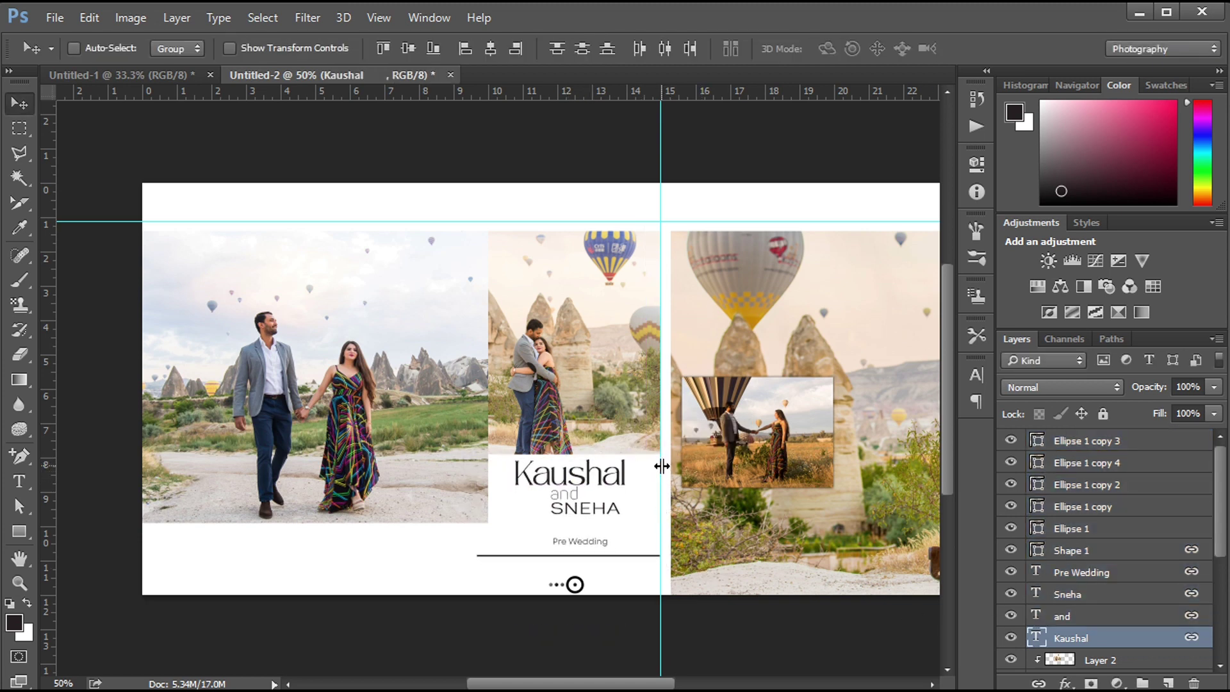
pyautogui.press('Right')
pyautogui.press('Right')
pyautogui.press('Right')
pyautogui.press('Right')
pyautogui.press('Right')
pyautogui.press('Right')
pyautogui.press('Right')
pyautogui.press('Right')
pyautogui.press('Right')
pyautogui.press('Right')
pyautogui.press('Right')
pyautogui.press('Right')
pyautogui.press('Right')
pyautogui.press('Right')
pyautogui.press('Right')
pyautogui.press('Right')
pyautogui.press('Right')
pyautogui.press('Right')
pyautogui.press('Right')
pyautogui.press('Right')
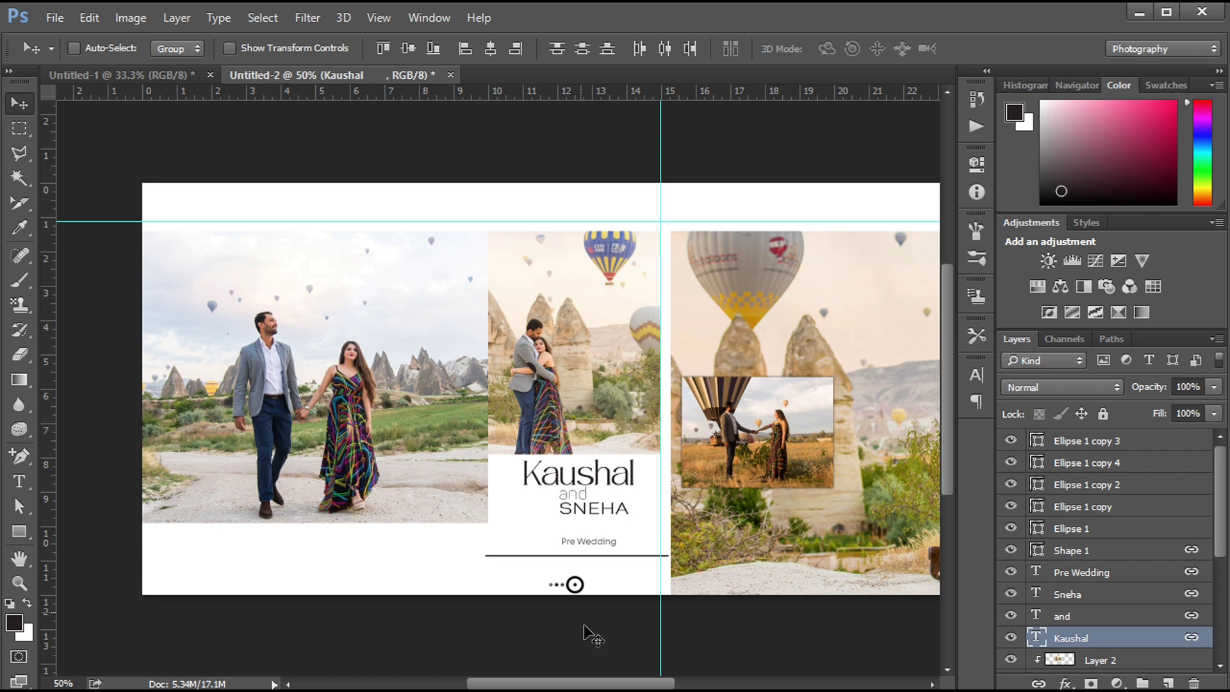
# Move the dots-and-circle ornament just below the title line and lower the opacity of its ellipse layers to 73%.
pyautogui.moveTo(574, 584); pyautogui.dragTo(600, 563)
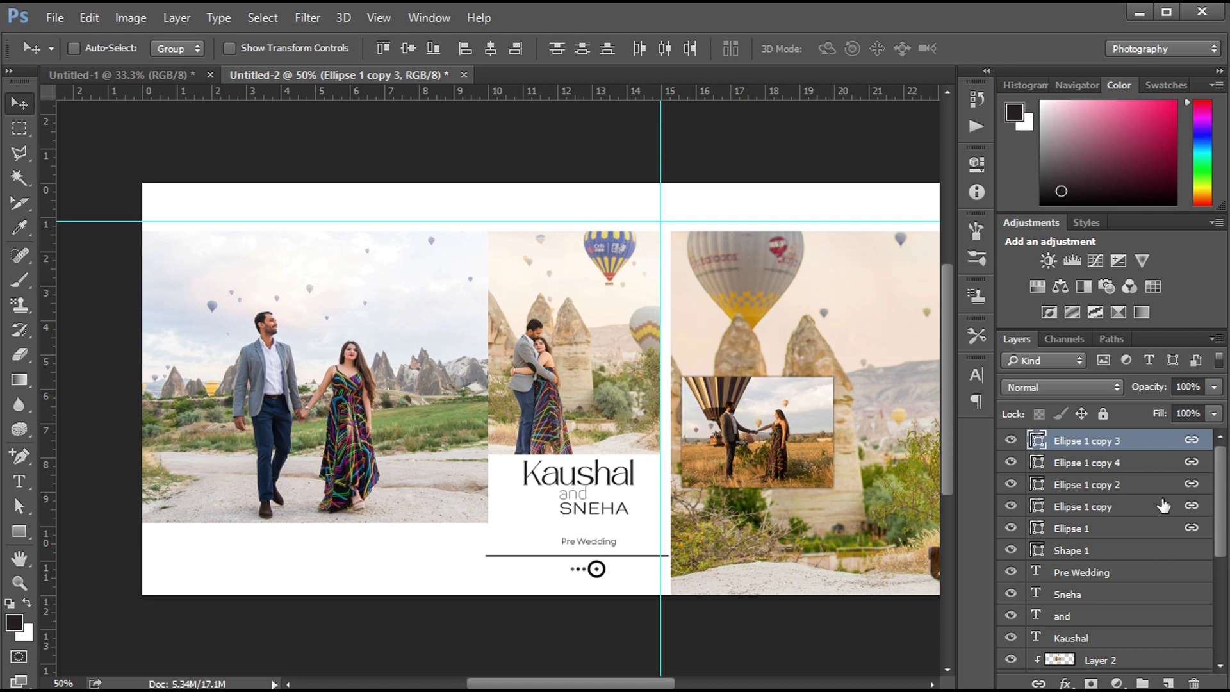
pyautogui.keyDown('shift'); pyautogui.click(1104, 530); pyautogui.keyUp('shift')
pyautogui.moveTo(1152, 388)
pyautogui.mouseDown()
pyautogui.moveTo(1127, 392)
pyautogui.moveTo(1139, 398)
pyautogui.mouseUp()
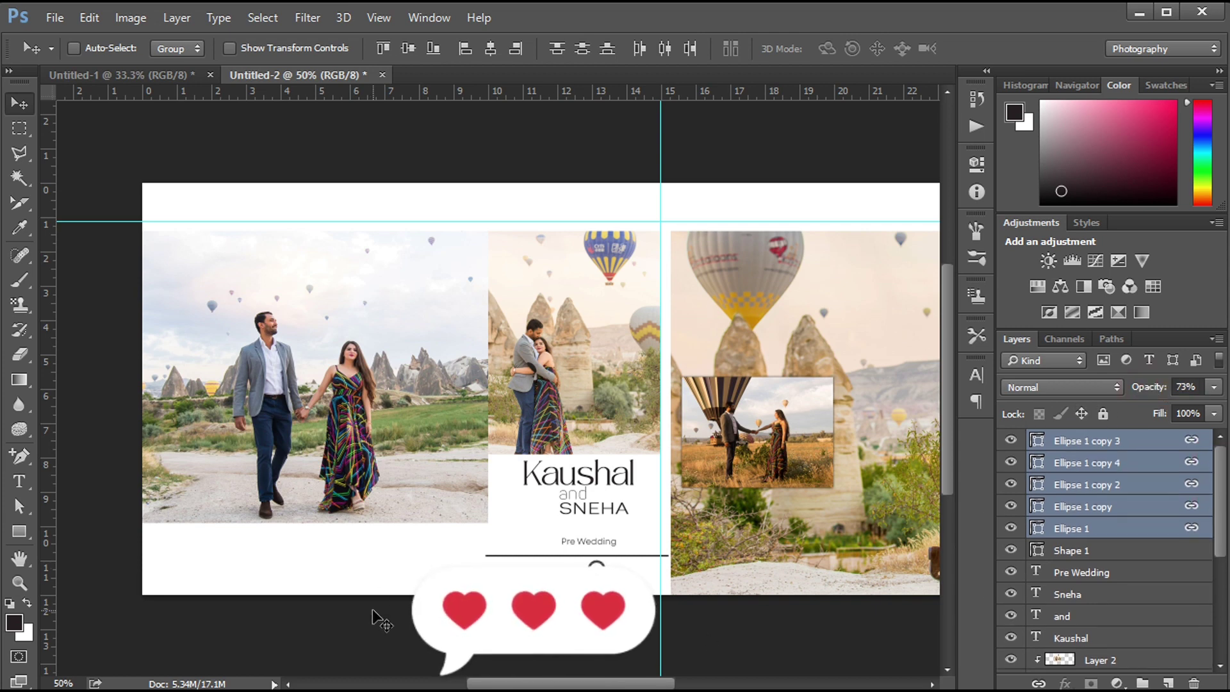
# Copy the italic names row with the boxed "and" from Untitled-1 into the spread and scale it down below the walking couple's photo.
pyautogui.click(125, 78)
pyautogui.moveTo(235, 300); pyautogui.dragTo(352, 552)
pyautogui.hotkey('ctrl', 't')
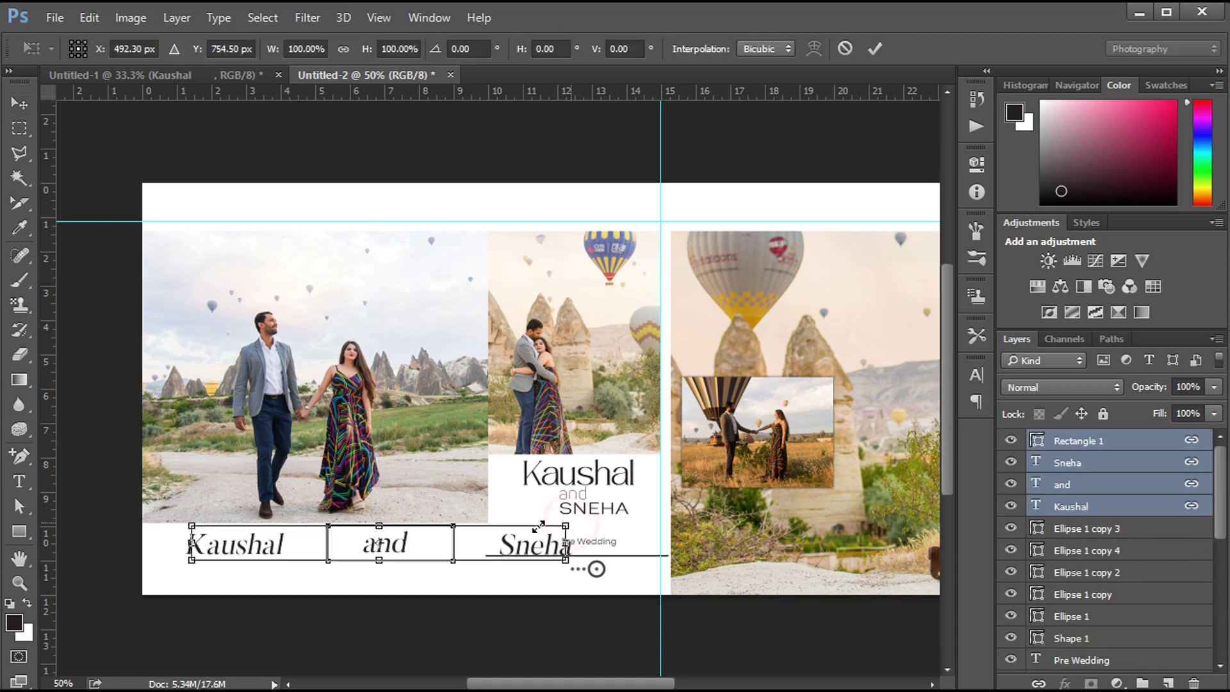
pyautogui.moveTo(538, 526); pyautogui.dragTo(472, 528)
pyautogui.press('Return')
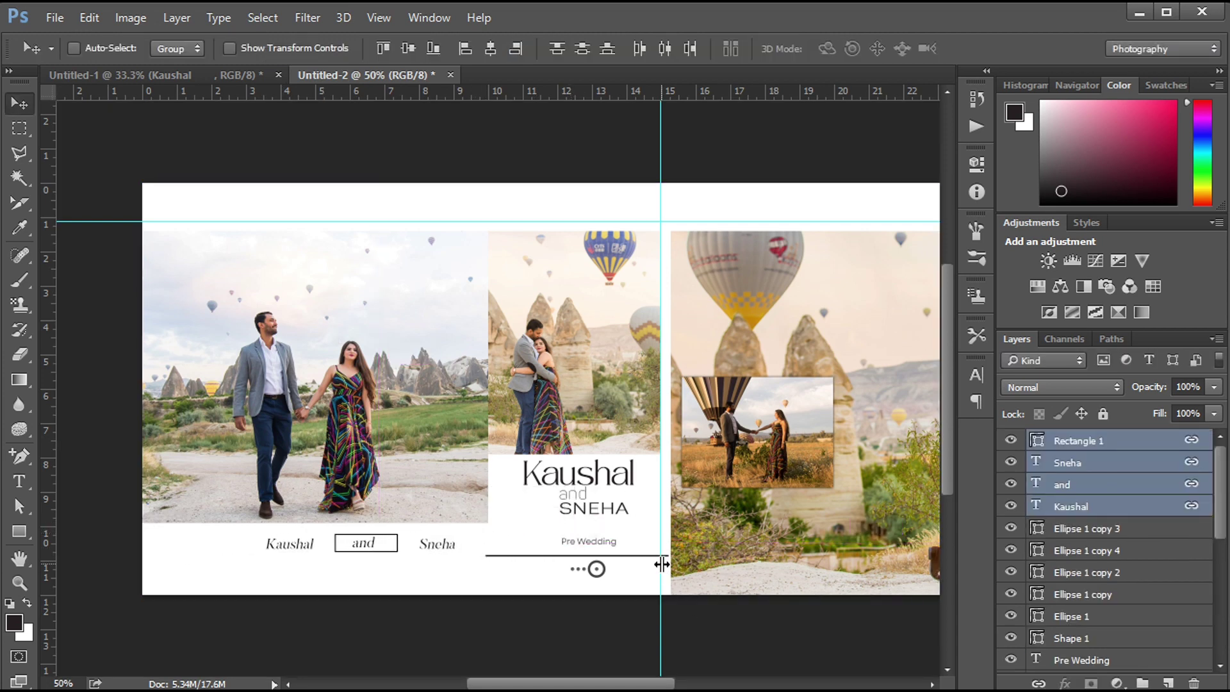
# Shift the italic names row left to about 1.125 in from the page's left edge.
pyautogui.hotkey('shift', 'Left')
pyautogui.hotkey('shift', 'Left')
pyautogui.hotkey('shift', 'Left')
pyautogui.hotkey('shift', 'Left')
pyautogui.hotkey('shift', 'Left')
pyautogui.hotkey('shift', 'Left')
pyautogui.hotkey('shift', 'Left')
pyautogui.hotkey('shift', 'Left')
pyautogui.hotkey('shift', 'Left')
pyautogui.hotkey('shift', 'Left')
pyautogui.hotkey('shift', 'Left')
pyautogui.hotkey('shift', 'Left')
pyautogui.hotkey('shift', 'Left')
pyautogui.hotkey('shift', 'Left')
pyautogui.hotkey('shift', 'Left')
pyautogui.hotkey('shift', 'Left')
pyautogui.hotkey('shift', 'Left')
pyautogui.hotkey('shift', 'Left')
pyautogui.hotkey('shift', 'Left')
pyautogui.hotkey('shift', 'Left')
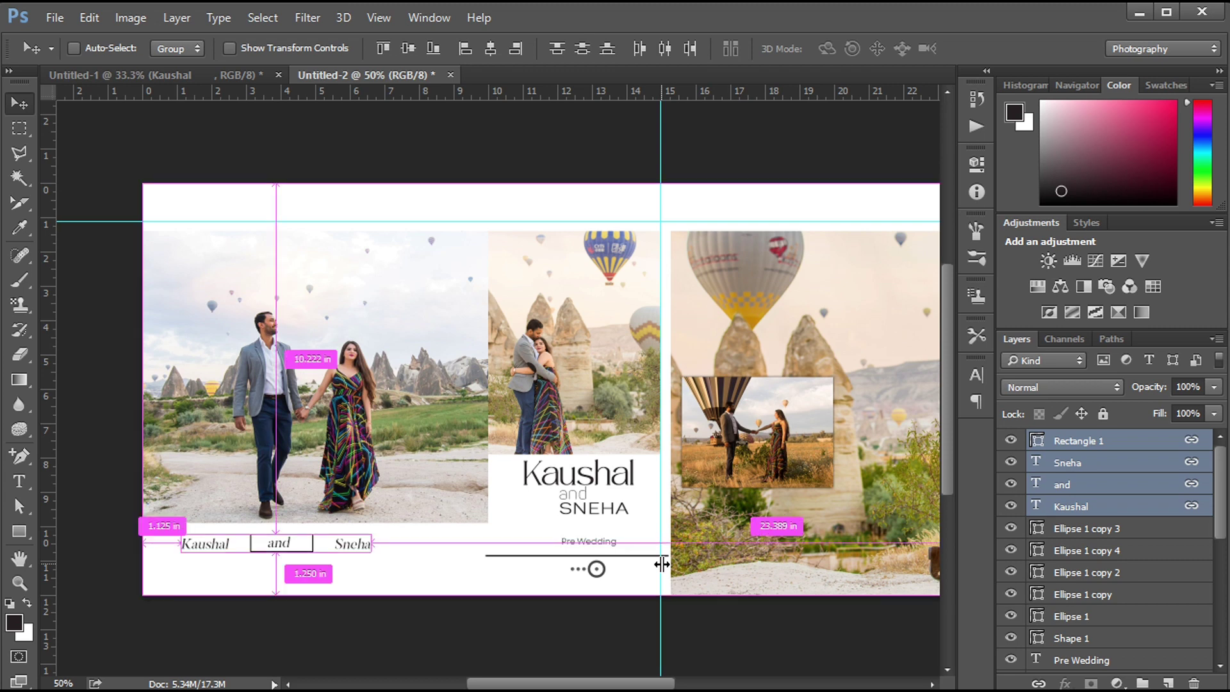
# Shrink the italic names row slightly and nudge it down in the white strip below the walking couple's photo.
pyautogui.hotkey('ctrl', 't')
pyautogui.moveTo(371, 534); pyautogui.dragTo(359, 536)
pyautogui.press('Return')
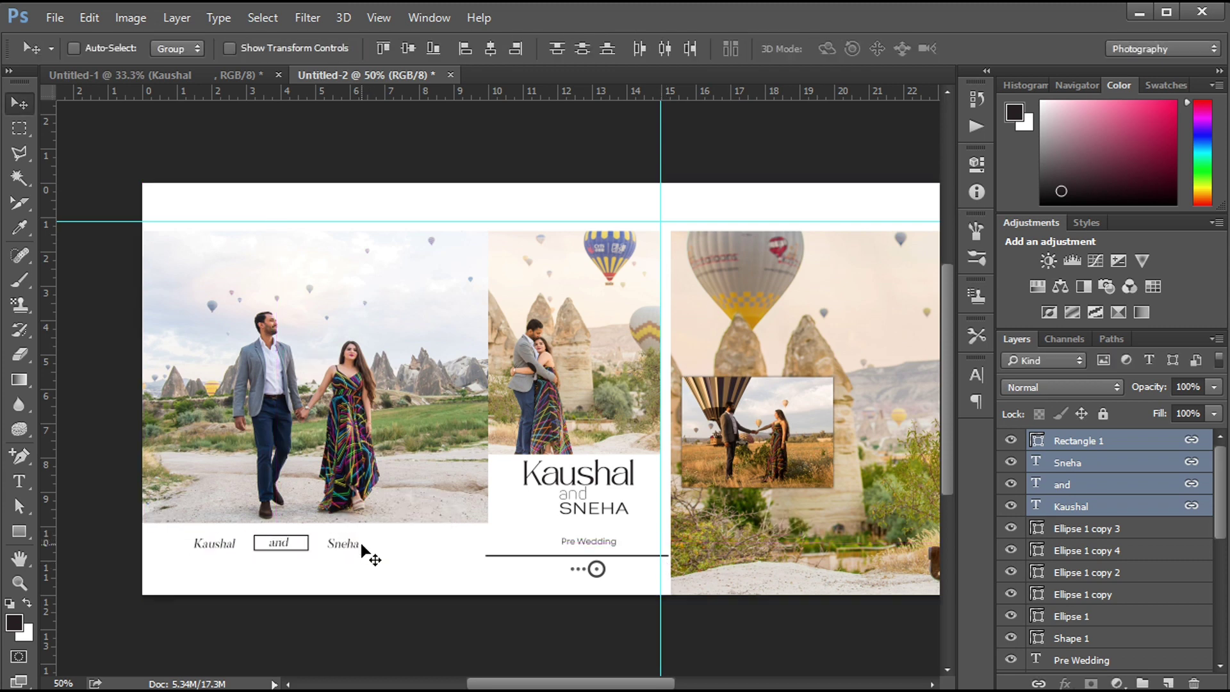
pyautogui.press('Down')
pyautogui.press('Down')
pyautogui.press('Down')
pyautogui.press('Down')
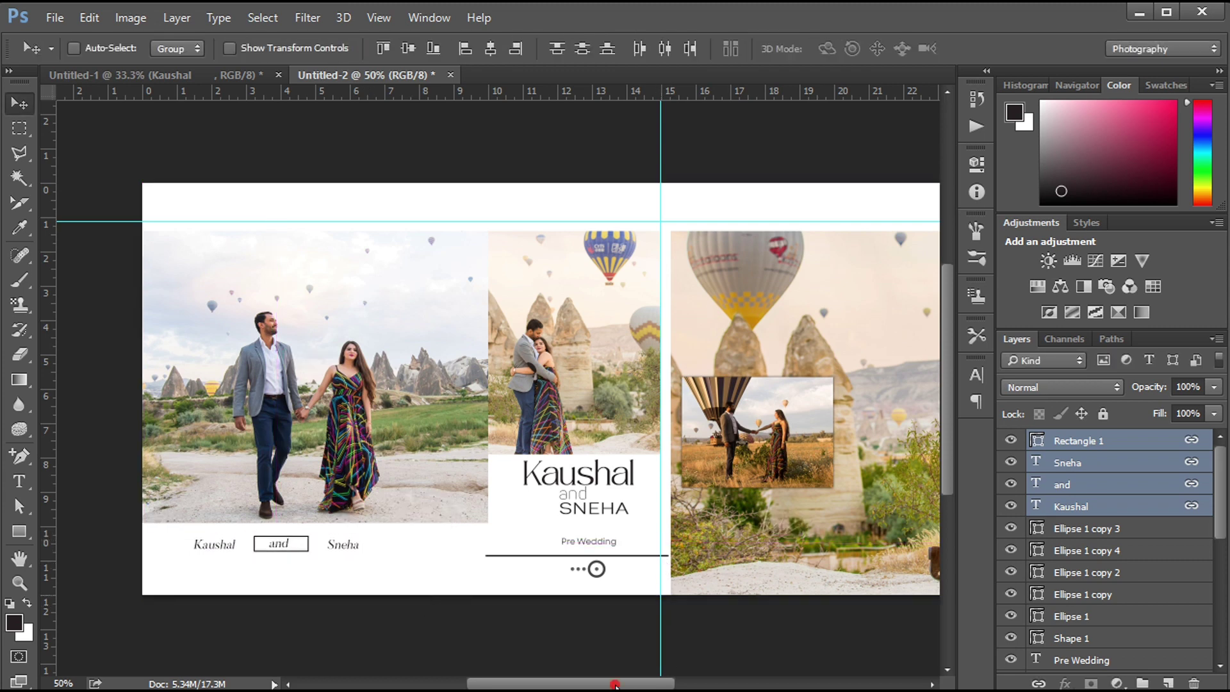
pyautogui.moveTo(615, 684); pyautogui.dragTo(666, 686)
pyautogui.click(19, 531)
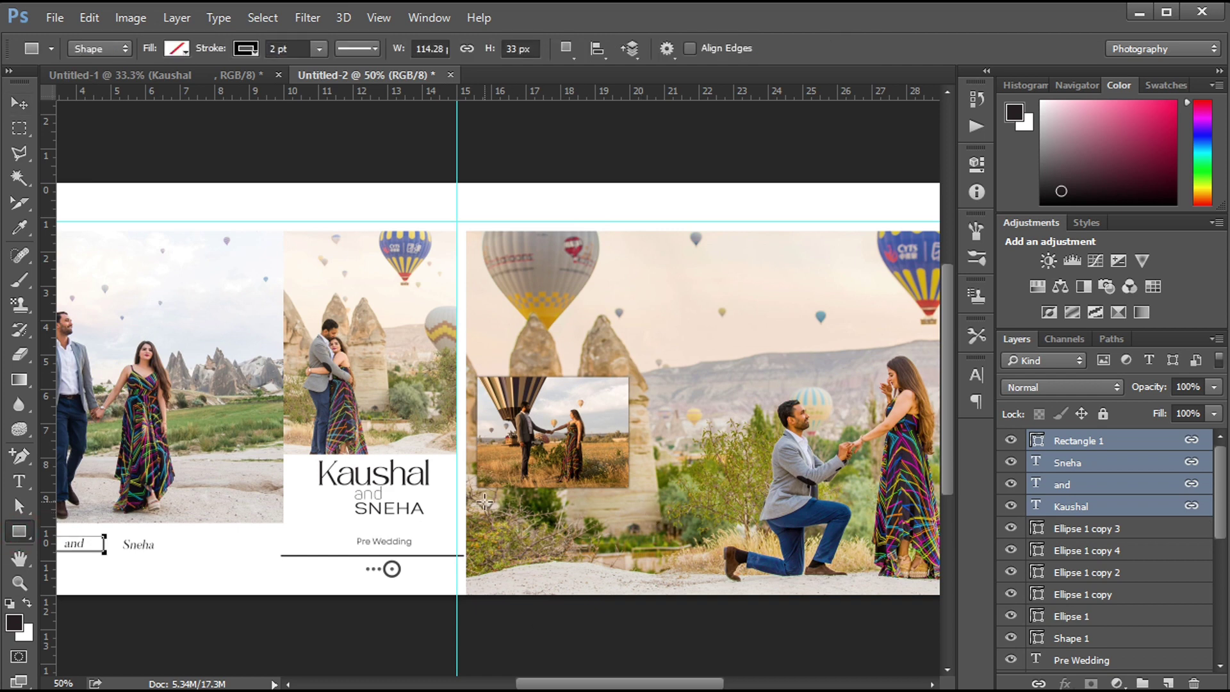
pyautogui.hotkey('ctrl', '+')
pyautogui.moveTo(474, 523); pyautogui.dragTo(678, 563)
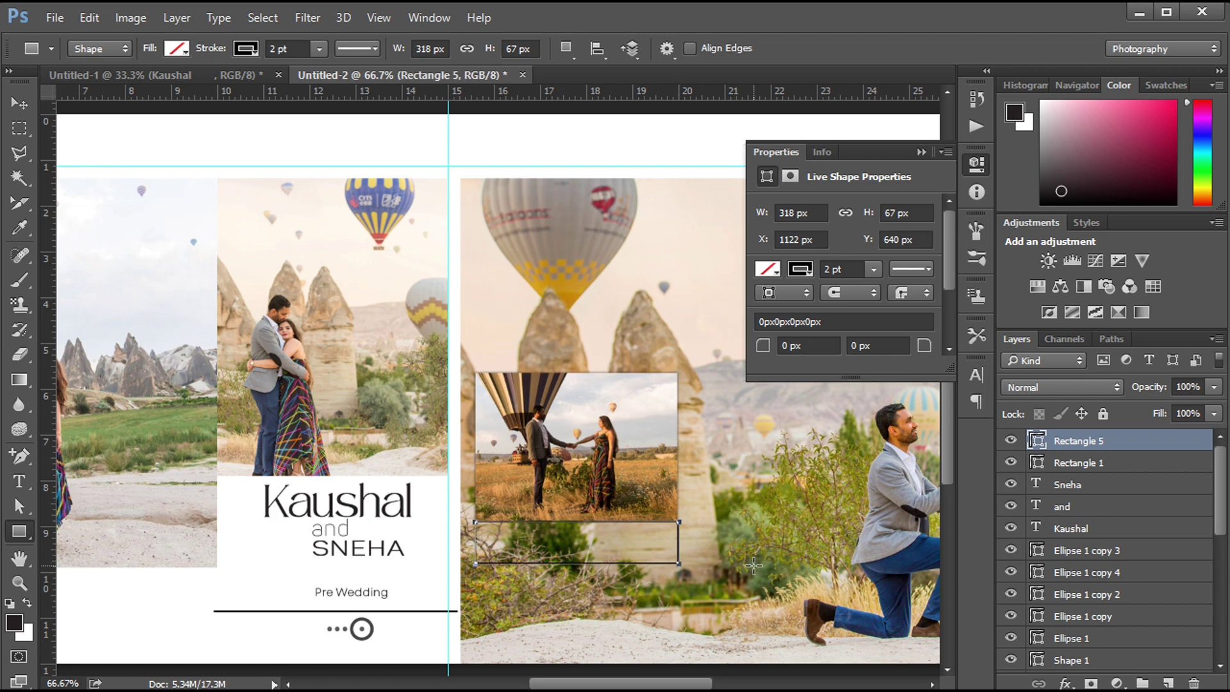
pyautogui.hotkey('ctrl', 'z')
pyautogui.click(922, 152)
# Squash the Rectangle 4 shape behind the small inset photo to 50% height and move it directly below the photo.
pyautogui.keyDown('ctrl'); pyautogui.click(631, 456); pyautogui.keyUp('ctrl')
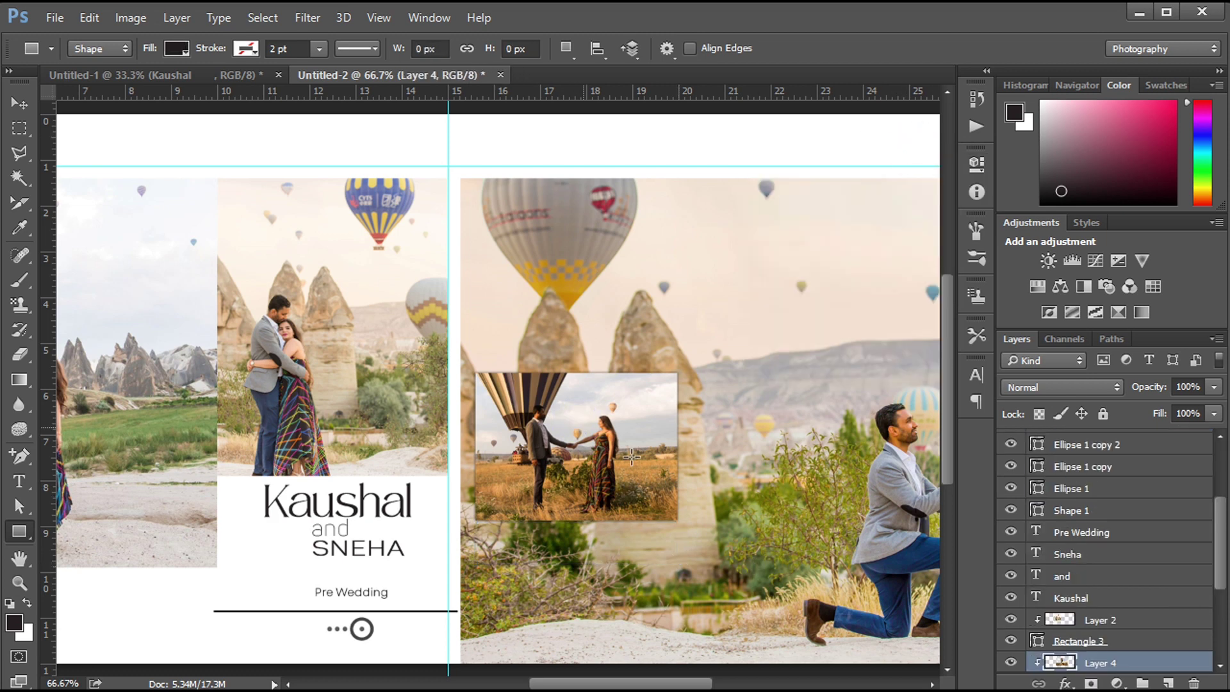
pyautogui.scroll(-3, 1102, 545)
pyautogui.click(1081, 593)
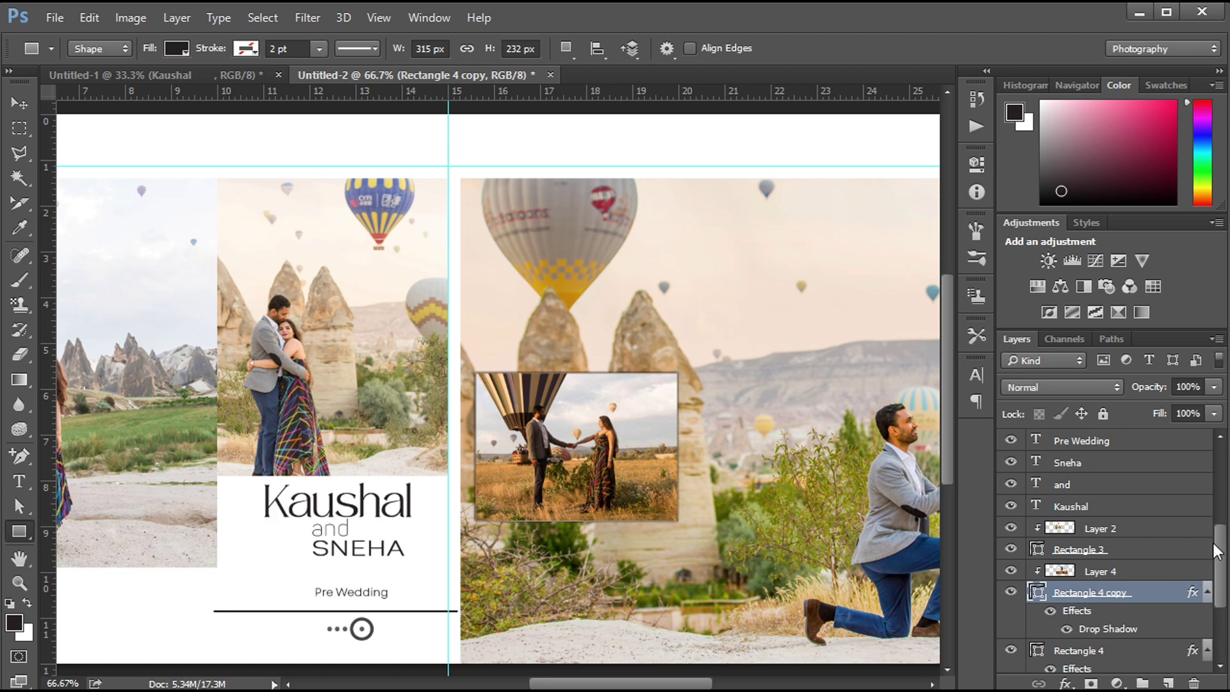
pyautogui.scroll(-1, 1217, 551)
pyautogui.click(1087, 617)
pyautogui.hotkey('ctrl', 't')
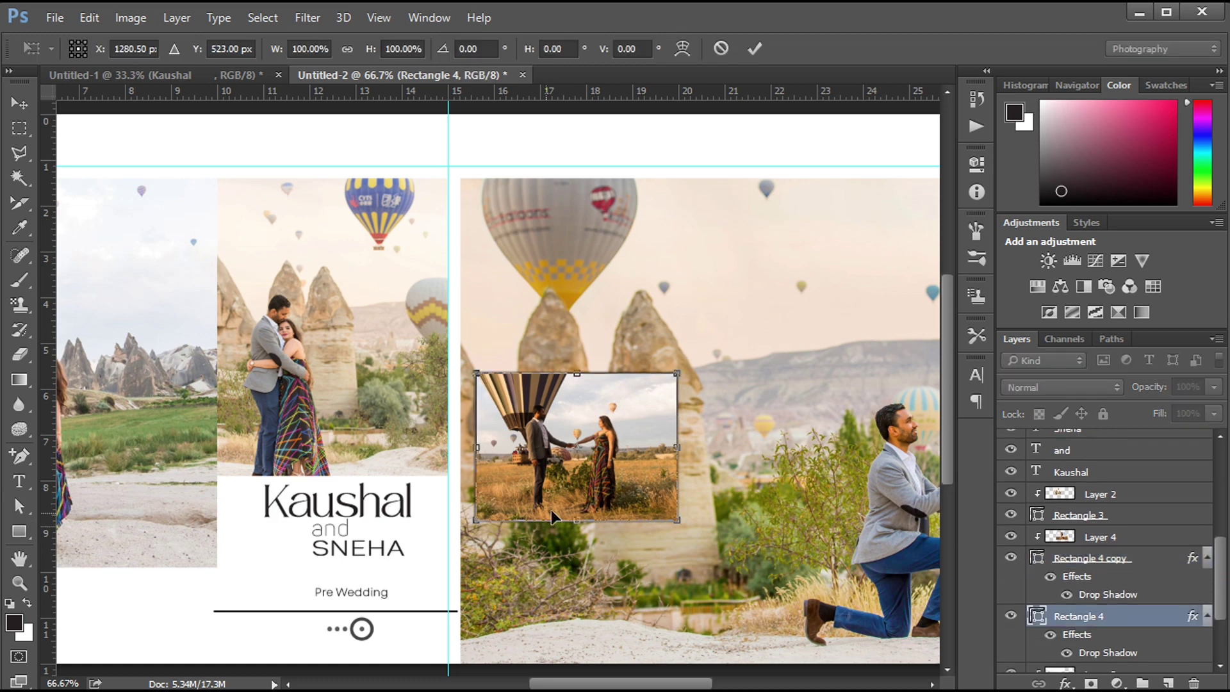
pyautogui.moveTo(577, 374); pyautogui.dragTo(577, 447)
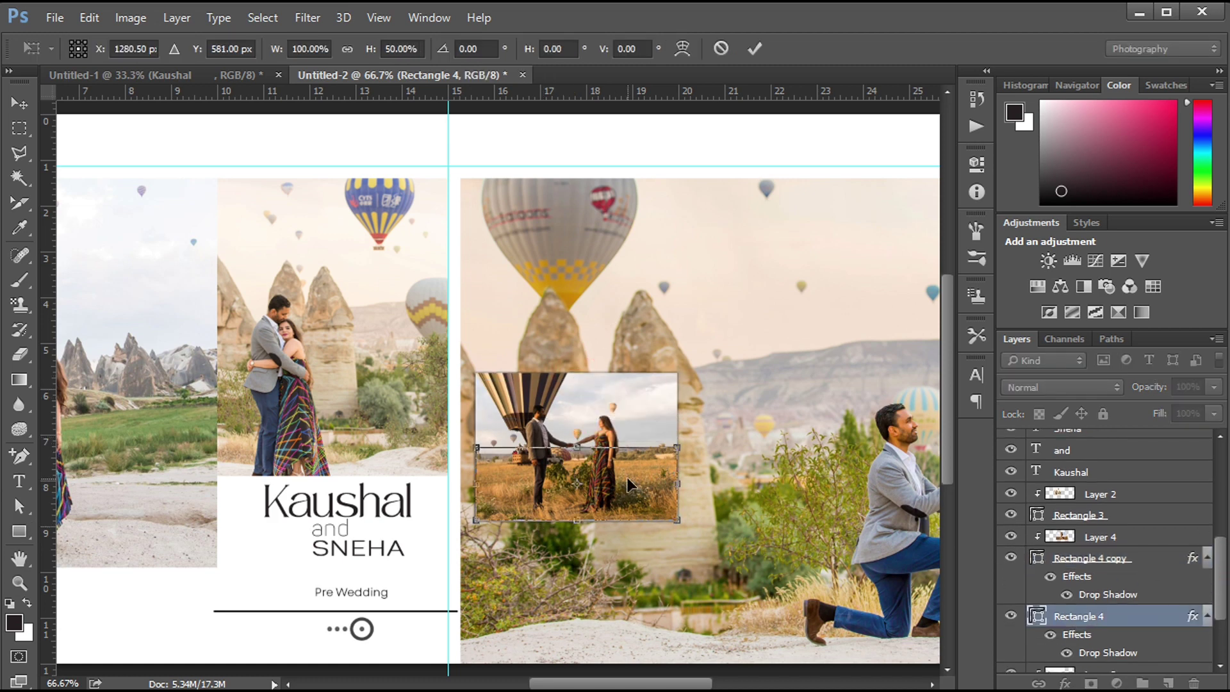
pyautogui.moveTo(629, 478); pyautogui.dragTo(629, 549)
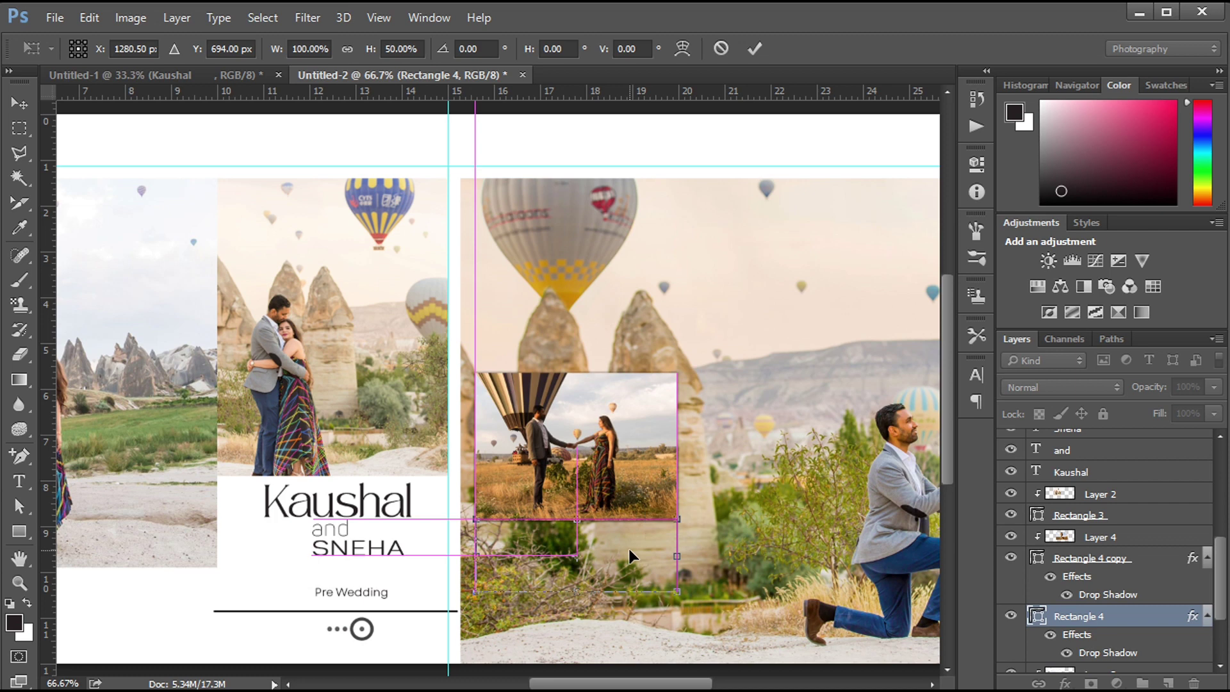
pyautogui.click(20, 531)
pyautogui.click(564, 290)
# Change the fill of the rectangle below the inset photo to white.
pyautogui.click(177, 48)
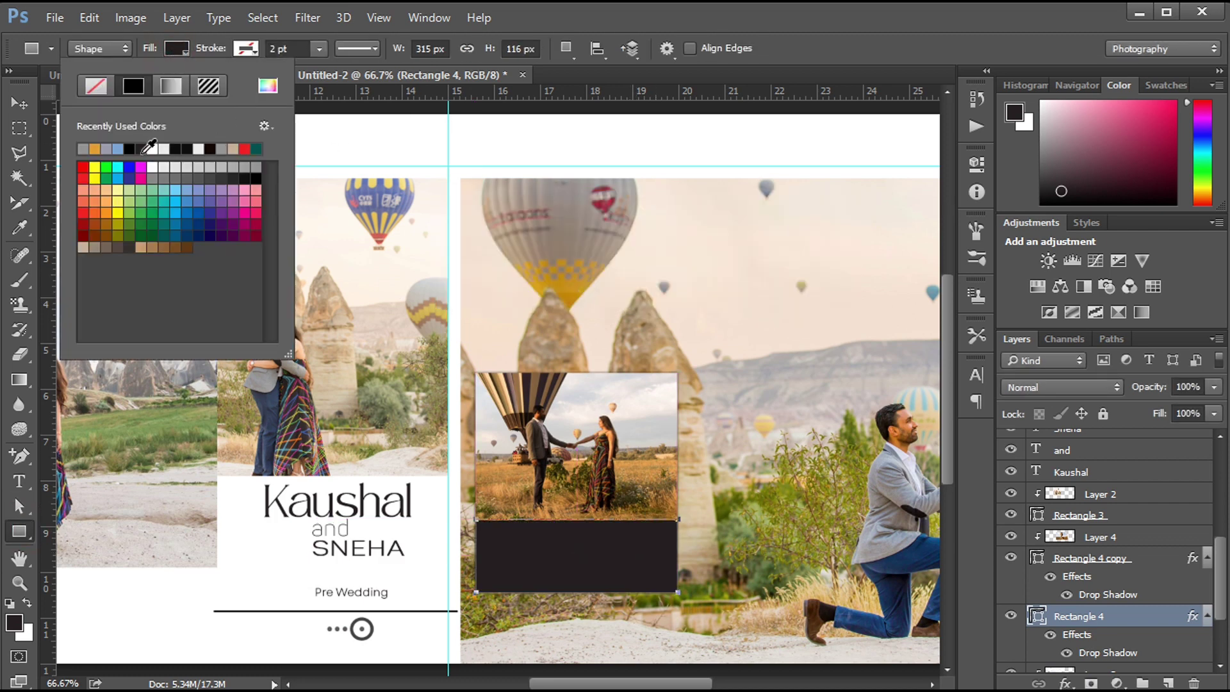
pyautogui.click(156, 150)
pyautogui.press('Return')
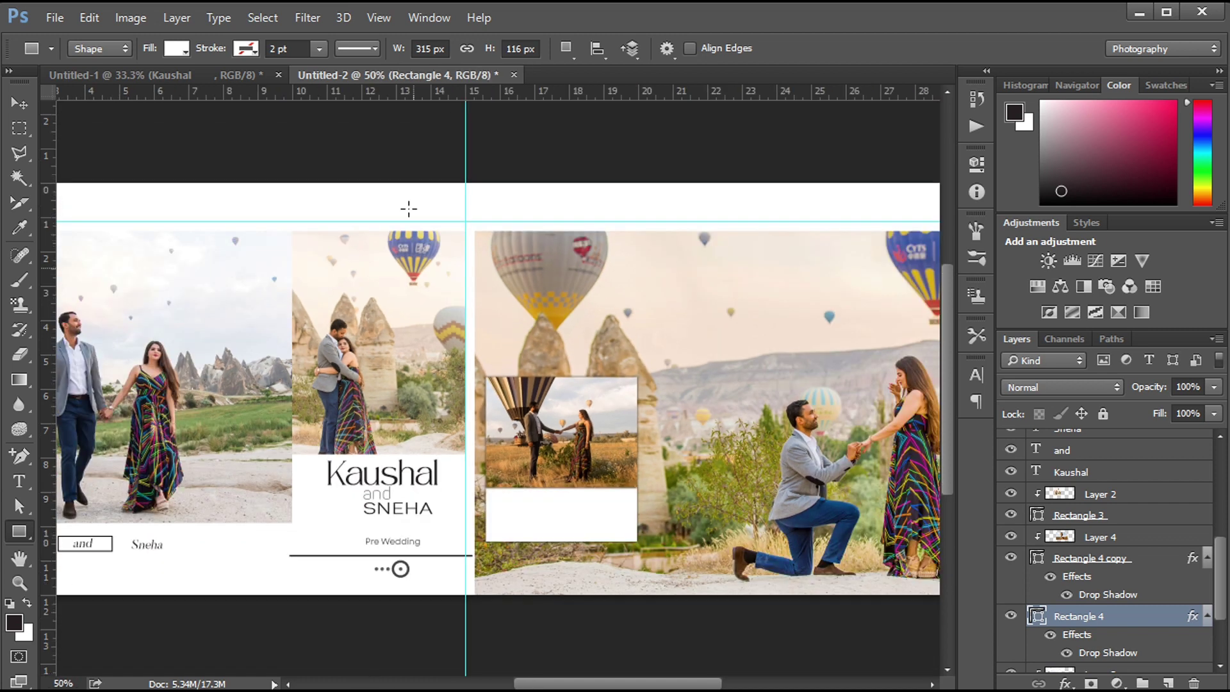
# Copy the "Best Day Ever" text block with its names and quote from Untitled-1 onto the white box below the inset photo.
pyautogui.hotkey('ctrl', 'Tab')
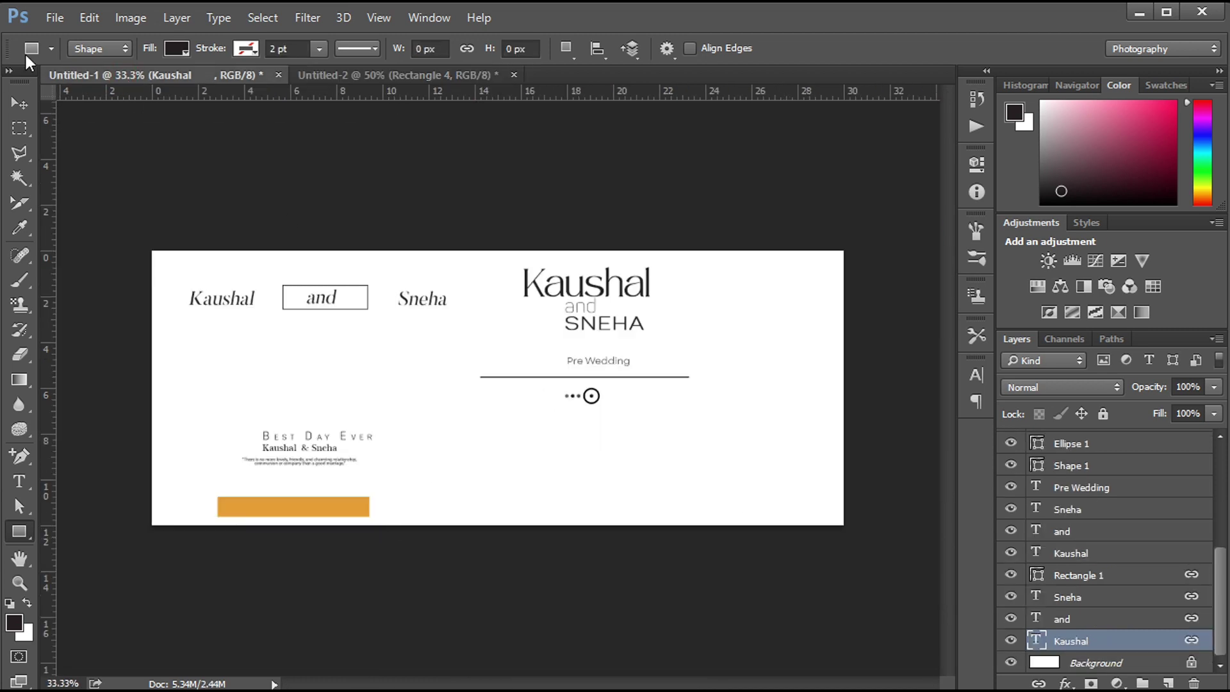
pyautogui.press('v')
pyautogui.moveTo(307, 436); pyautogui.dragTo(623, 514)
pyautogui.hotkey('ctrl', 't')
pyautogui.press('Return')
# Nudge the "Best Day Ever" text block up and slightly right inside the white box.
pyautogui.press('Up')
pyautogui.press('Up')
pyautogui.press('Up')
pyautogui.press('Up')
pyautogui.press('Up')
pyautogui.press('Up')
pyautogui.press('Up')
pyautogui.press('Up')
pyautogui.press('Up')
pyautogui.press('Up')
pyautogui.press('Up')
pyautogui.press('Up')
pyautogui.press('Up')
pyautogui.press('Up')
pyautogui.press('Up')
pyautogui.press('Up')
pyautogui.press('Up')
pyautogui.press('Up')
pyautogui.press('Up')
pyautogui.press('Up')
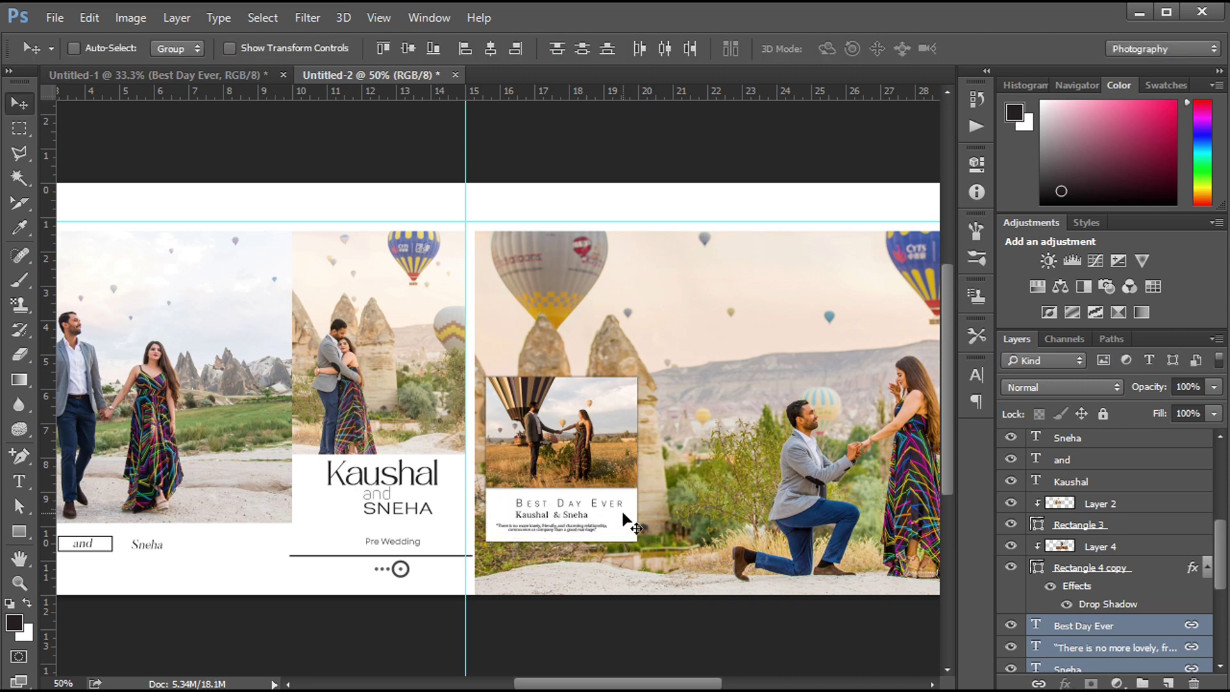
pyautogui.press('Up')
pyautogui.press('Up')
pyautogui.press('Up')
pyautogui.press('Up')
pyautogui.press('Up')
pyautogui.press('Up')
pyautogui.press('Up')
pyautogui.press('Up')
pyautogui.press('Up')
pyautogui.press('Up')
pyautogui.press('Up')
pyautogui.press('Up')
pyautogui.press('Right')
pyautogui.press('Right')
pyautogui.press('Right')
pyautogui.press('Right')
pyautogui.press('Right')
pyautogui.press('Right')
pyautogui.press('Right')
pyautogui.press('Right')
pyautogui.press('Right')
pyautogui.press('Right')
pyautogui.press('Right')
pyautogui.press('Right')
pyautogui.press('Right')
pyautogui.press('Right')
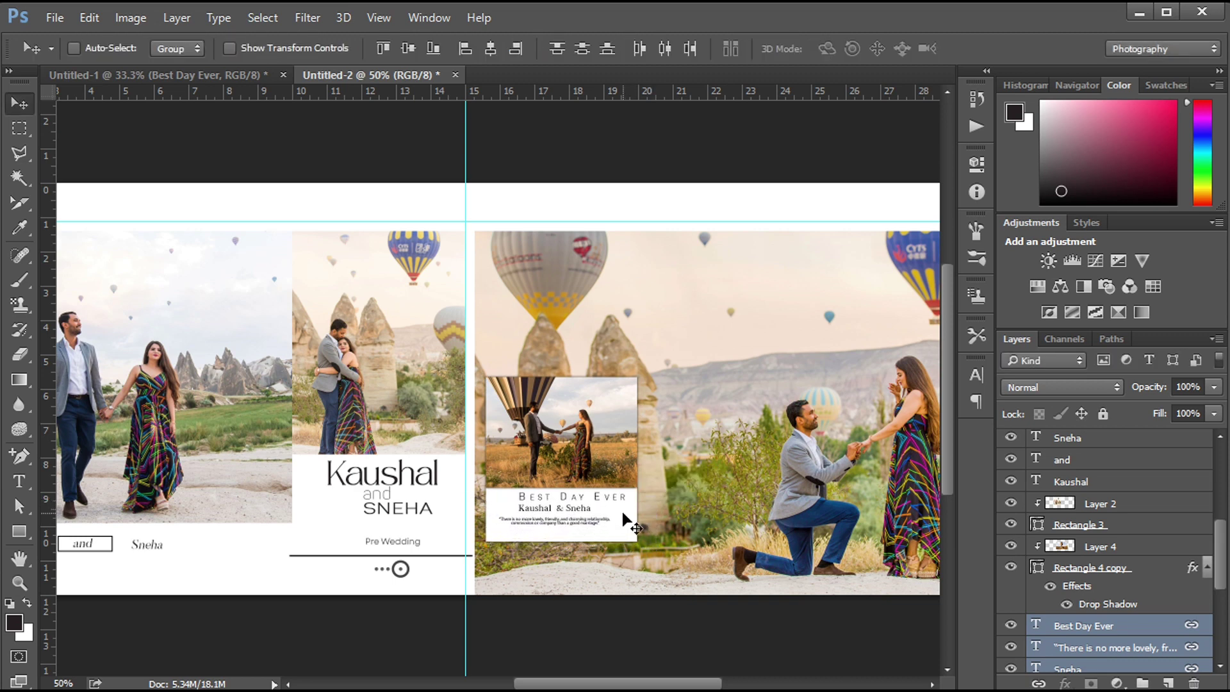
# Stretch the white Rectangle 4 box slightly downward by its lower edge.
pyautogui.scroll(-4, 1098, 563)
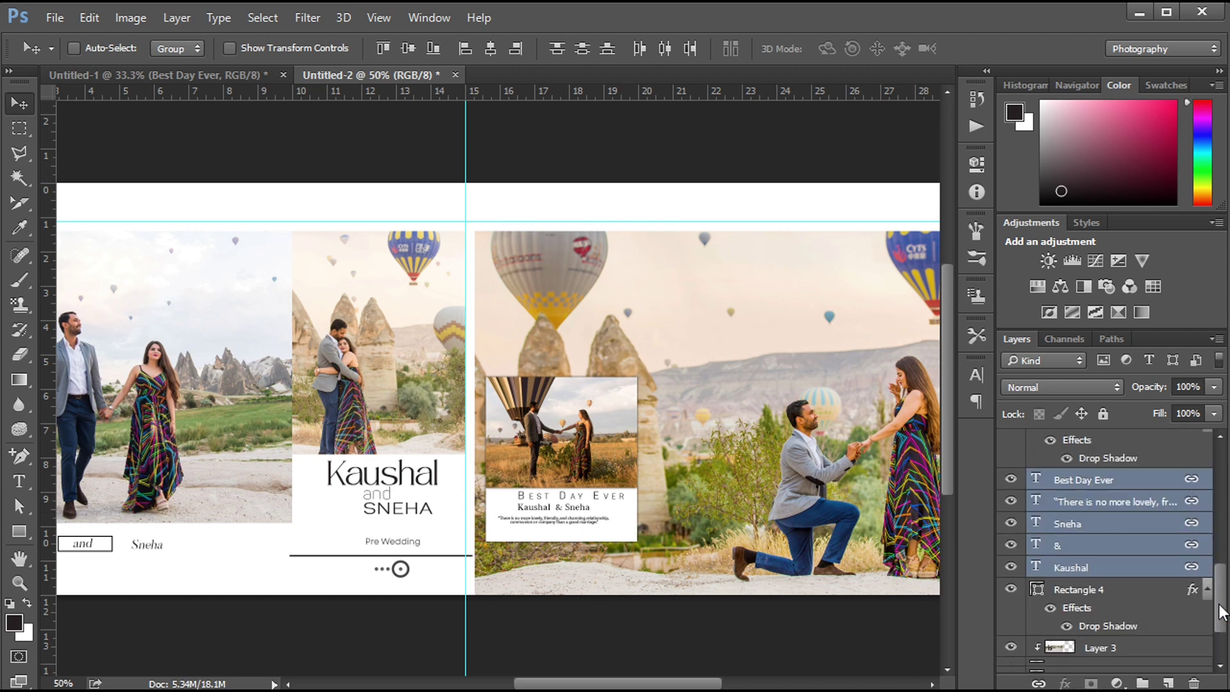
pyautogui.click(1098, 583)
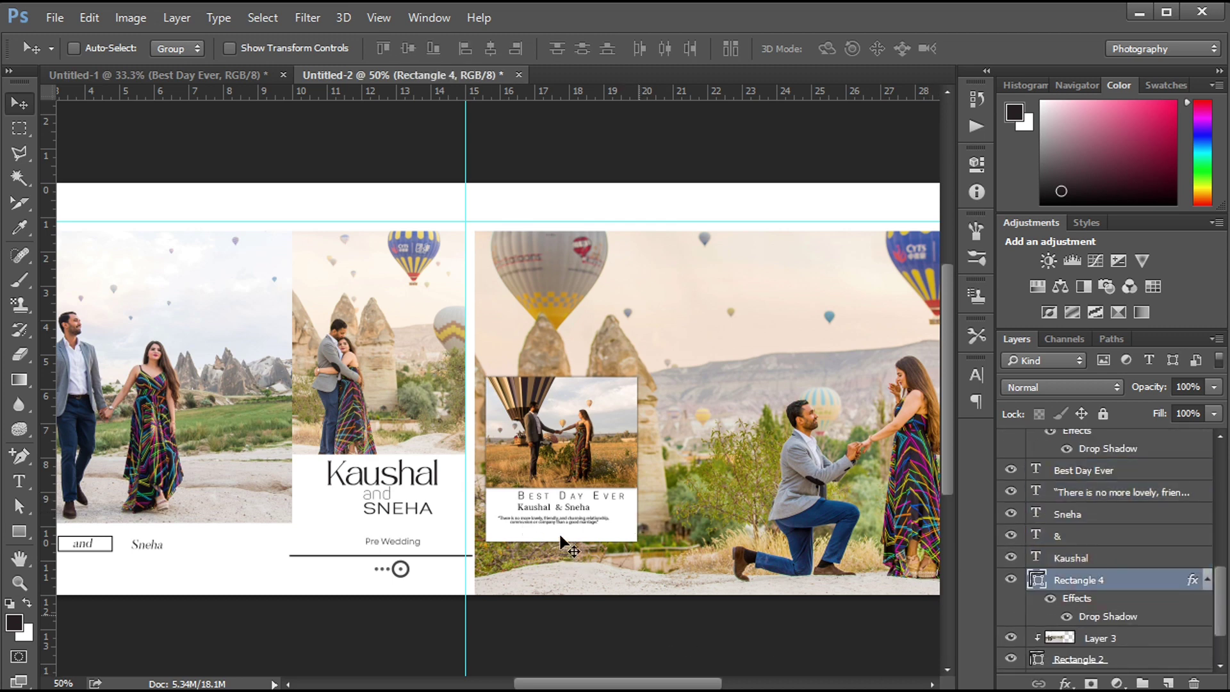
pyautogui.hotkey('ctrl', 't')
pyautogui.moveTo(561, 544); pyautogui.dragTo(561, 552)
pyautogui.press('Return')
# Copy the orange bar from Untitled-1 over the lower part of the white box and clip it to Rectangle 4.
pyautogui.click(207, 75)
pyautogui.moveTo(314, 509); pyautogui.dragTo(613, 563)
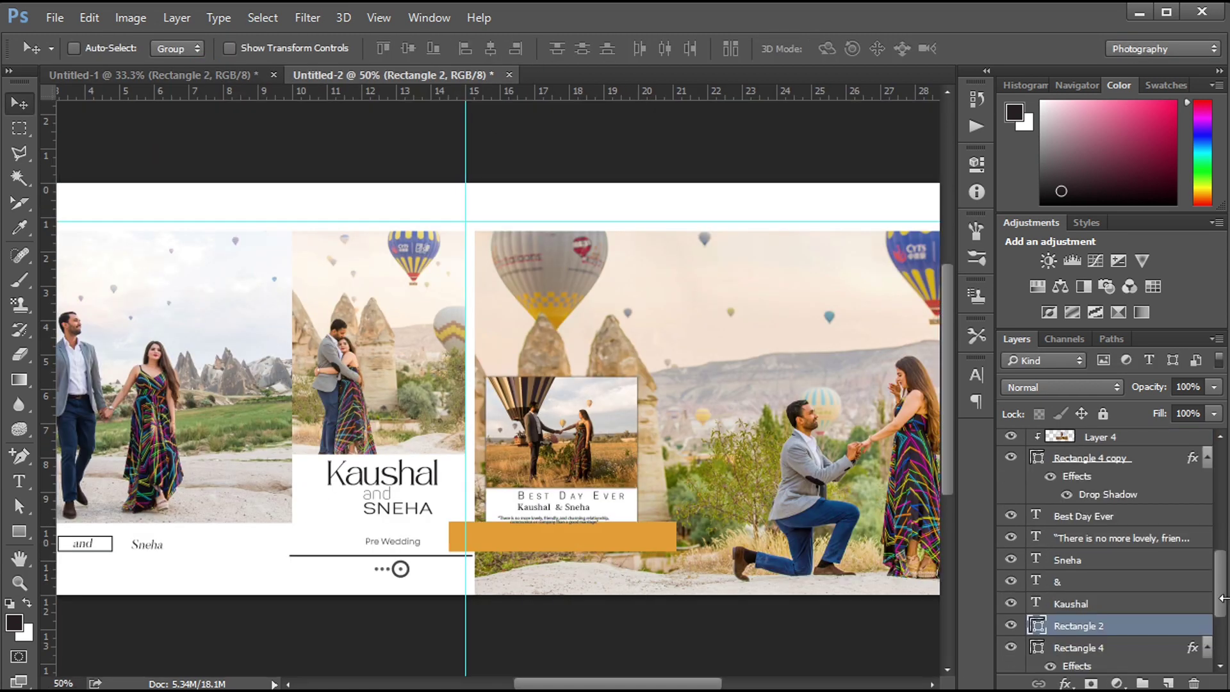
pyautogui.scroll(-3, 1099, 532)
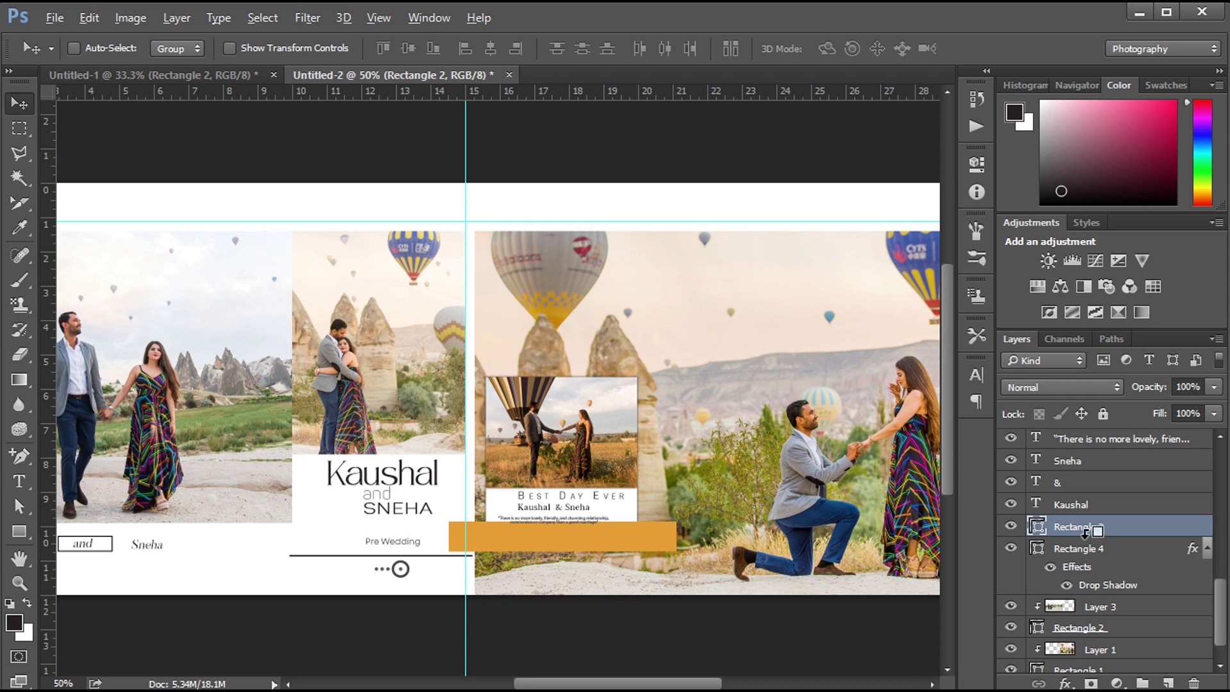
pyautogui.keyDown('alt'); pyautogui.click(1084, 532); pyautogui.keyUp('alt')
# Nudge the clipped orange bar down so it fills only the strip beneath the quote text.
pyautogui.press('Down')
pyautogui.press('Down')
pyautogui.press('Down')
pyautogui.press('Down')
pyautogui.press('Down')
pyautogui.press('Down')
pyautogui.press('Down')
pyautogui.press('Down')
pyautogui.press('Down')
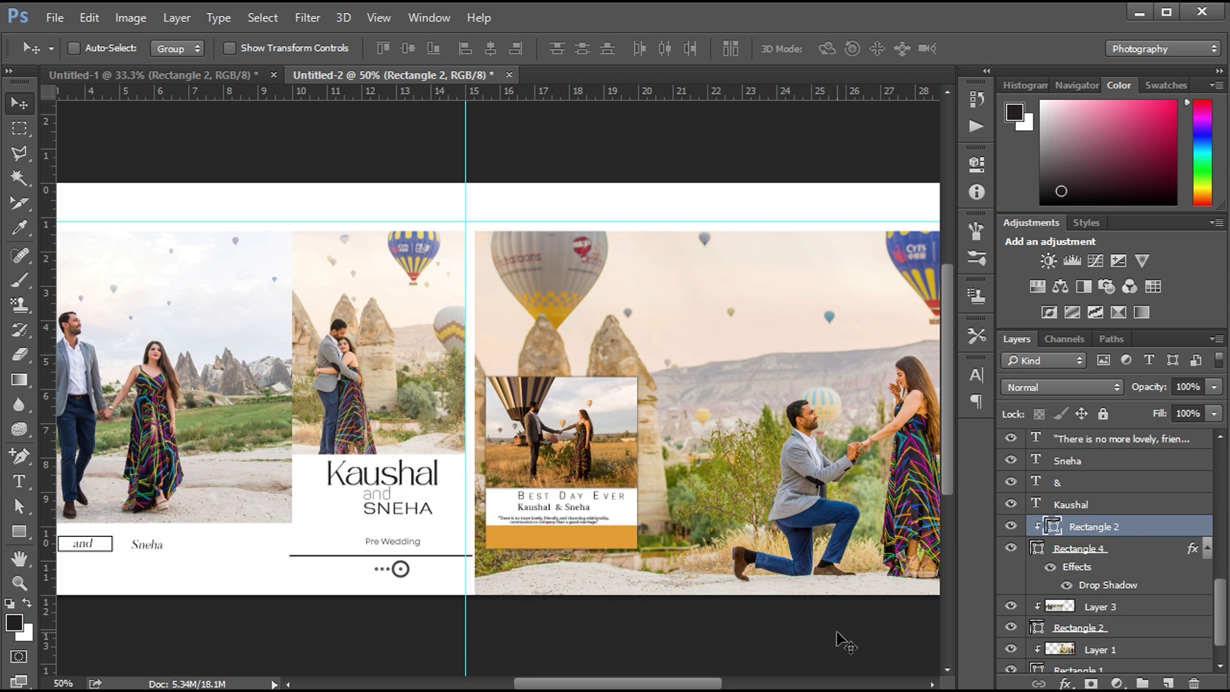
pyautogui.press('Up')
# Nudge the linked "Best Day Ever" text block up a little closer to the inset photo.
pyautogui.click(1095, 506)
pyautogui.press('Up')
pyautogui.press('Up')
pyautogui.press('Up')
pyautogui.press('Up')
pyautogui.press('Up')
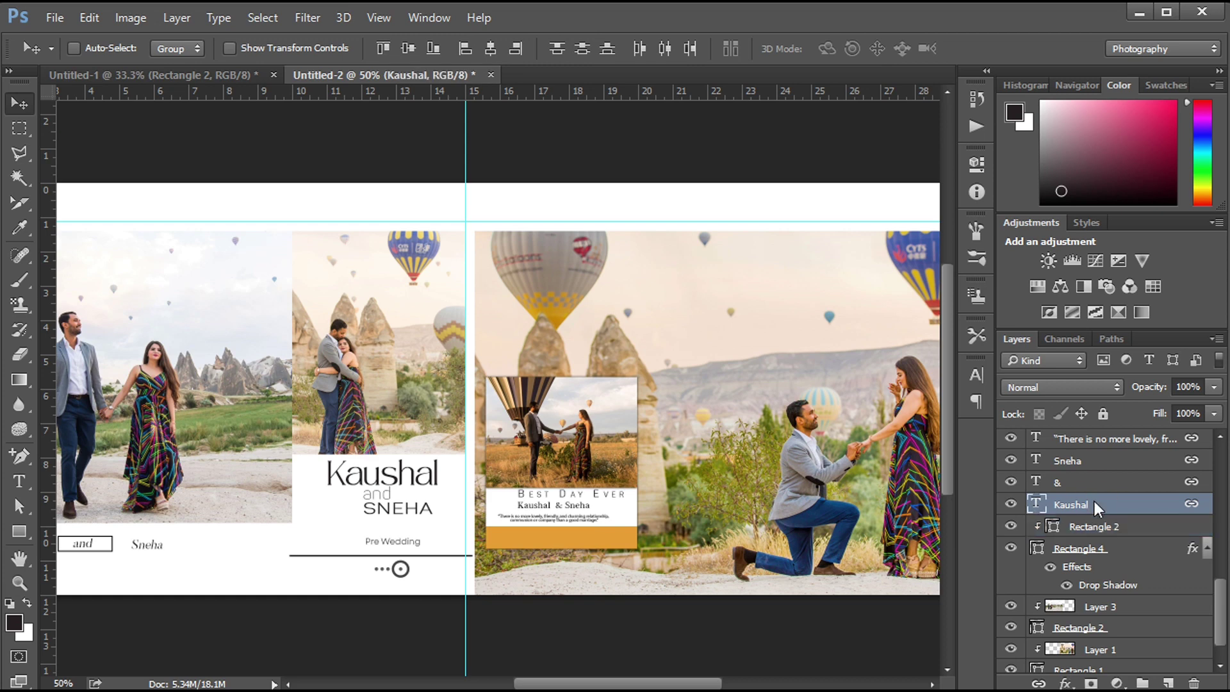
# Set the drop shadow opacity of the white Rectangle 4 box to 38%.
pyautogui.hotkey('ctrl', '-')
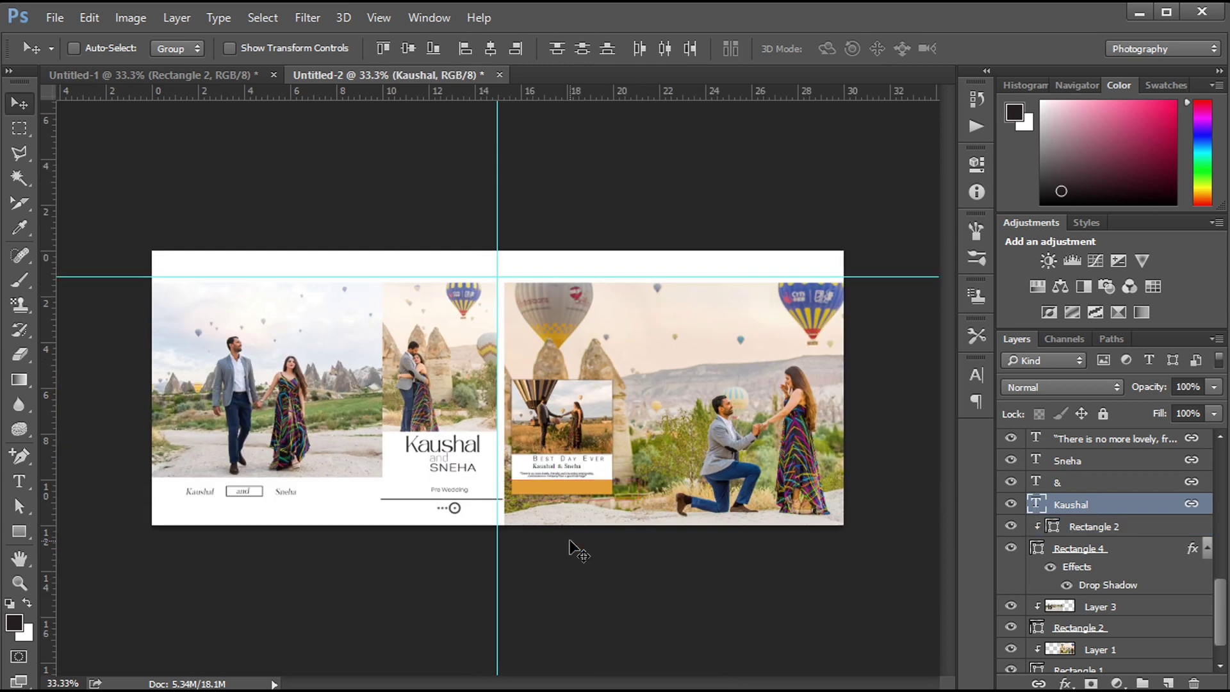
pyautogui.click(1080, 569)
pyautogui.click(1065, 682)
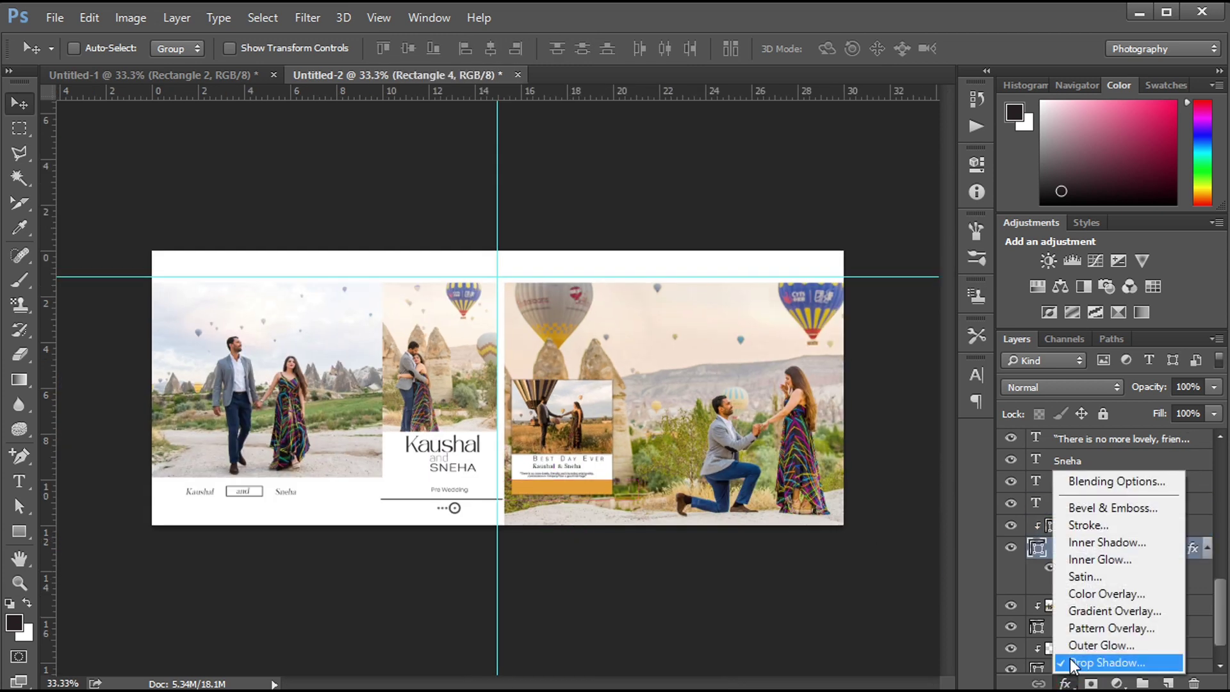
pyautogui.click(1111, 667)
pyautogui.moveTo(961, 193); pyautogui.dragTo(924, 199)
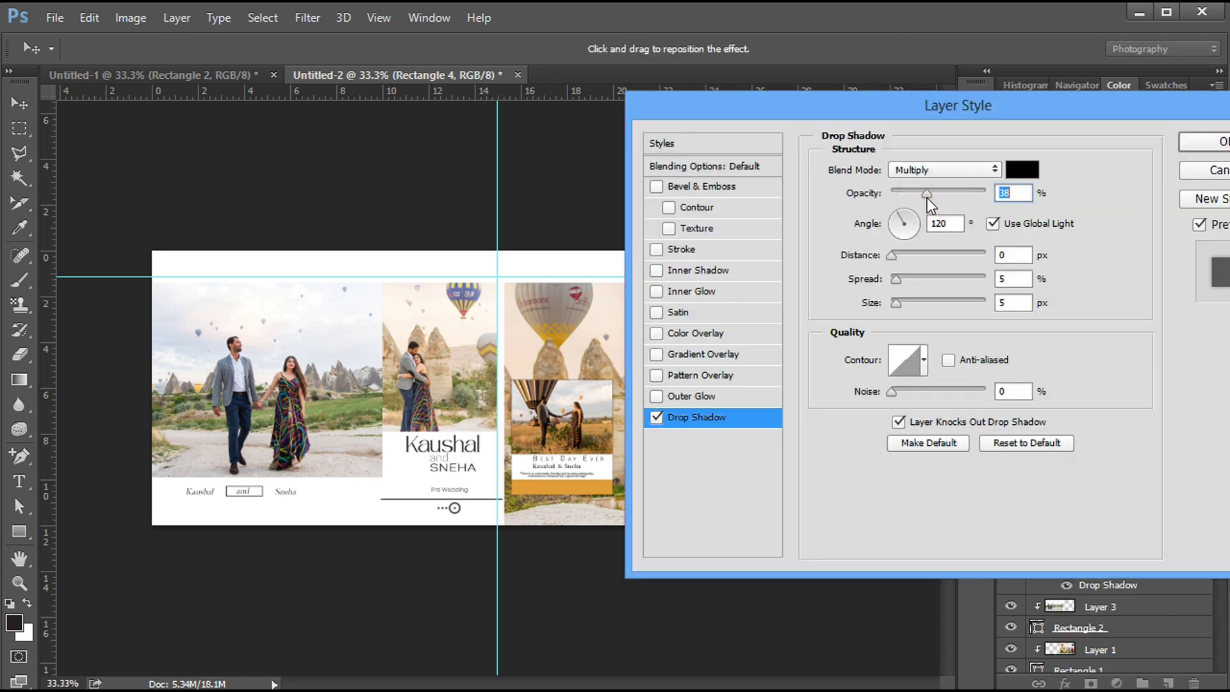
pyautogui.click(1204, 142)
# Copy the drop shadow effect from Rectangle 4 onto Rectangle 4 copy, the inset photo's frame.
pyautogui.scroll(2, 1221, 591)
pyautogui.moveTo(1220, 583); pyautogui.dragTo(1219, 569)
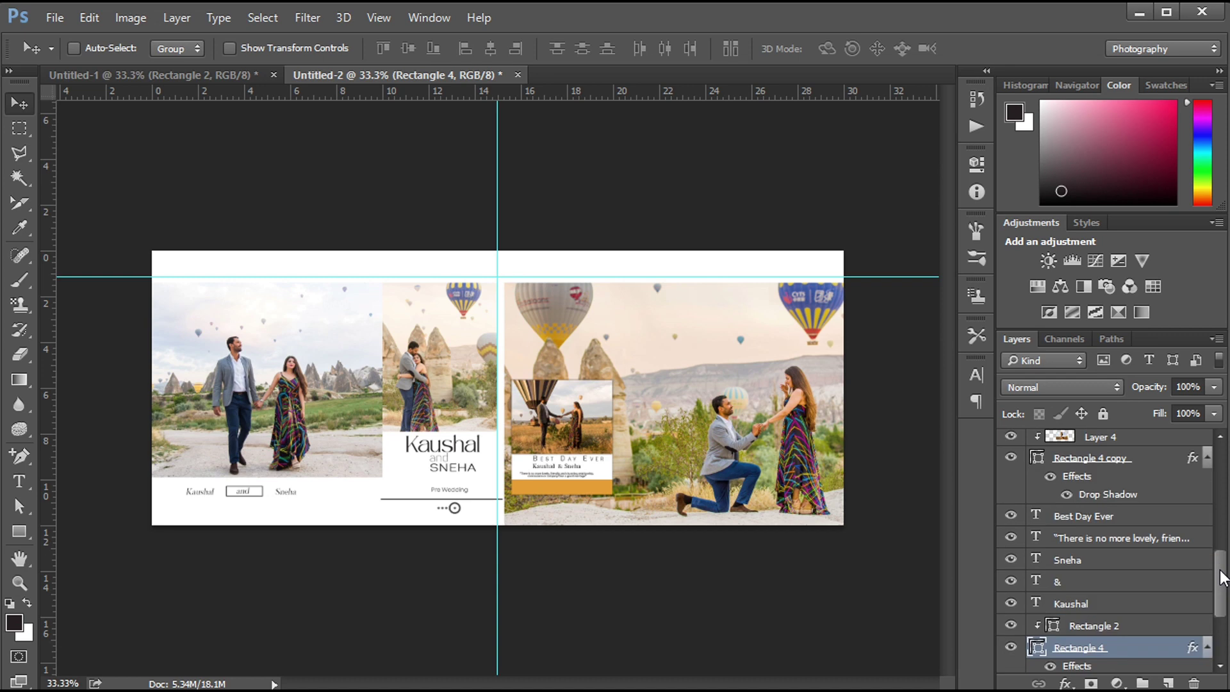
pyautogui.keyDown('alt'); pyautogui.moveTo(1191, 648); pyautogui.dragTo(1186, 463); pyautogui.keyUp('alt')
pyautogui.hotkey('ctrl', '+')
pyautogui.hotkey('ctrl', '-')
# Draw a dark rectangle of about 2037 × 129 px across the spread's upper edge, directly above the Background layer.
pyautogui.press('u')
pyautogui.hotkey('alt', ',')
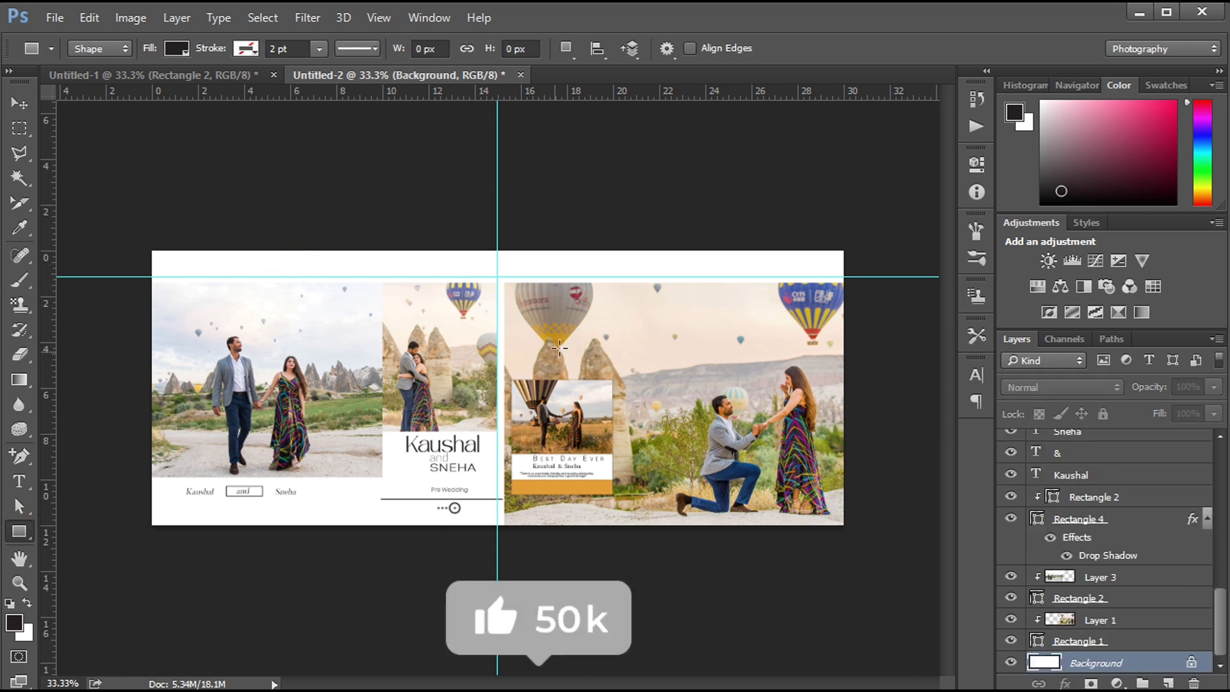
pyautogui.moveTo(169, 247); pyautogui.dragTo(832, 286)
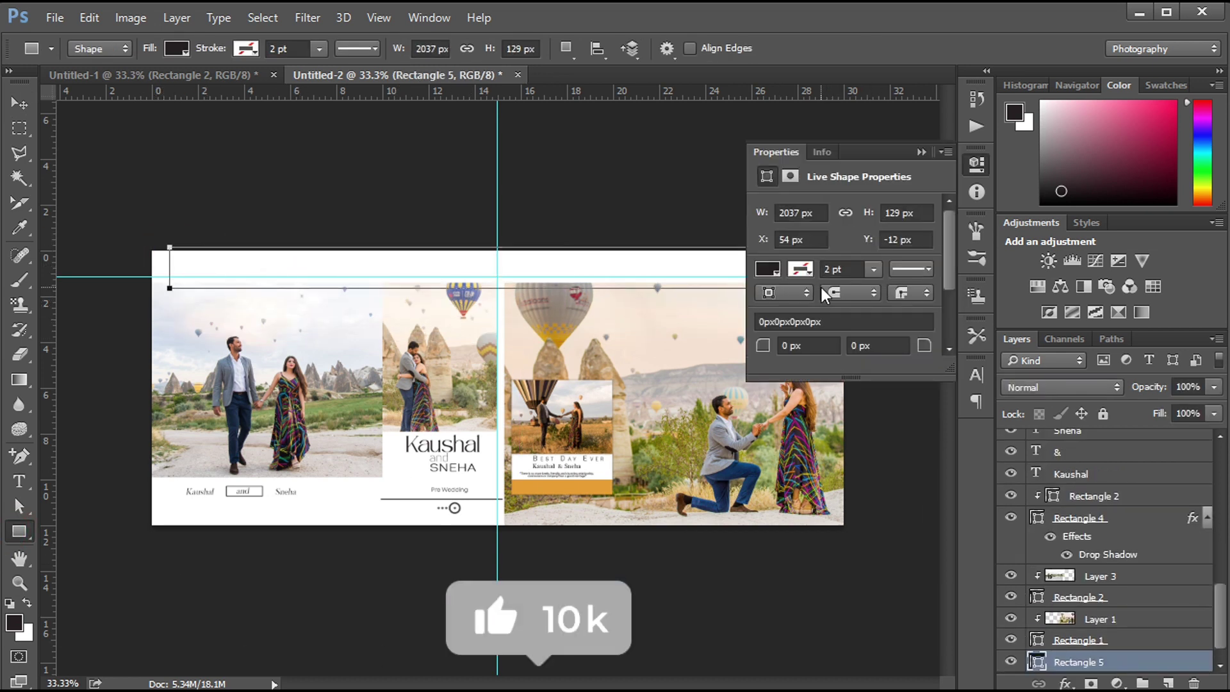
pyautogui.click(921, 152)
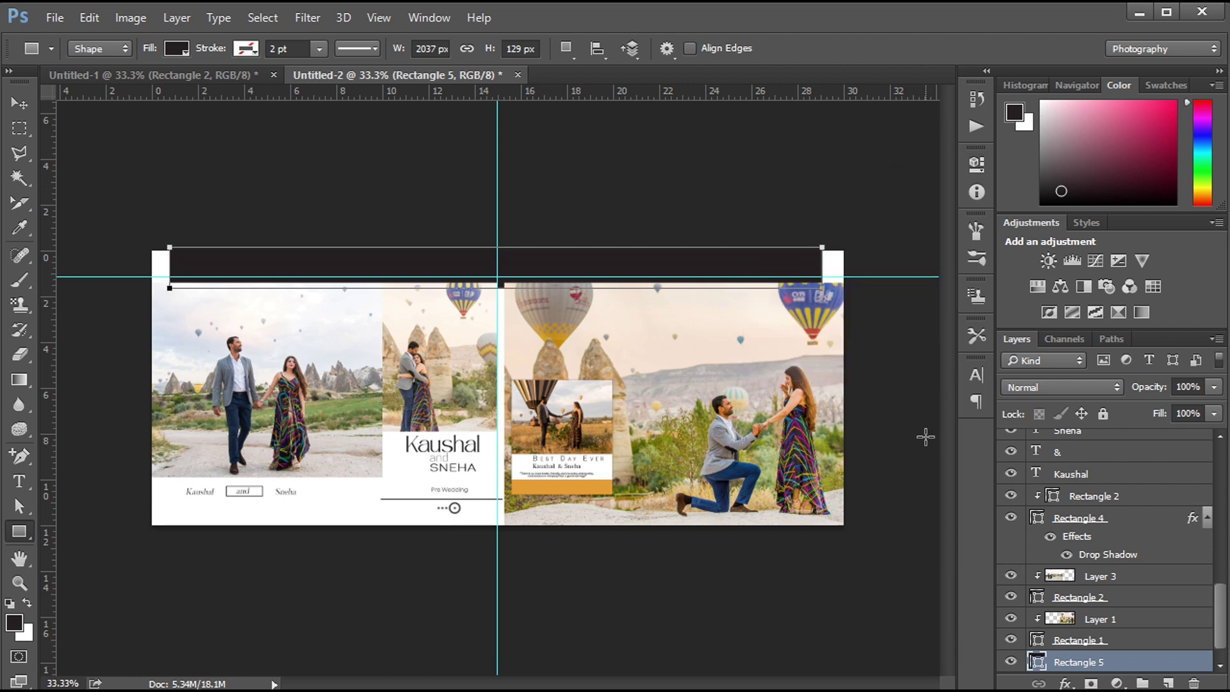
pyautogui.press('Return')
# Move the dark rectangle up past the page's upper edge until only a thin strip shows on the spread.
pyautogui.press('v')
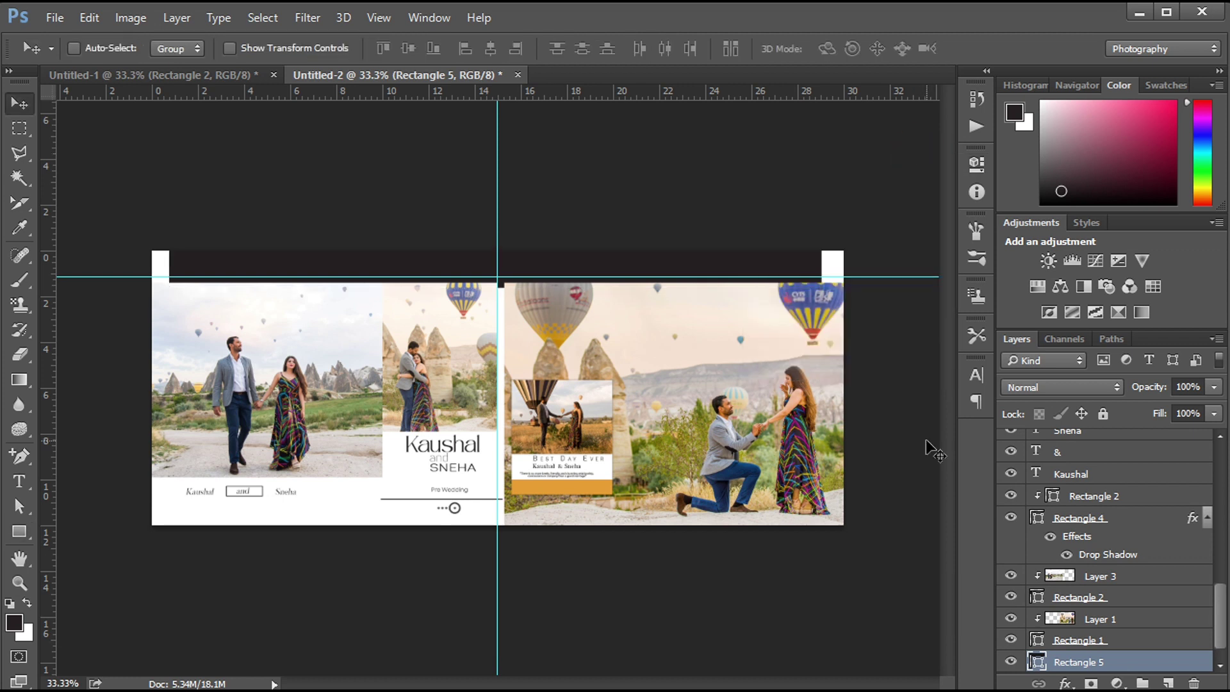
pyautogui.hotkey('shift', 'Up')
pyautogui.hotkey('shift', 'Up')
pyautogui.hotkey('shift', 'Up')
pyautogui.hotkey('shift', 'Up')
pyautogui.hotkey('shift', 'Up')
pyautogui.hotkey('shift', 'Up')
pyautogui.hotkey('shift', 'Up')
pyautogui.hotkey('shift', 'Up')
pyautogui.hotkey('shift', 'Up')
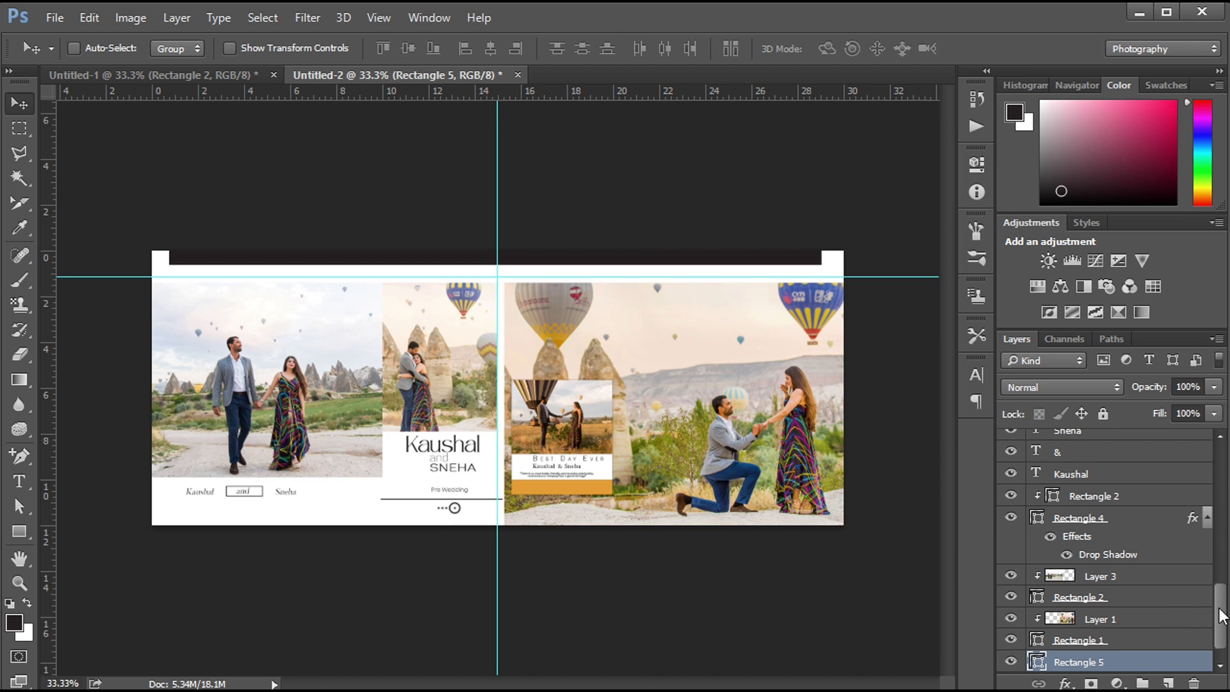
# Recolour the upper strip with pale blue #cfdae7 sampled from the sky in the walking couple's photo.
pyautogui.scroll(-1, 1220, 615)
pyautogui.doubleClick(1037, 640)
pyautogui.click(264, 293)
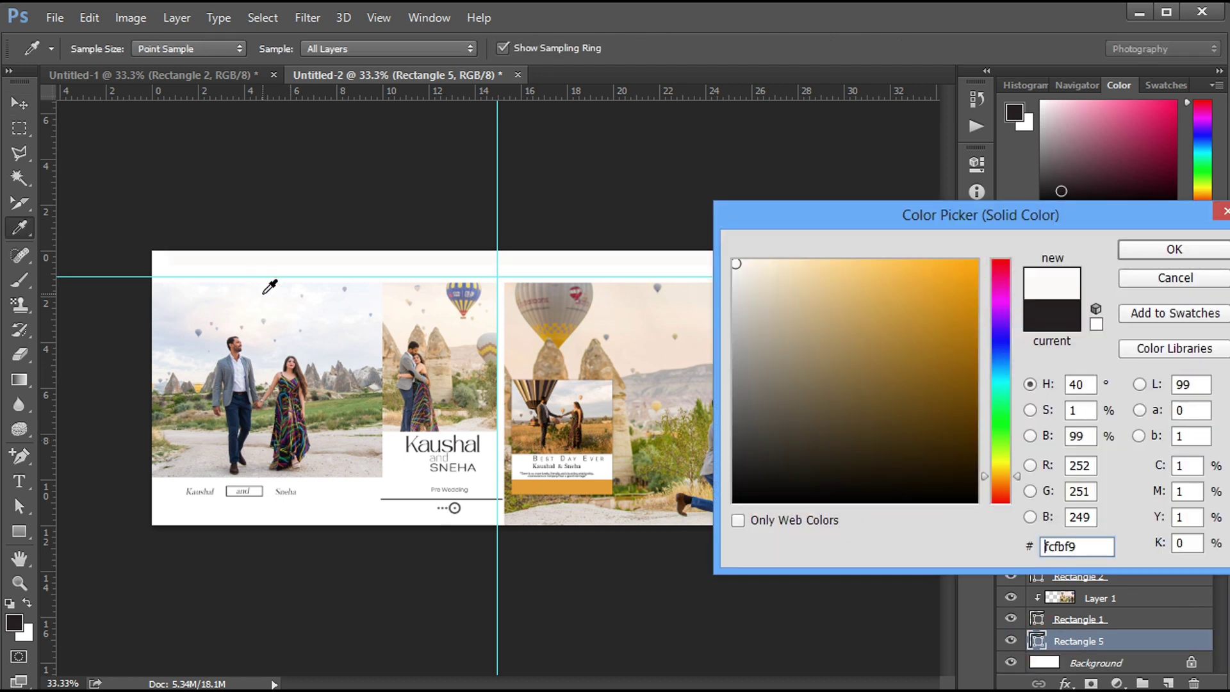
pyautogui.click(201, 347)
pyautogui.click(186, 337)
pyautogui.click(223, 376)
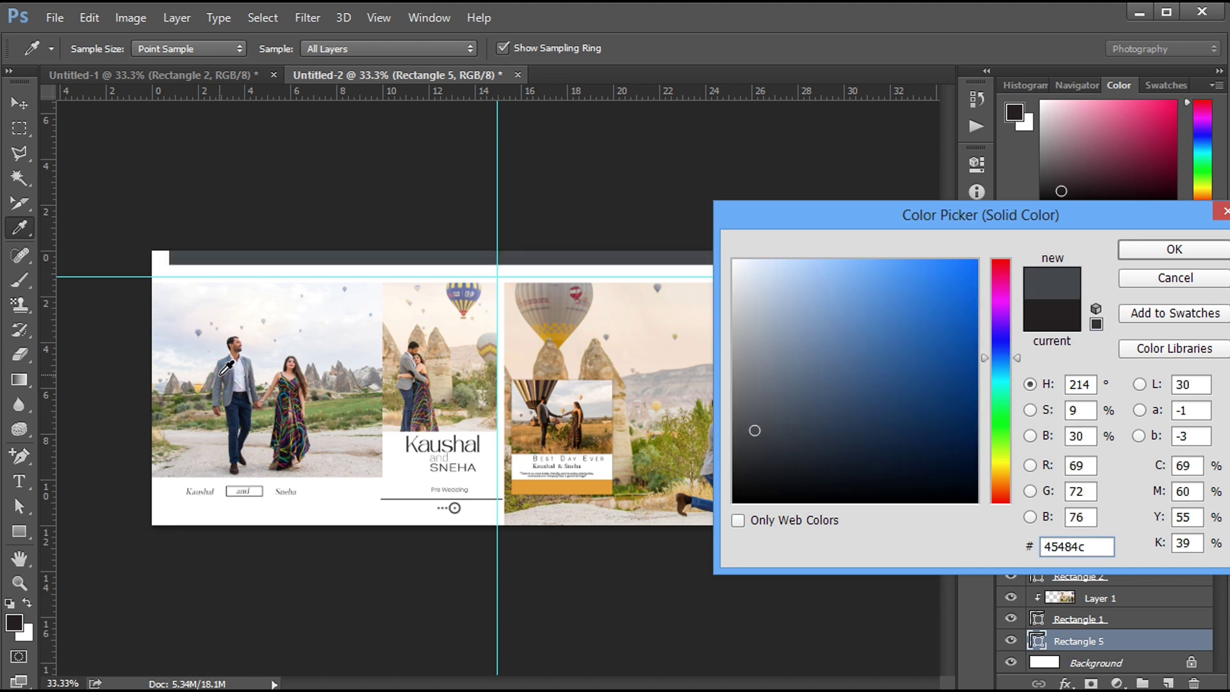
pyautogui.click(181, 345)
pyautogui.click(181, 343)
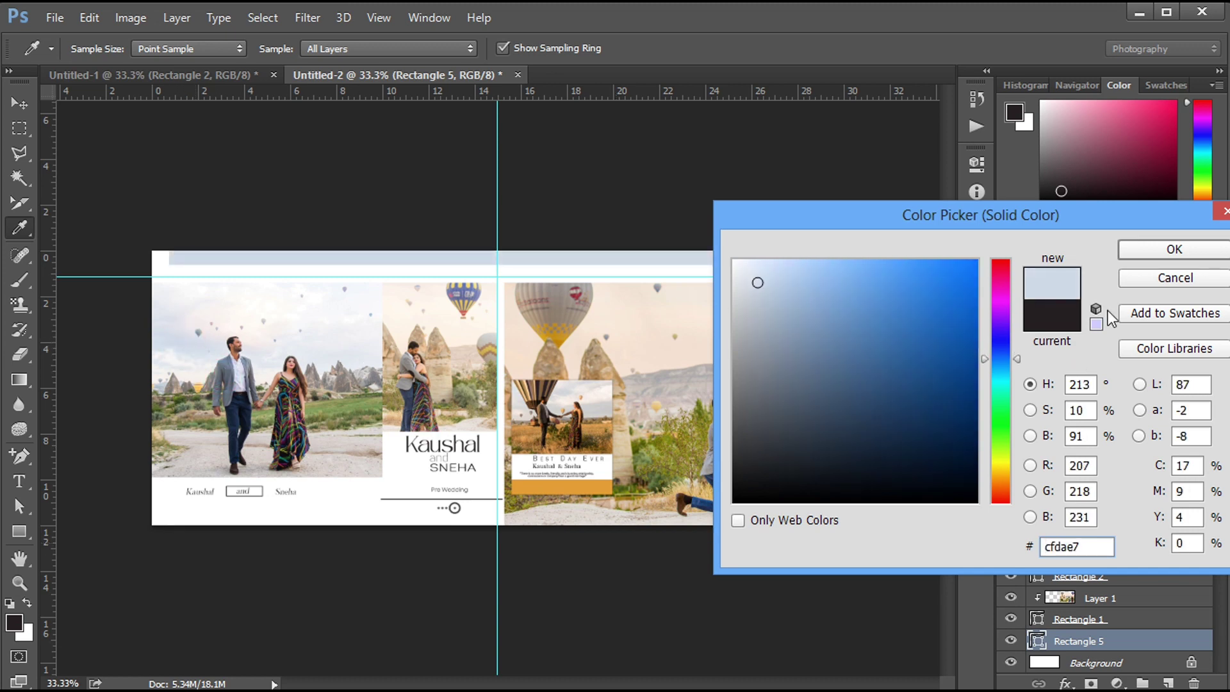
pyautogui.click(1163, 253)
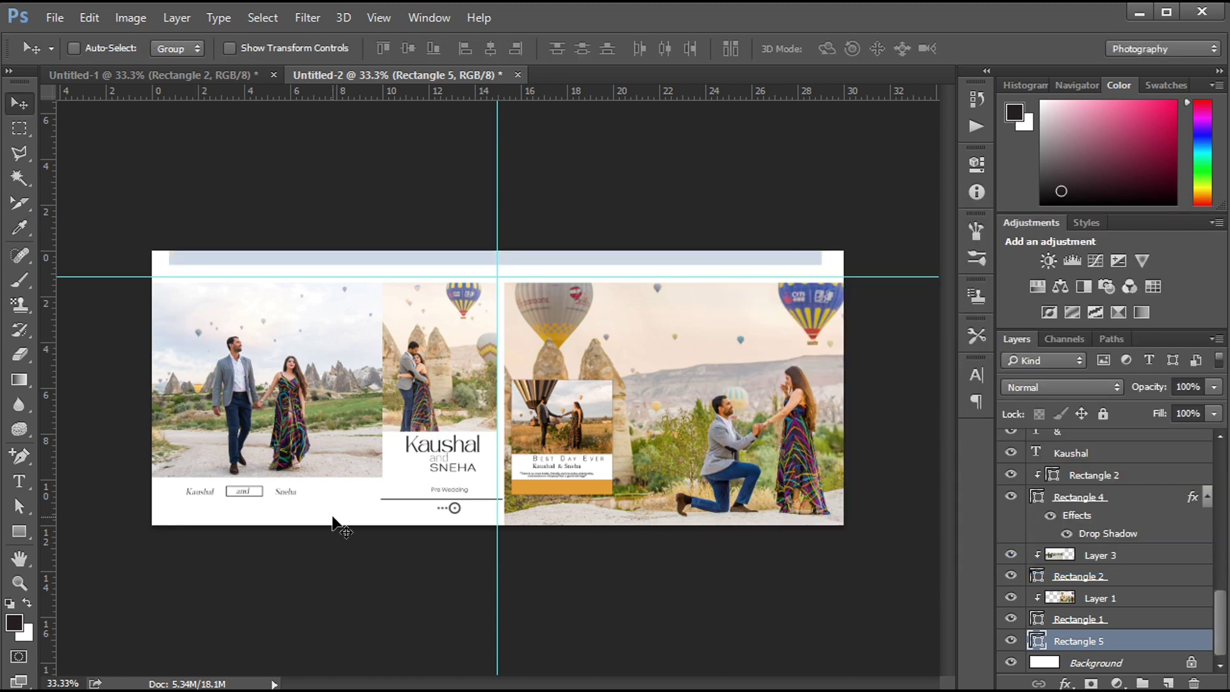
# Duplicate the pale blue strip, rotate it 90°, scale it to about 22.8% and place it at the lower left page edge beside the names row.
pyautogui.hotkey('ctrl', 'j')
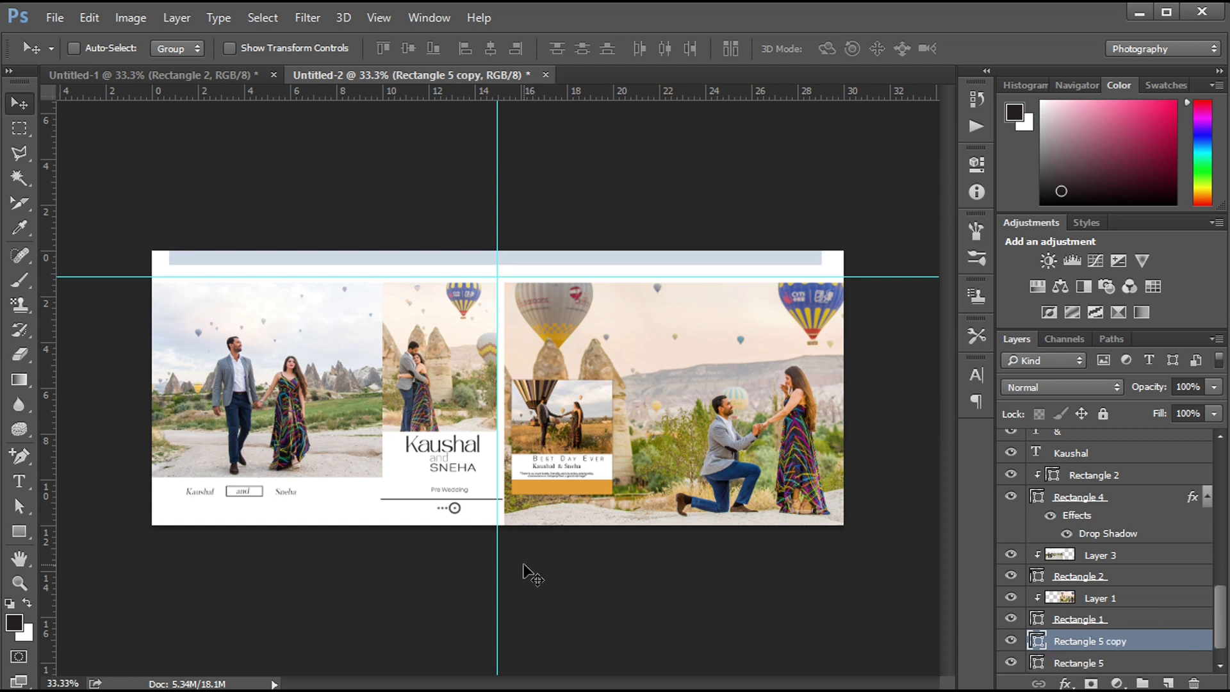
pyautogui.hotkey('ctrl', 't')
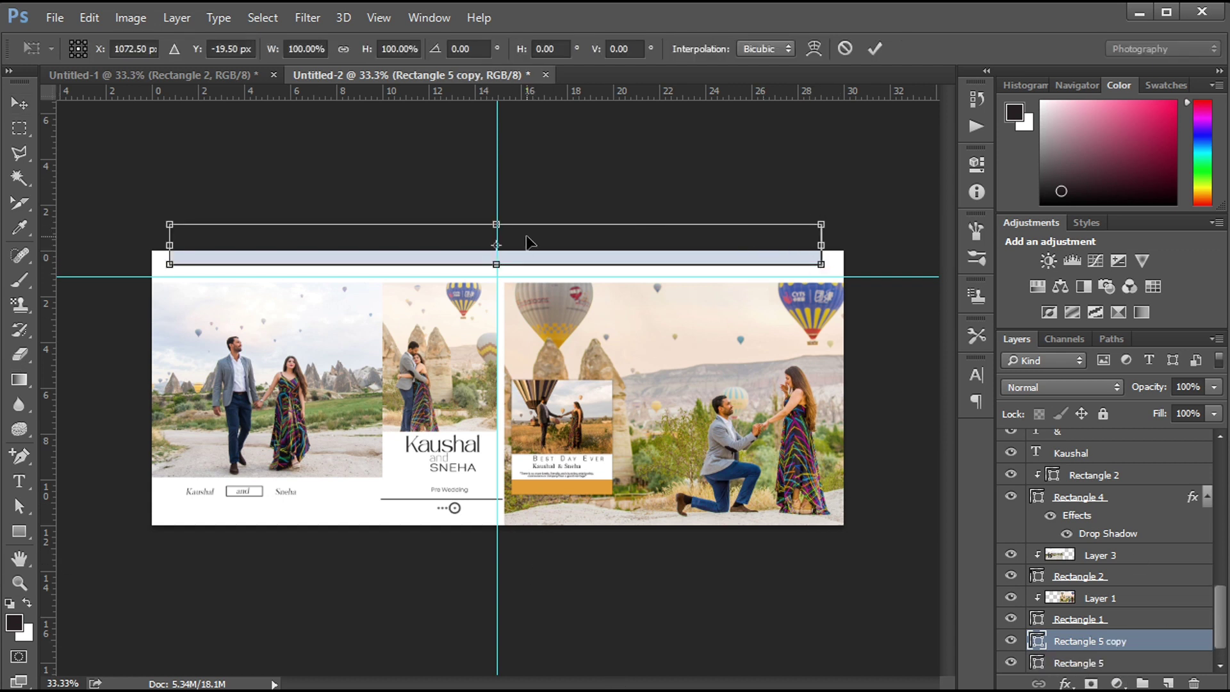
pyautogui.rightClick(531, 256)
pyautogui.click(586, 458)
pyautogui.moveTo(474, 267); pyautogui.dragTo(169, 487)
pyautogui.moveTo(200, 140); pyautogui.dragTo(181, 544)
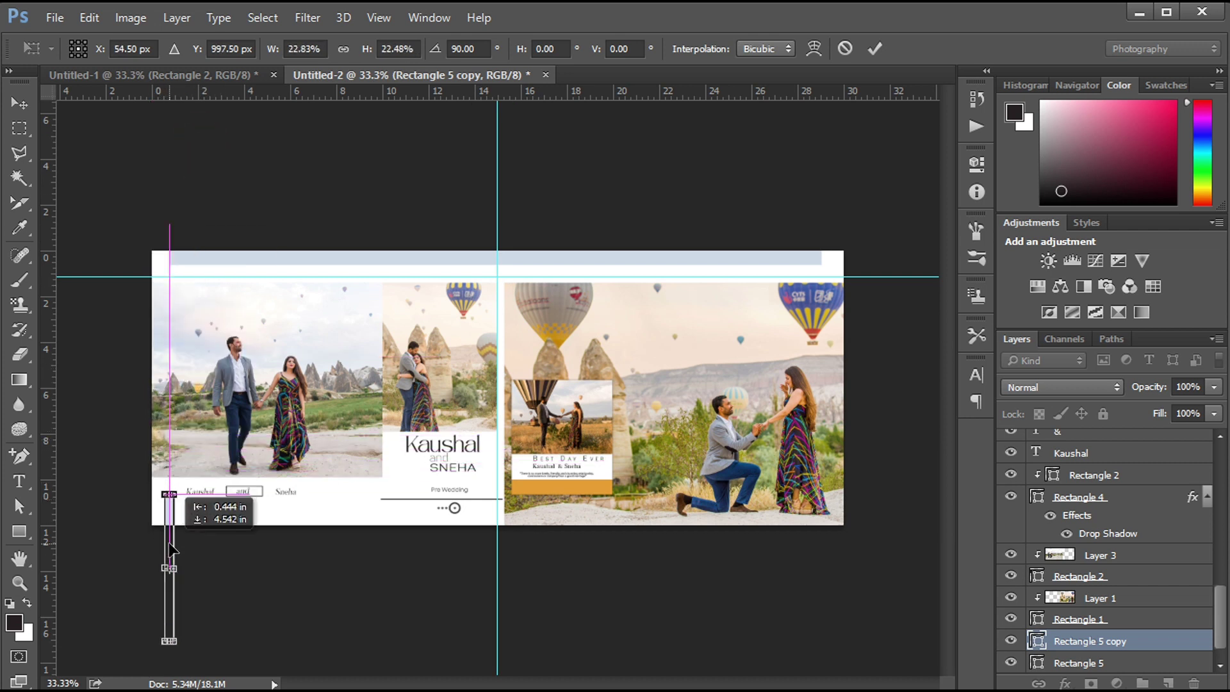
pyautogui.press('Return')
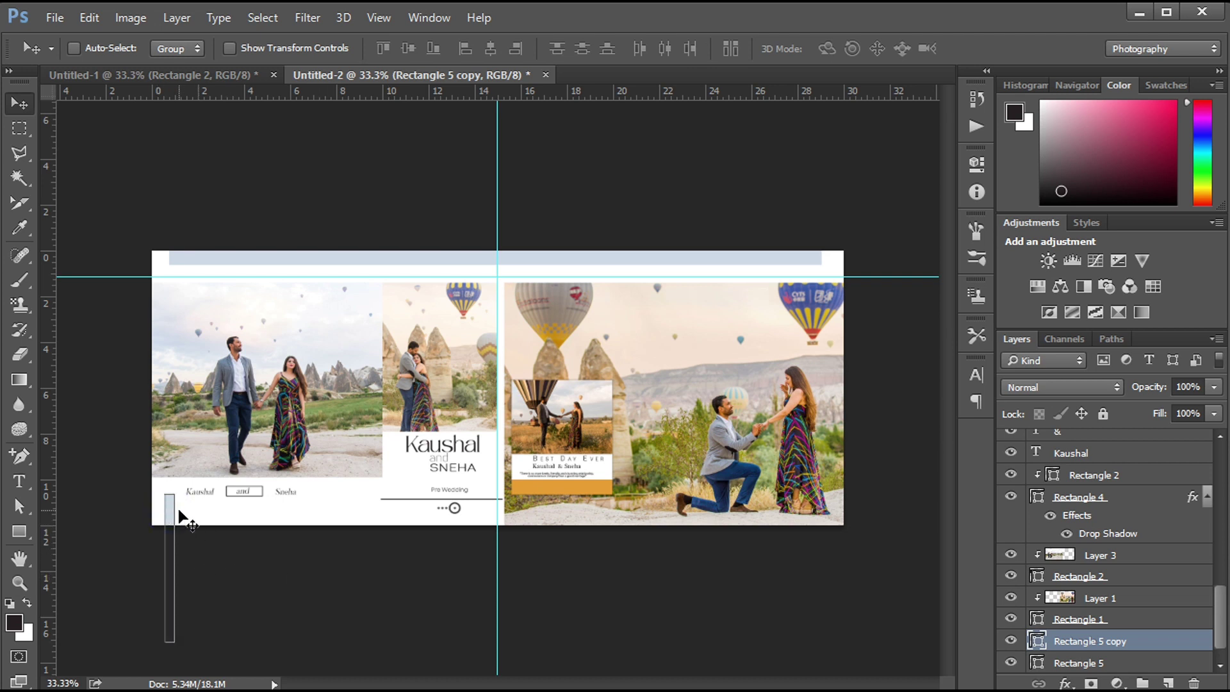
# Draw a dark rectangle of about 209 × 33 px over the walking couple photo's upper right corner, directly above that photo's layer.
pyautogui.hotkey('ctrl', '+')
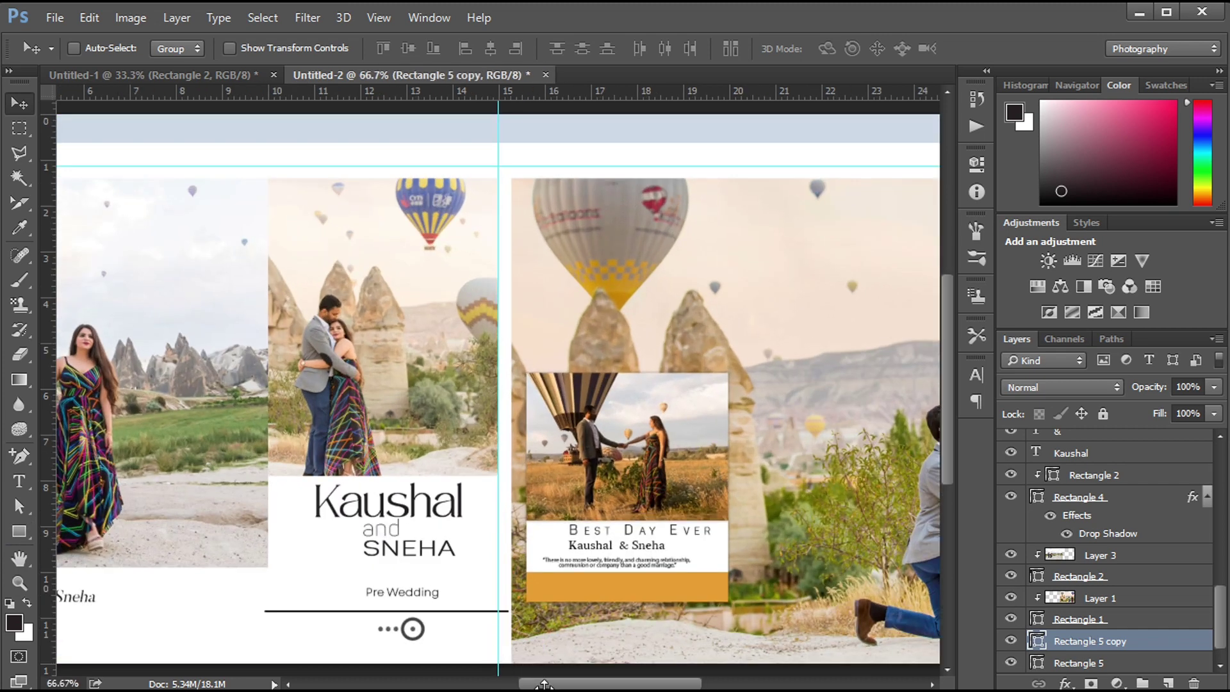
pyautogui.moveTo(543, 684); pyautogui.dragTo(485, 684)
pyautogui.click(20, 532)
pyautogui.keyDown('ctrl'); pyautogui.click(386, 258); pyautogui.keyUp('ctrl')
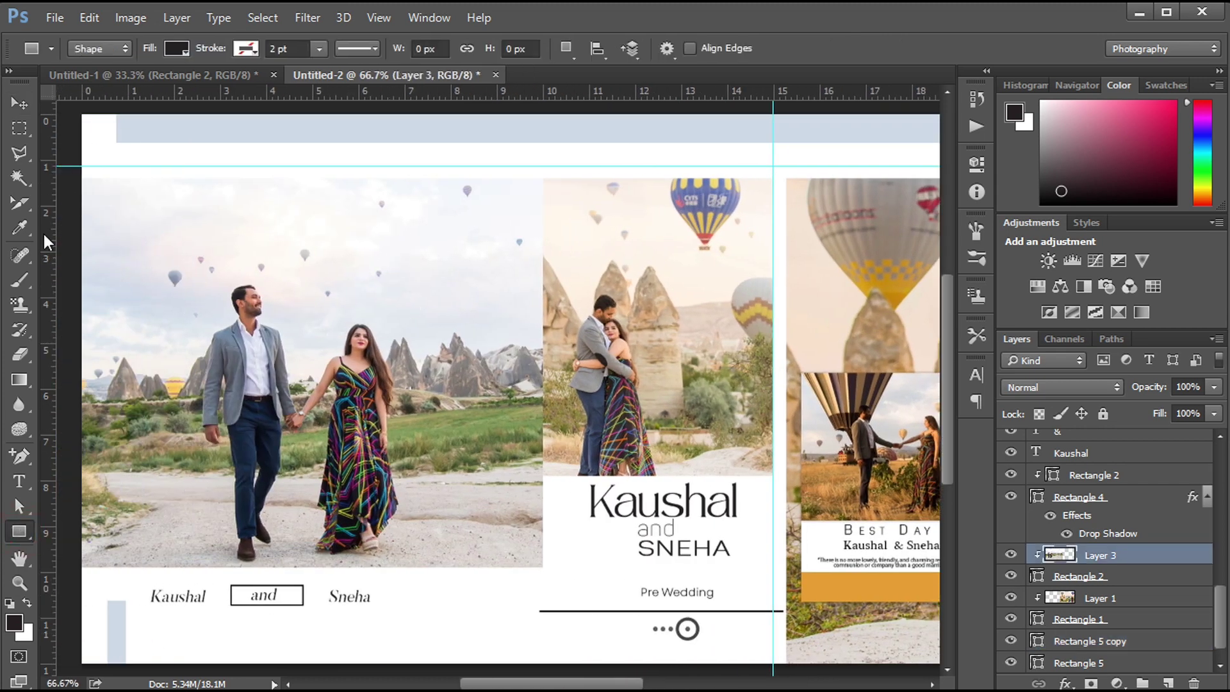
pyautogui.moveTo(438, 179); pyautogui.dragTo(567, 193)
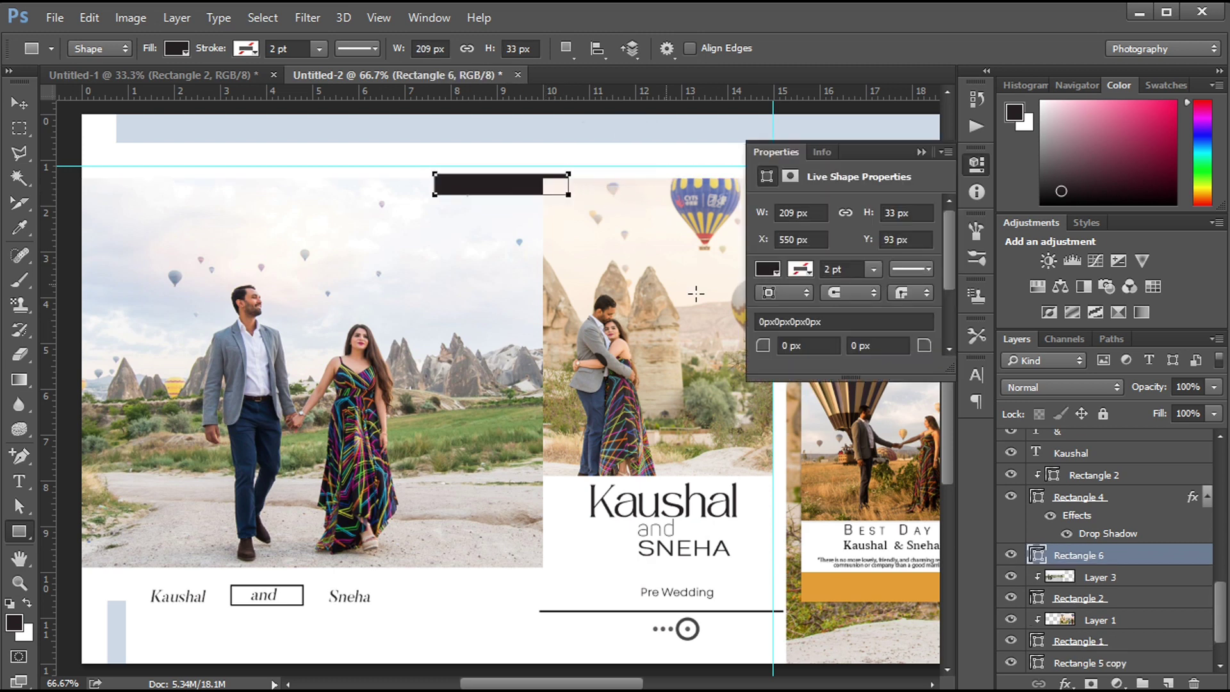
# Recolour the small rectangle with beige #ecd0aa, based on the sky tone sampled from the hugging couple's photo.
pyautogui.click(767, 270)
pyautogui.click(967, 271)
pyautogui.click(582, 219)
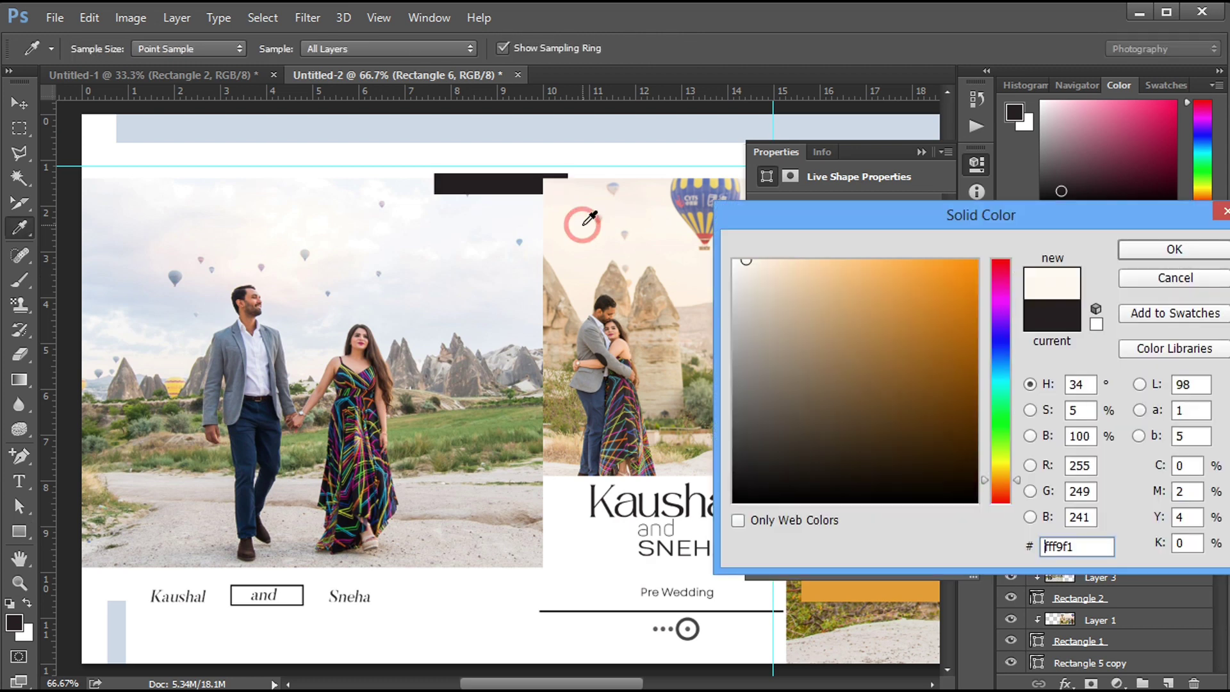
pyautogui.click(800, 278)
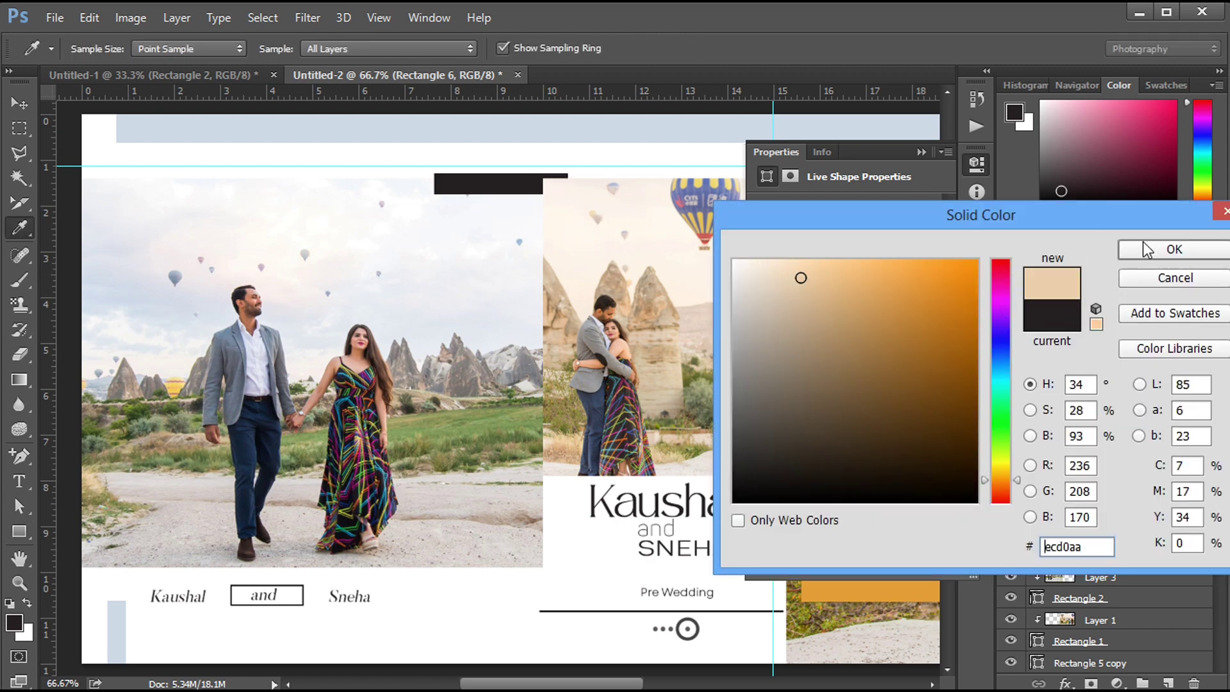
pyautogui.click(1147, 250)
pyautogui.click(791, 371)
pyautogui.click(922, 153)
pyautogui.press('Return')
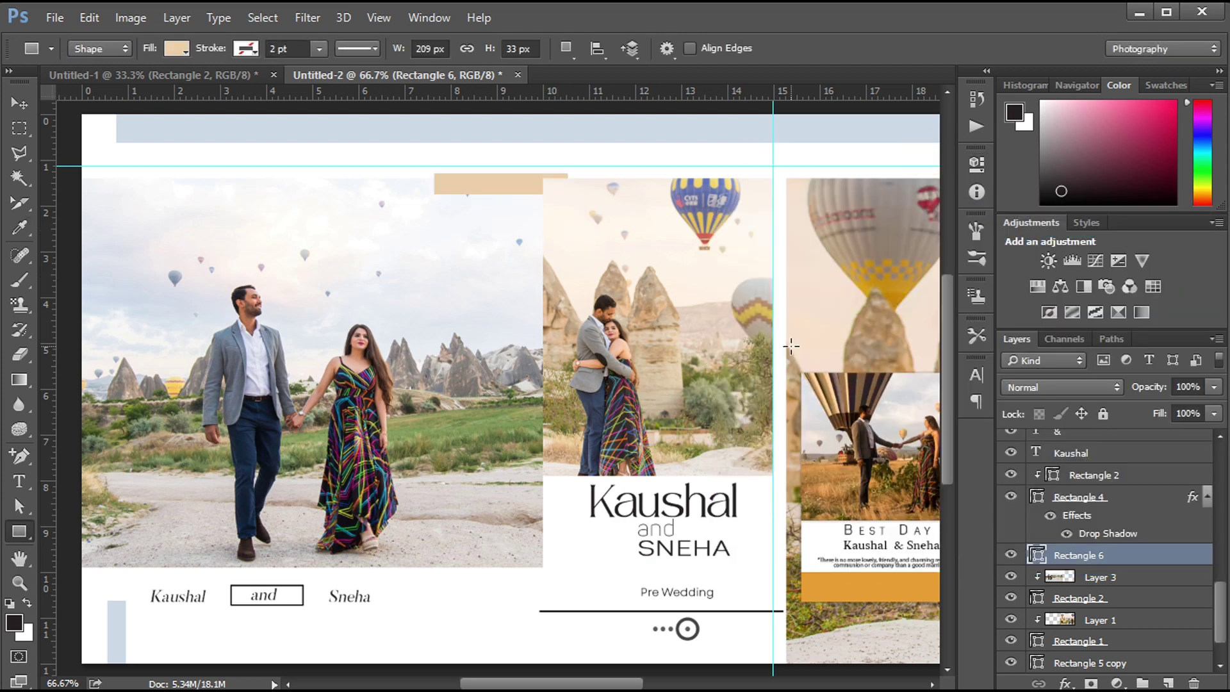
# Nudge the beige rectangle down until its upper edge lines up with the upper edge of the walking couple's photo.
pyautogui.press('v')
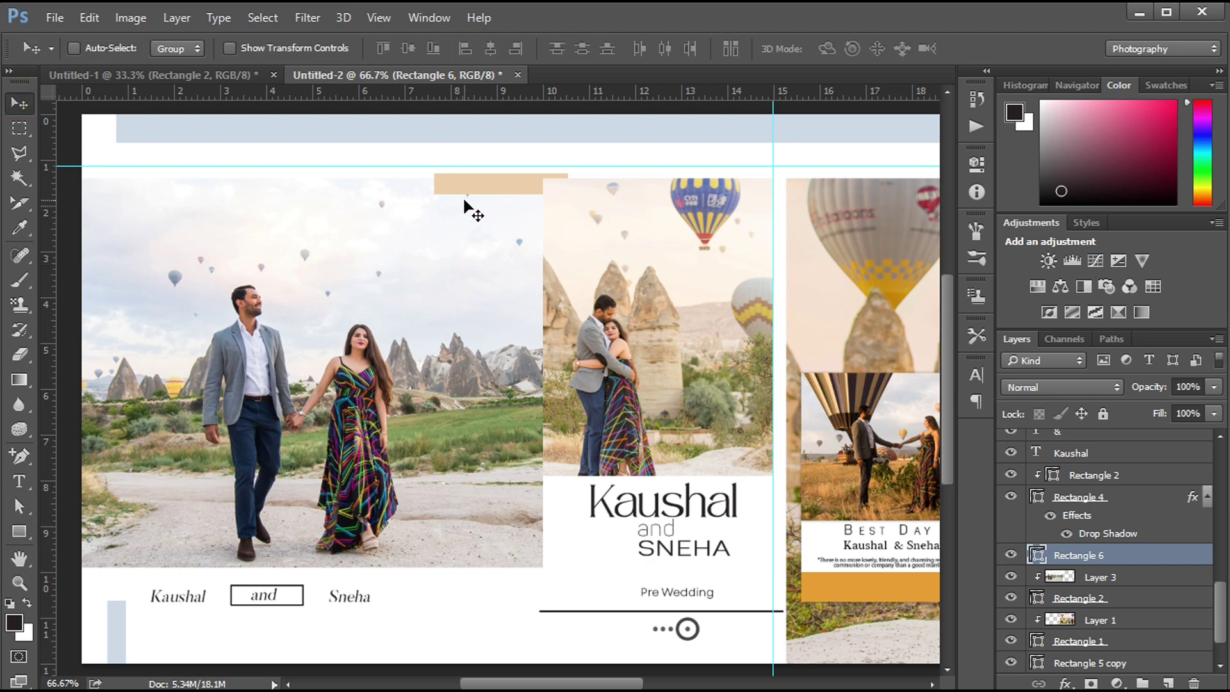
pyautogui.press('Down')
pyautogui.press('Down')
pyautogui.press('Down')
pyautogui.press('Down')
pyautogui.press('Down')
pyautogui.press('Down')
pyautogui.press('Down')
pyautogui.press('Down')
pyautogui.press('Down')
pyautogui.press('Down')
pyautogui.hotkey('ctrl', '-')
pyautogui.hotkey('ctrl', '-')
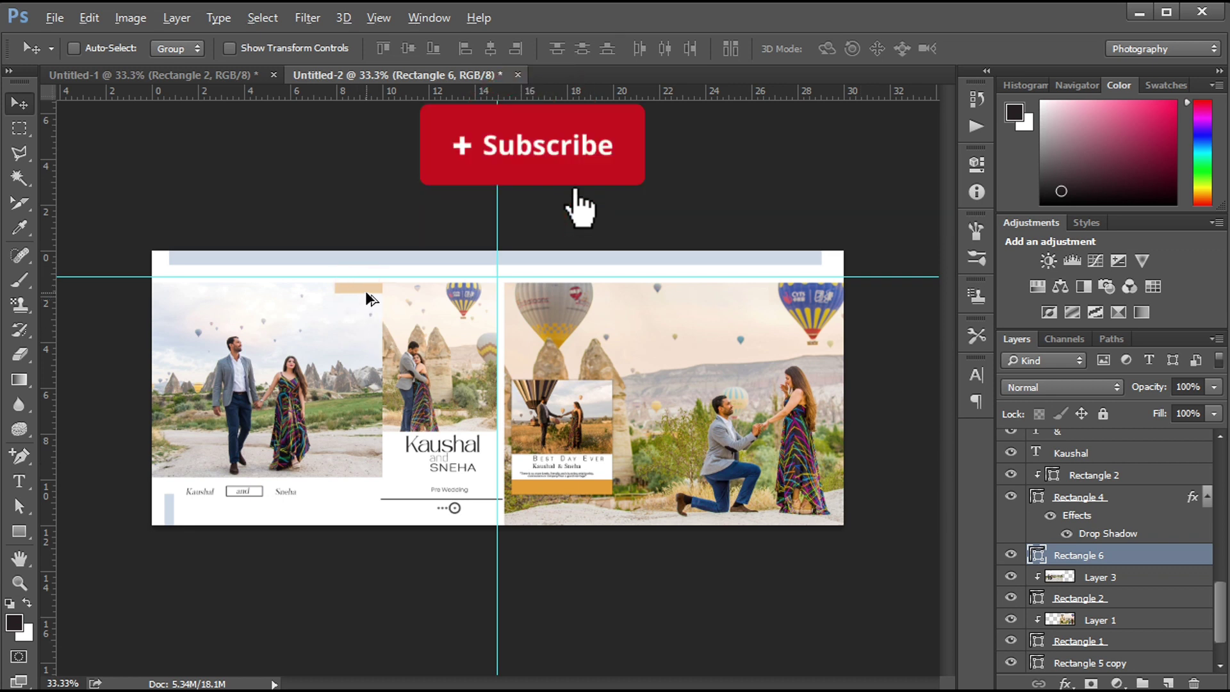
# Duplicate the beige rectangle to the page's lower edge, between the names row and the Pre Wedding line, and hide the guides.
pyautogui.press('alt')
pyautogui.moveTo(372, 301); pyautogui.dragTo(357, 529)
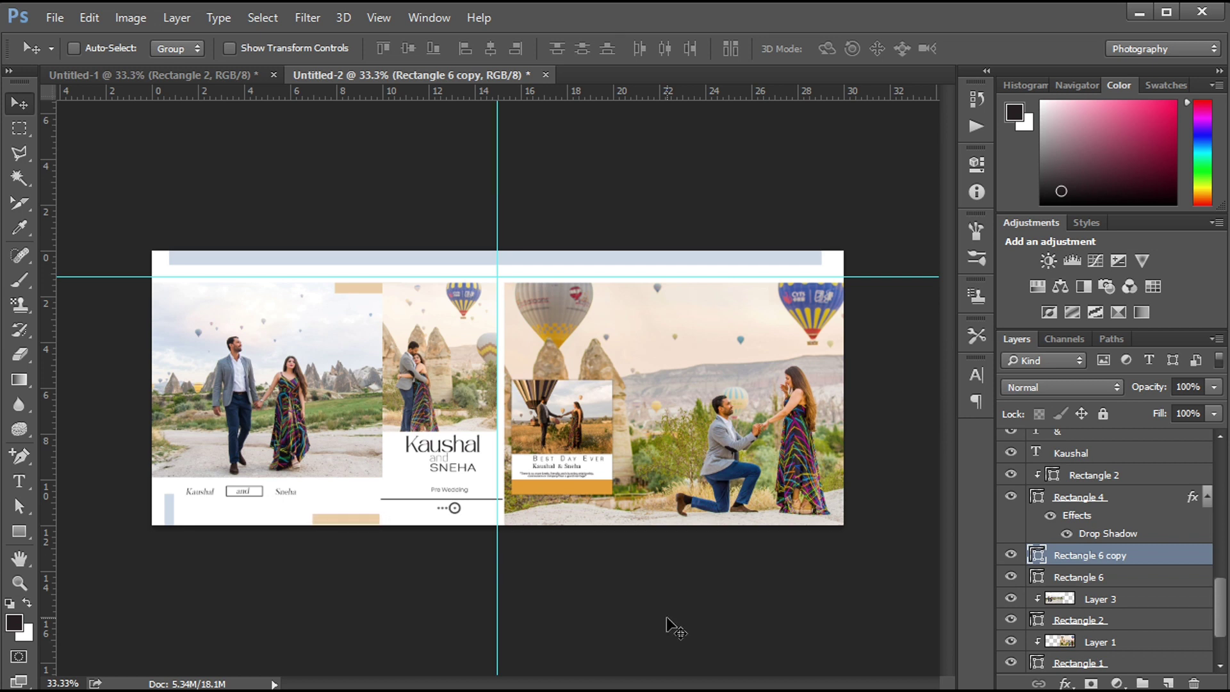
pyautogui.press('u')
pyautogui.hotkey('ctrl', ';')
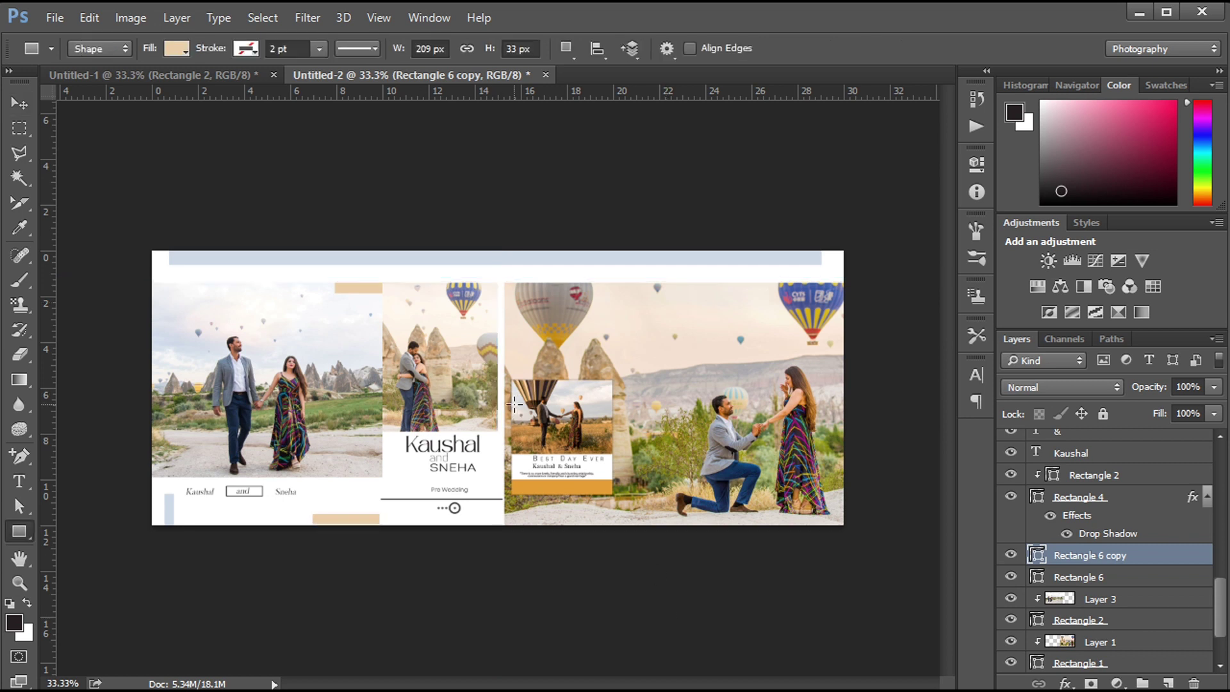
# Try the Soft Light blend mode on the upper pale blue strip, then restore Normal and set its opacity to 47%.
pyautogui.keyDown('ctrl'); pyautogui.click(461, 260); pyautogui.keyUp('ctrl')
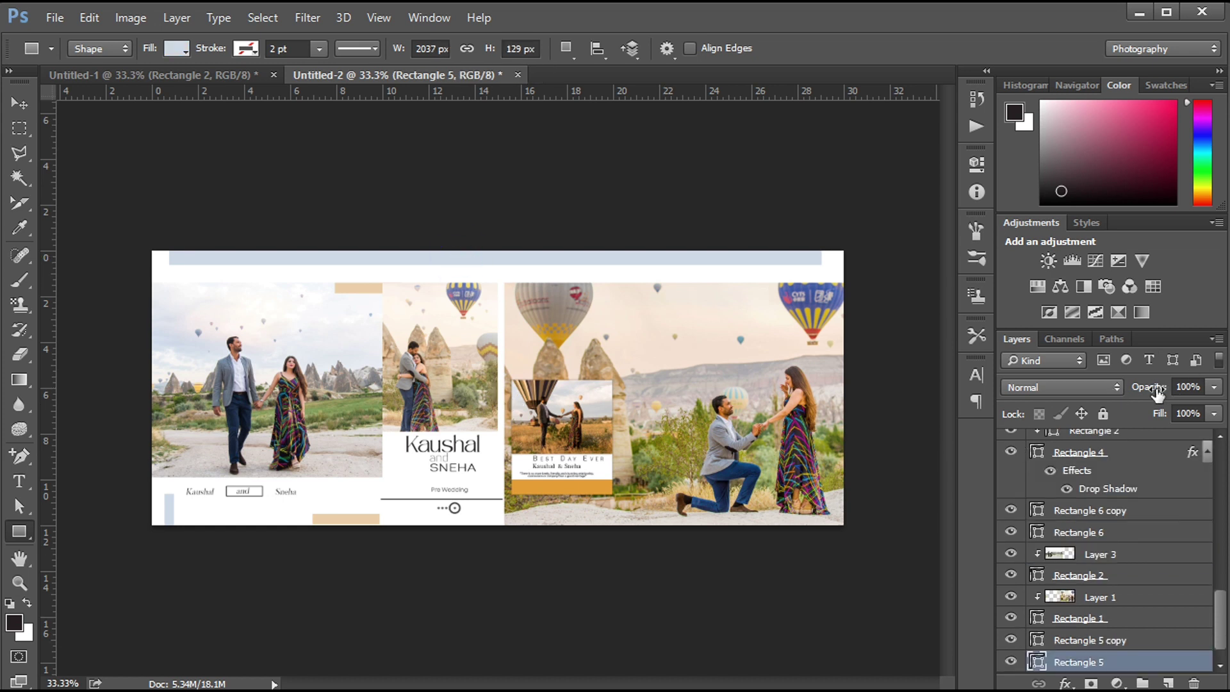
pyautogui.click(1082, 387)
pyautogui.click(1050, 200)
pyautogui.click(1083, 387)
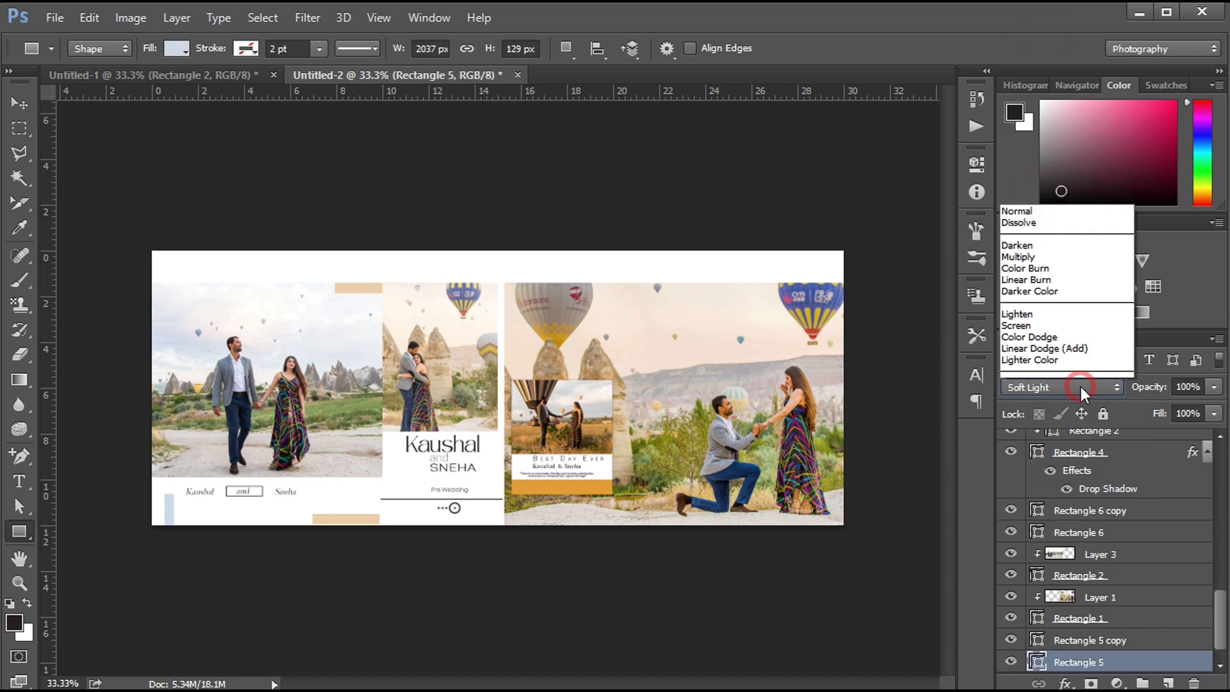
pyautogui.click(1024, 19)
pyautogui.moveTo(1161, 387); pyautogui.dragTo(1152, 392)
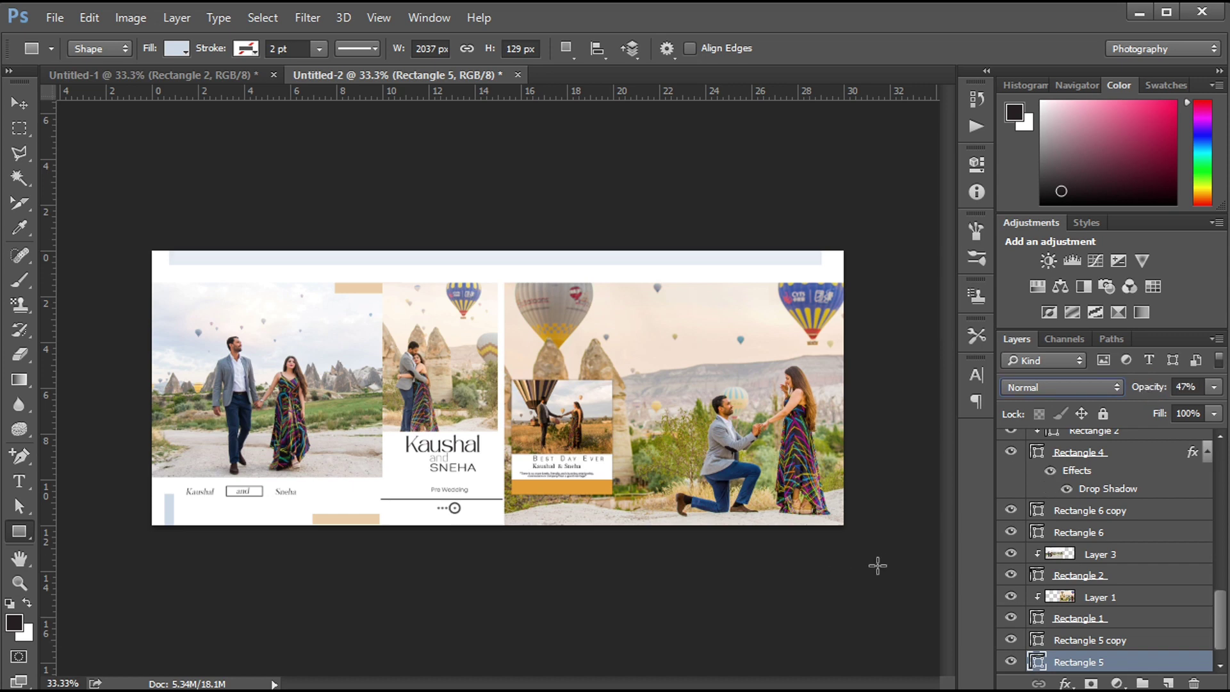
pyautogui.hotkey('ctrl', '+')
pyautogui.hotkey('ctrl', '+')
pyautogui.moveTo(586, 684); pyautogui.dragTo(546, 686)
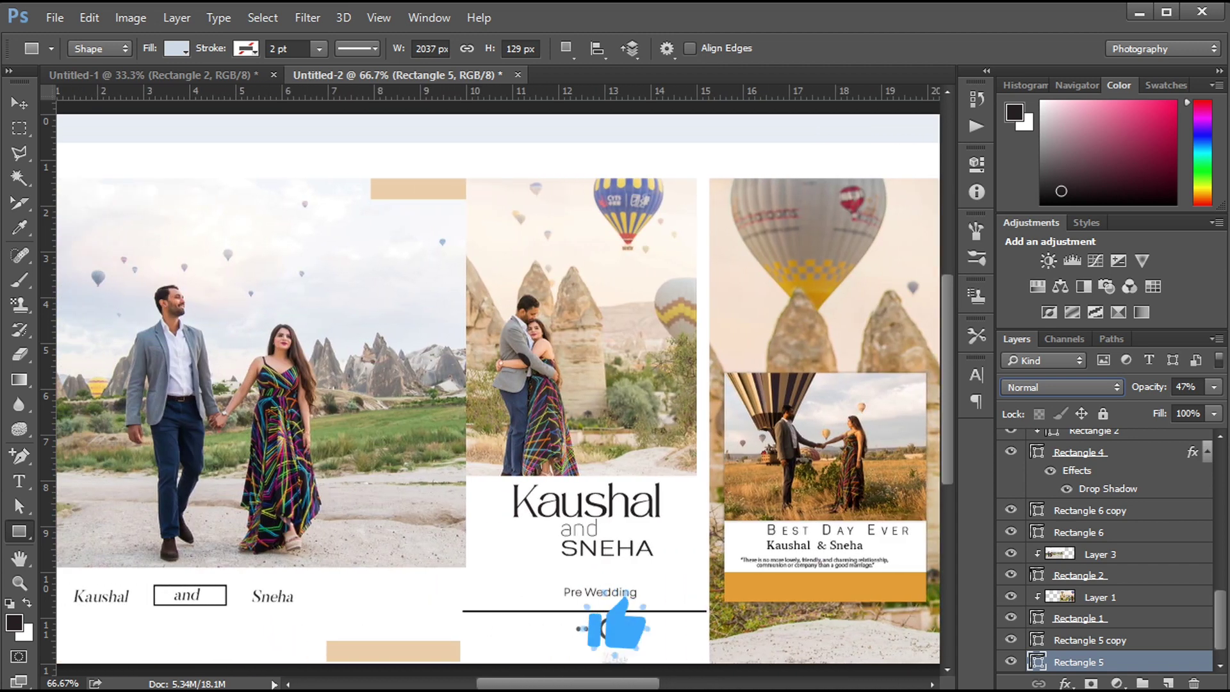
pyautogui.hotkey('ctrl', '-')
pyautogui.hotkey('ctrl', '-')
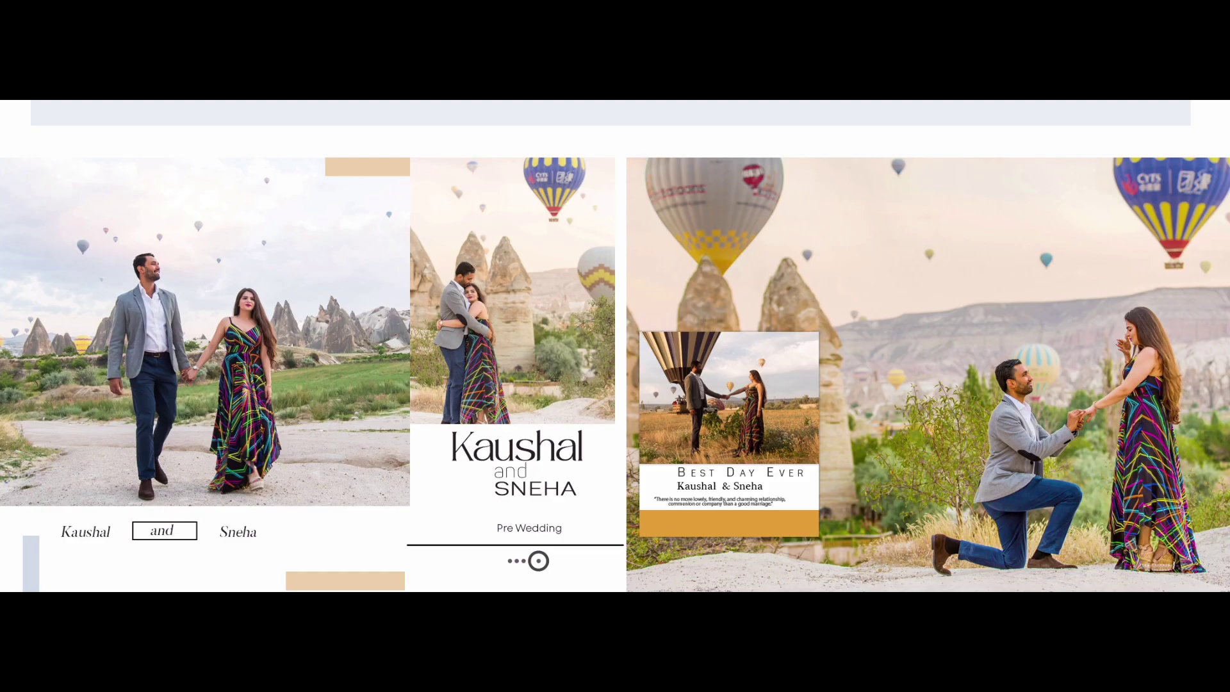